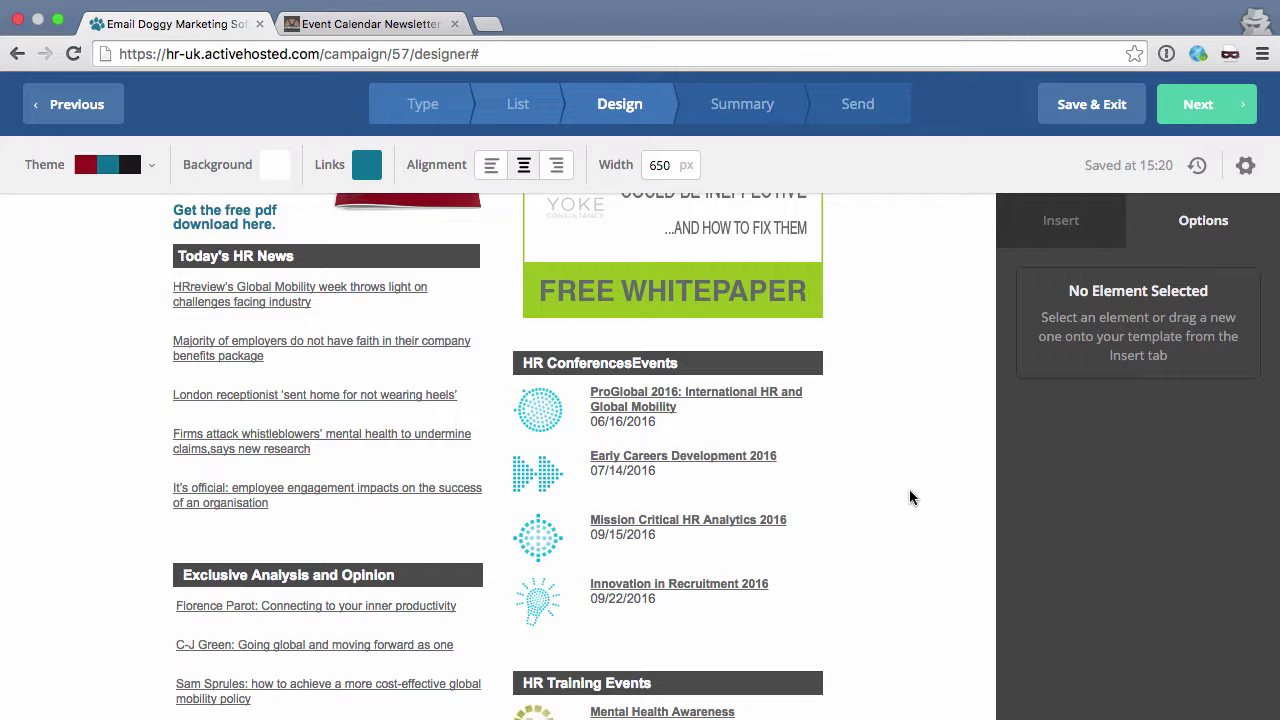
Step: Open the desktop preview of the campaign from its settings and find the HR Conferences events listing
left_click(1246, 165)
scroll(810, 520, "down", 5)
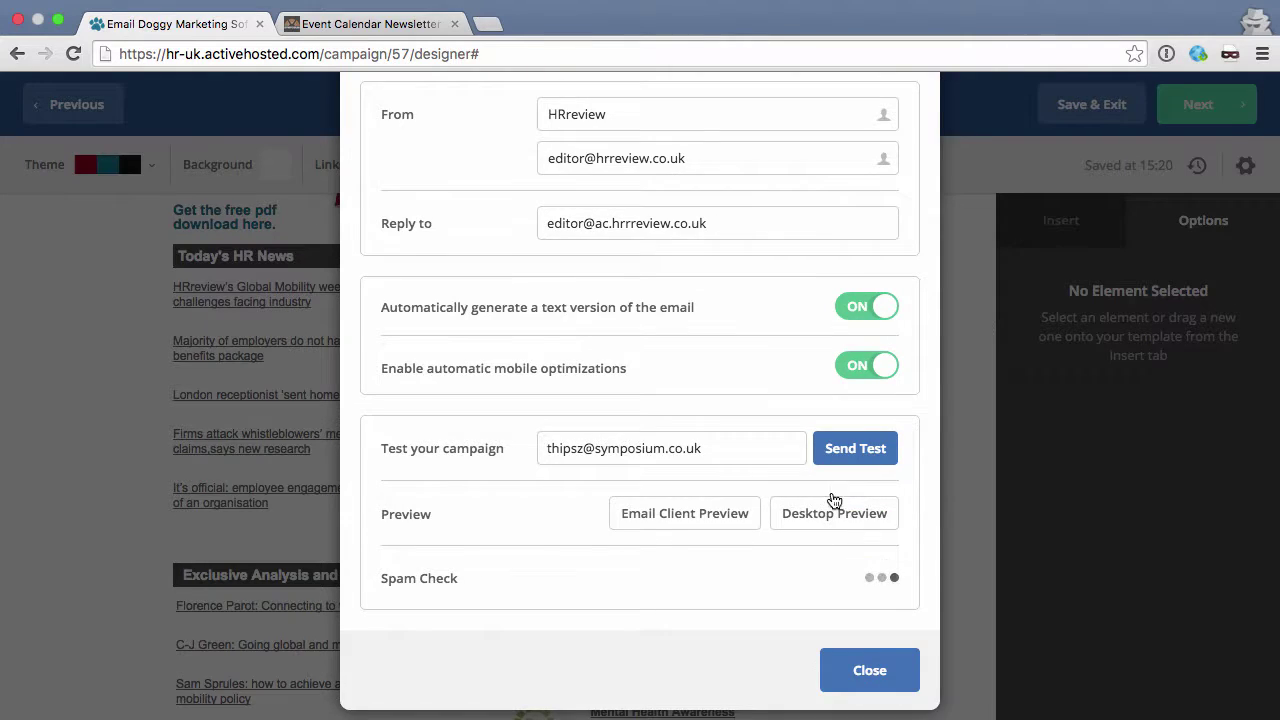
left_click(822, 510)
scroll(800, 450, "down", 5)
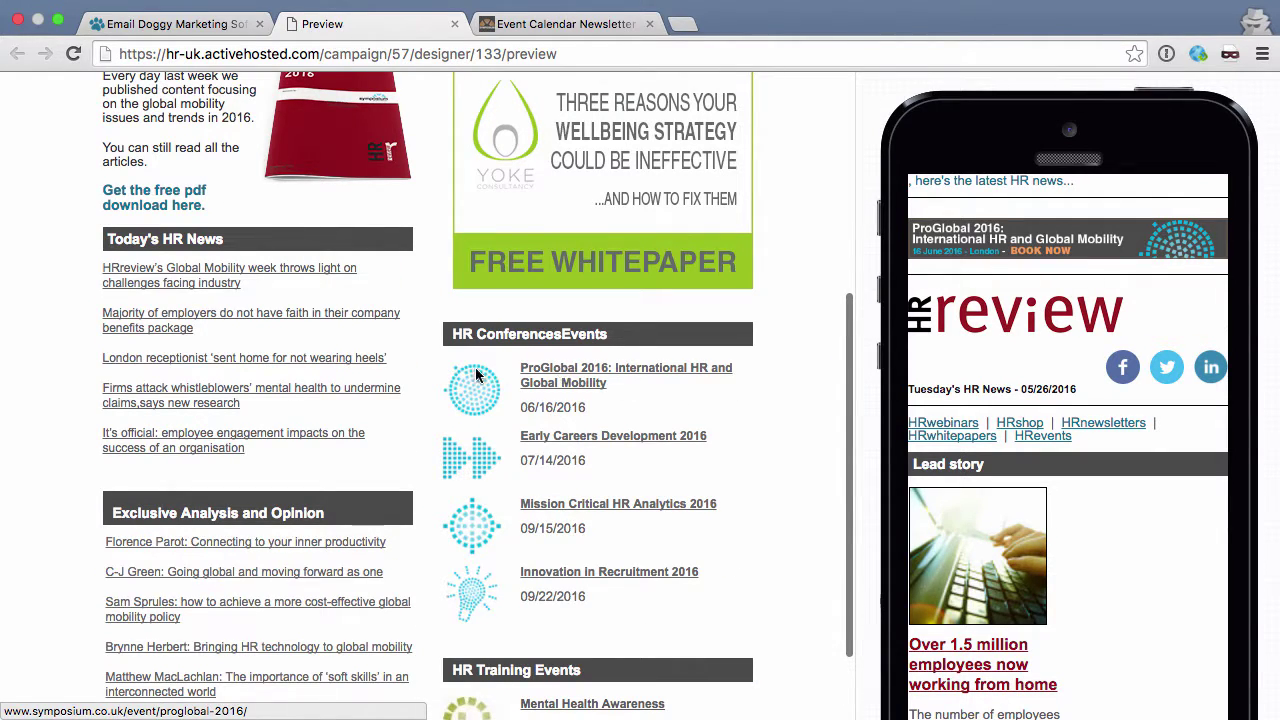
Step: Inspect the ProGlobal 2016 title link and trace its HTML up to the table row that holds the whole event
right_click(563, 374)
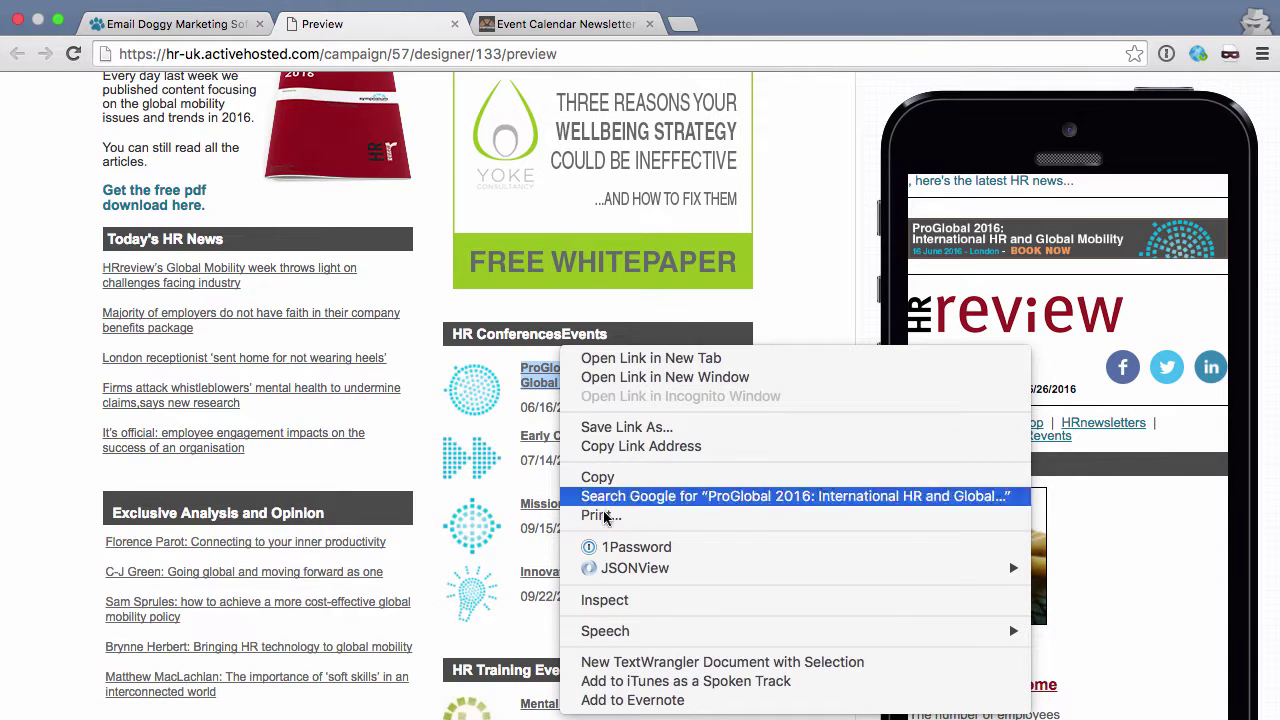
left_click(606, 608)
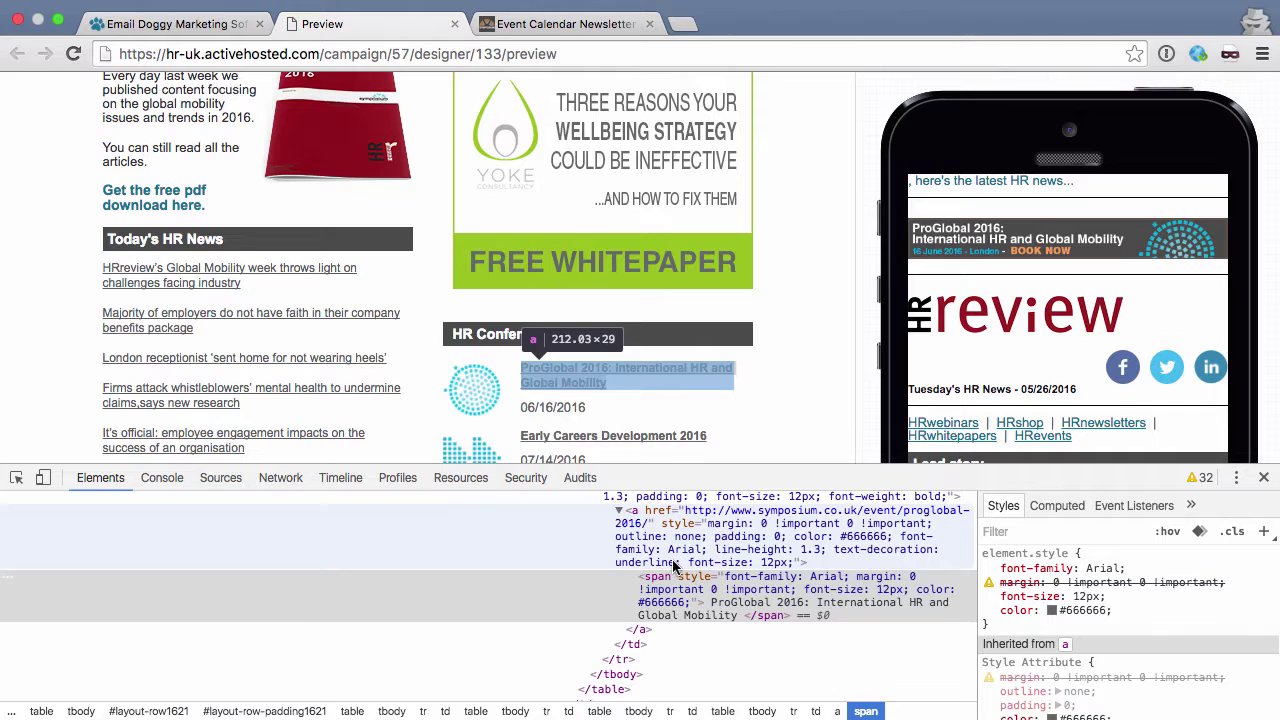
scroll(779, 390, "down", 1)
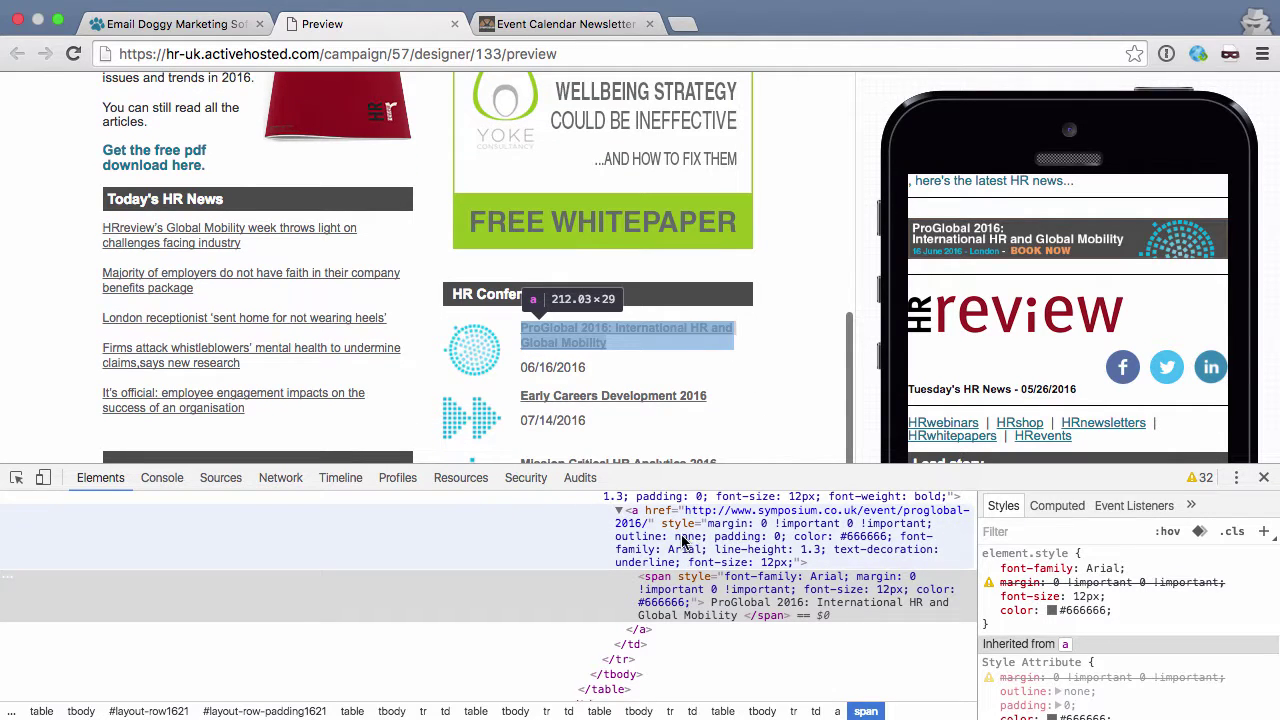
scroll(708, 578, "up", 3)
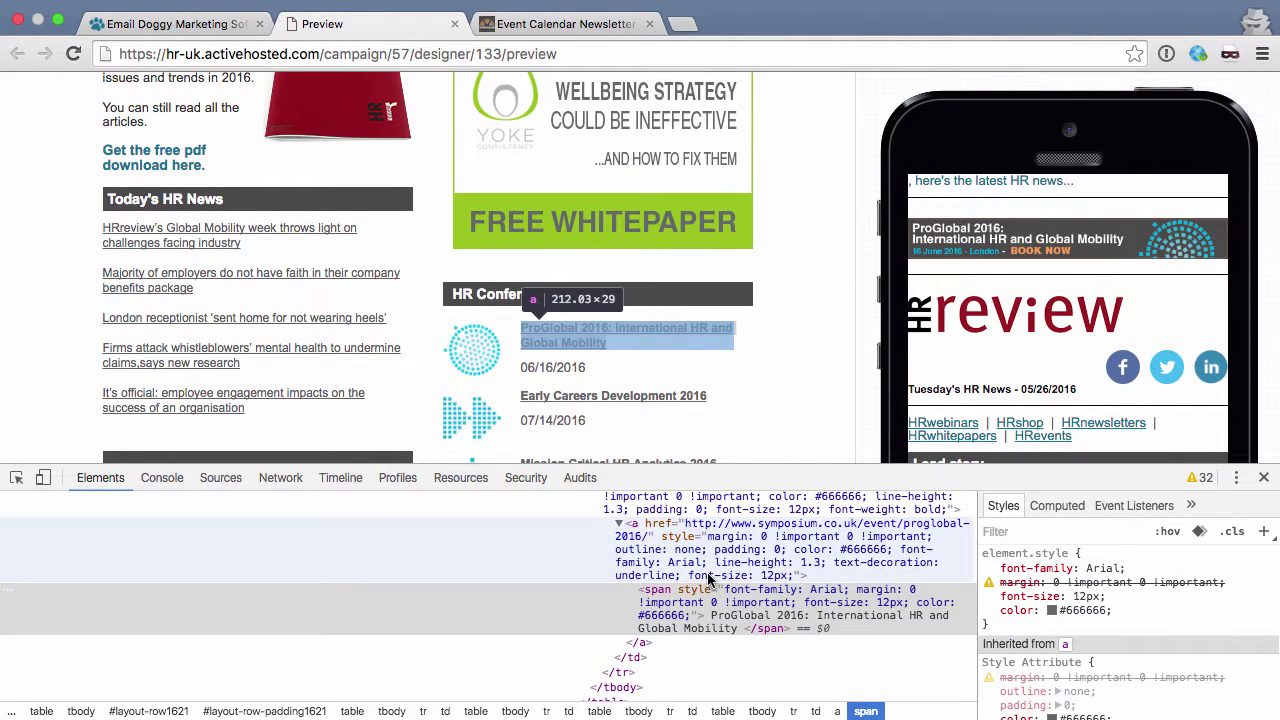
scroll(708, 532, "up", 4)
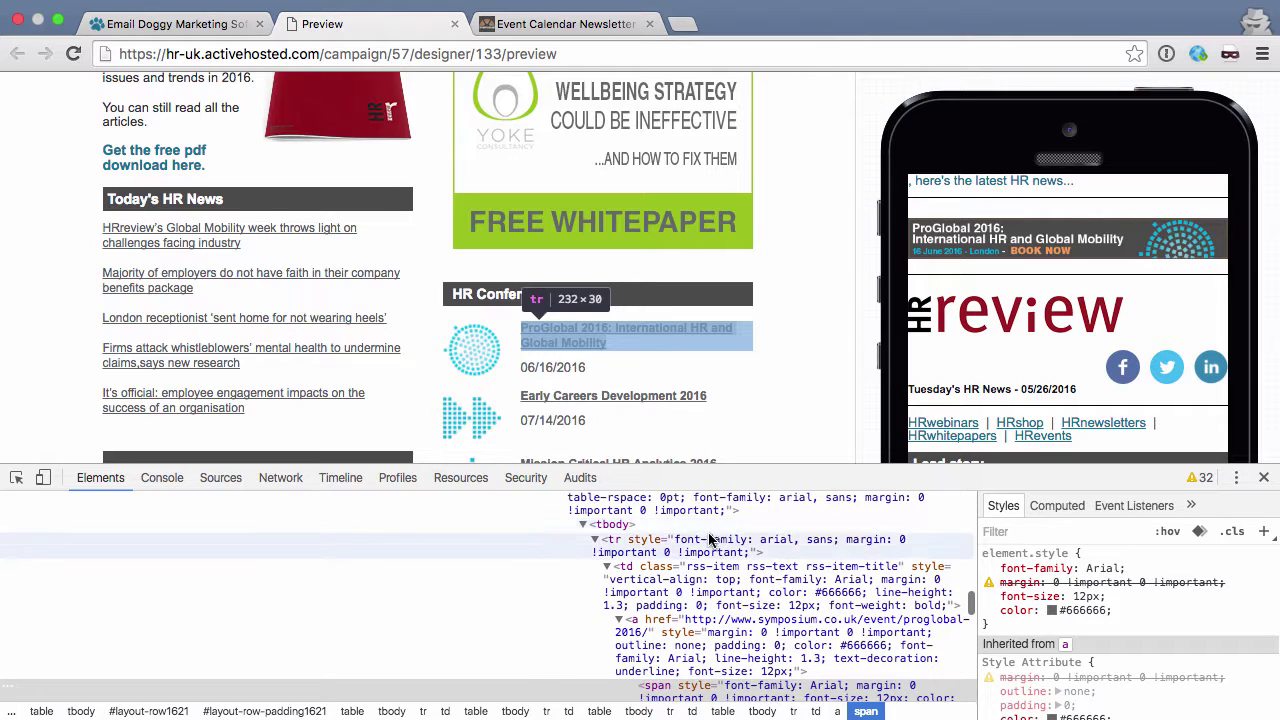
scroll(658, 545, "up", 5)
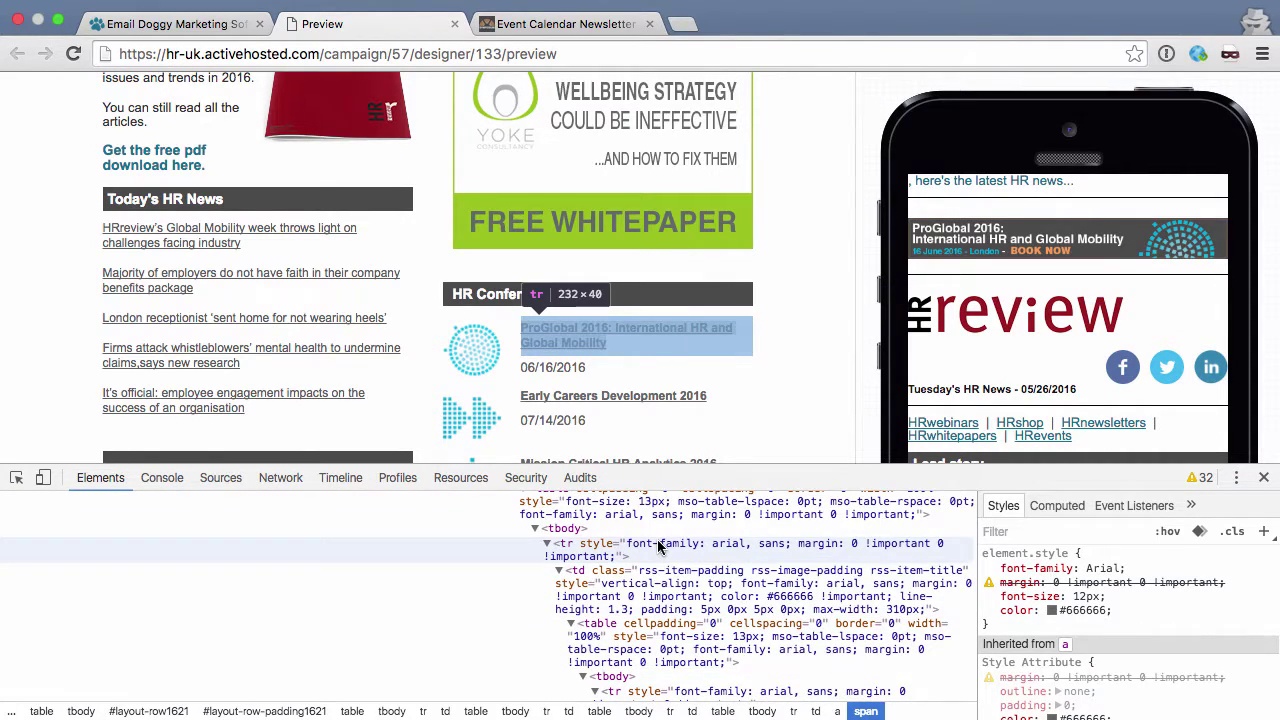
scroll(658, 545, "up", 2)
scroll(658, 545, "up", 1)
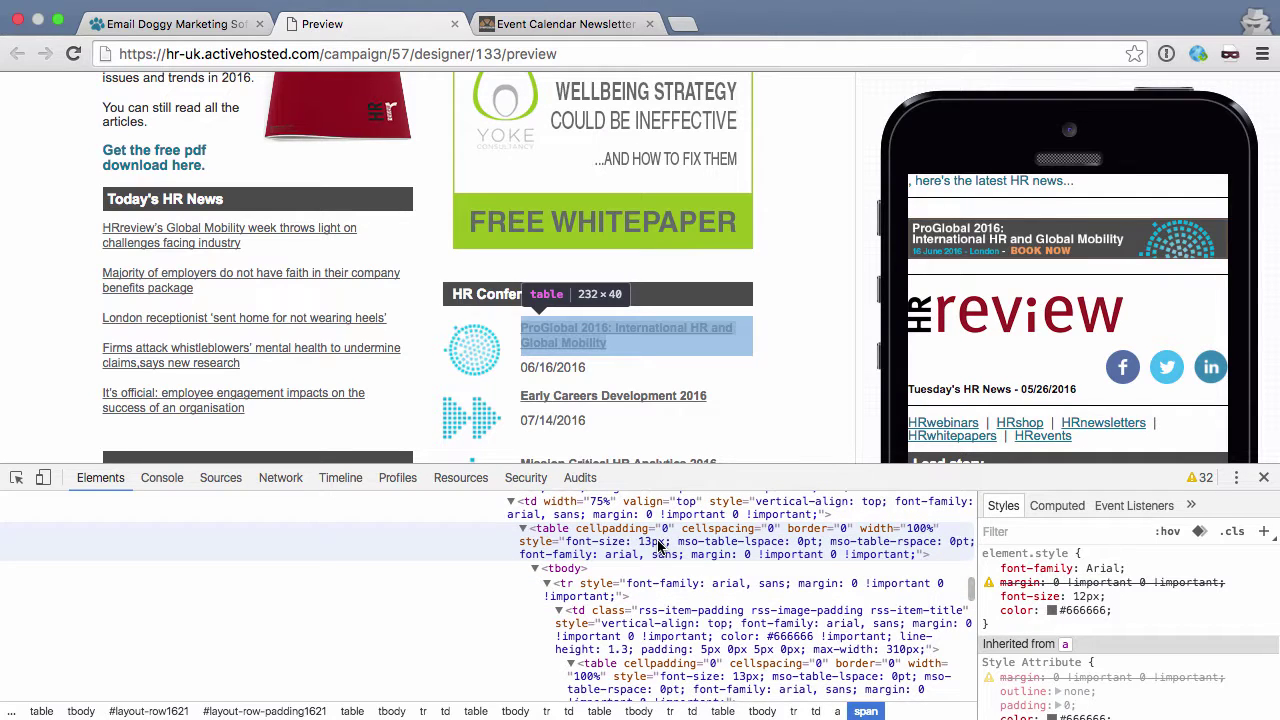
scroll(658, 545, "up", 2)
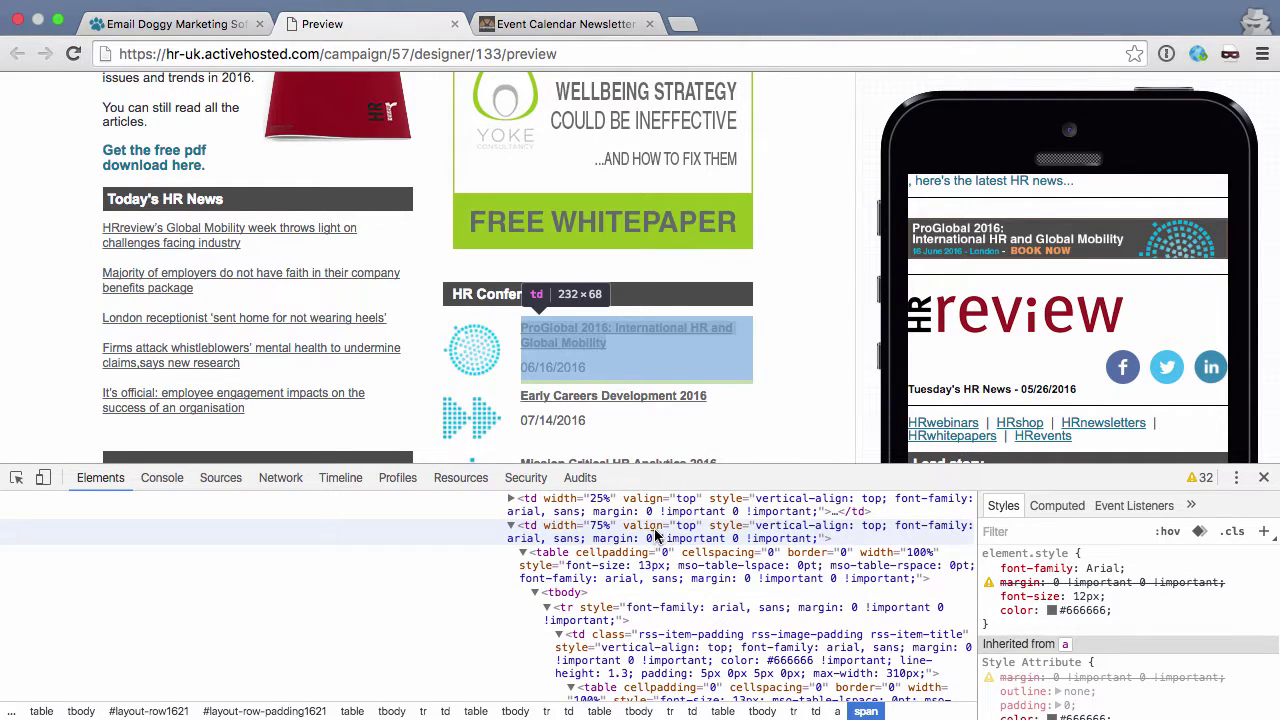
scroll(656, 540, "up", 2)
scroll(645, 513, "up", 3)
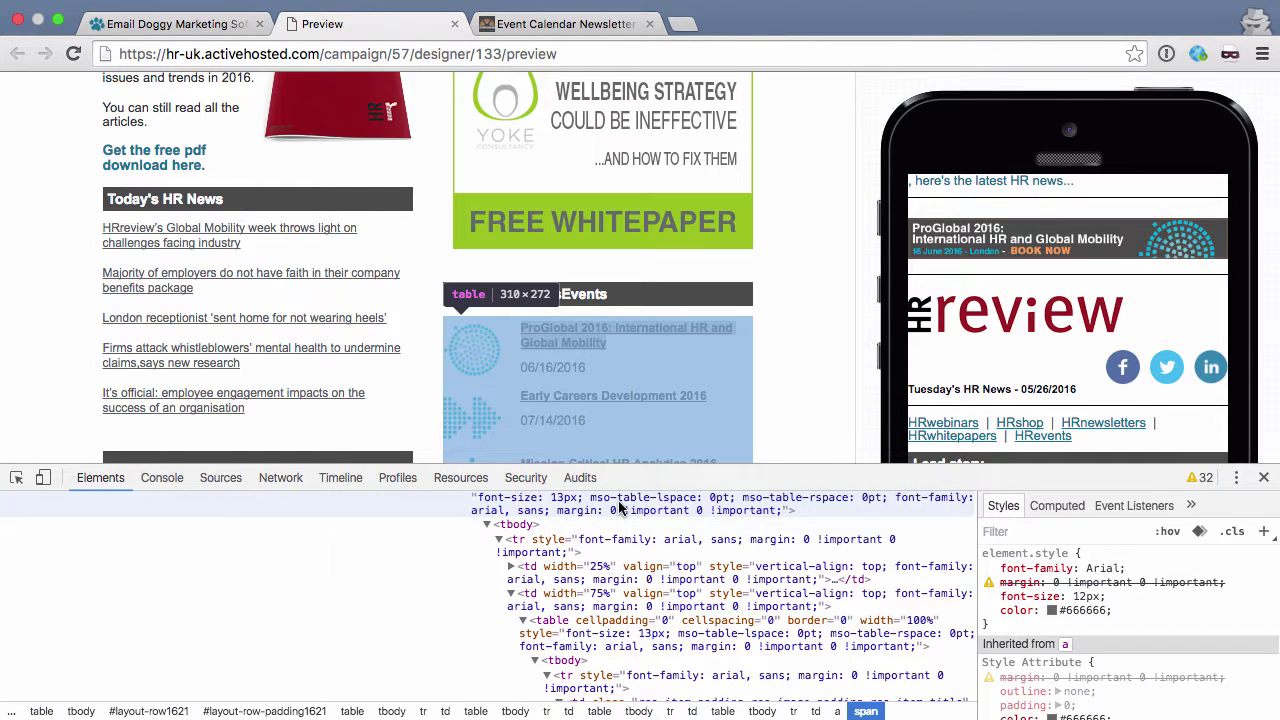
scroll(616, 512, "up", 1)
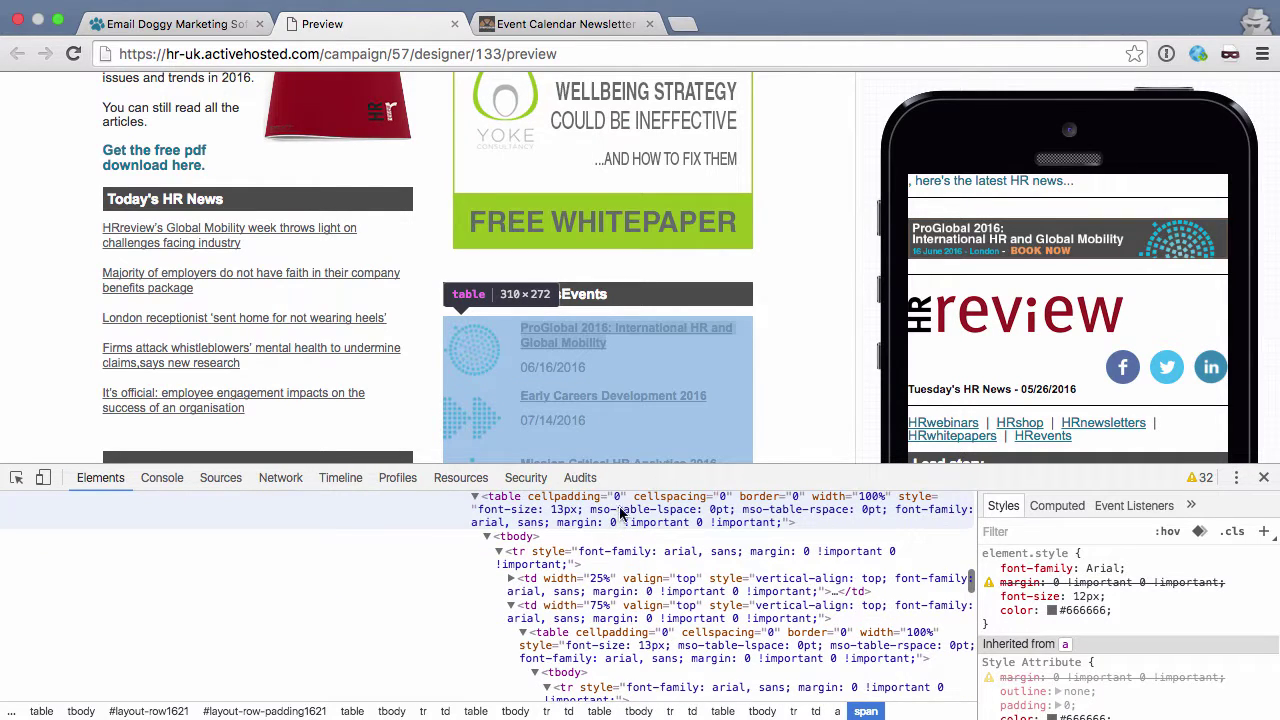
Step: Copy the HTML element of the table row containing the ProGlobal 2016 image, title and date
left_click(634, 557)
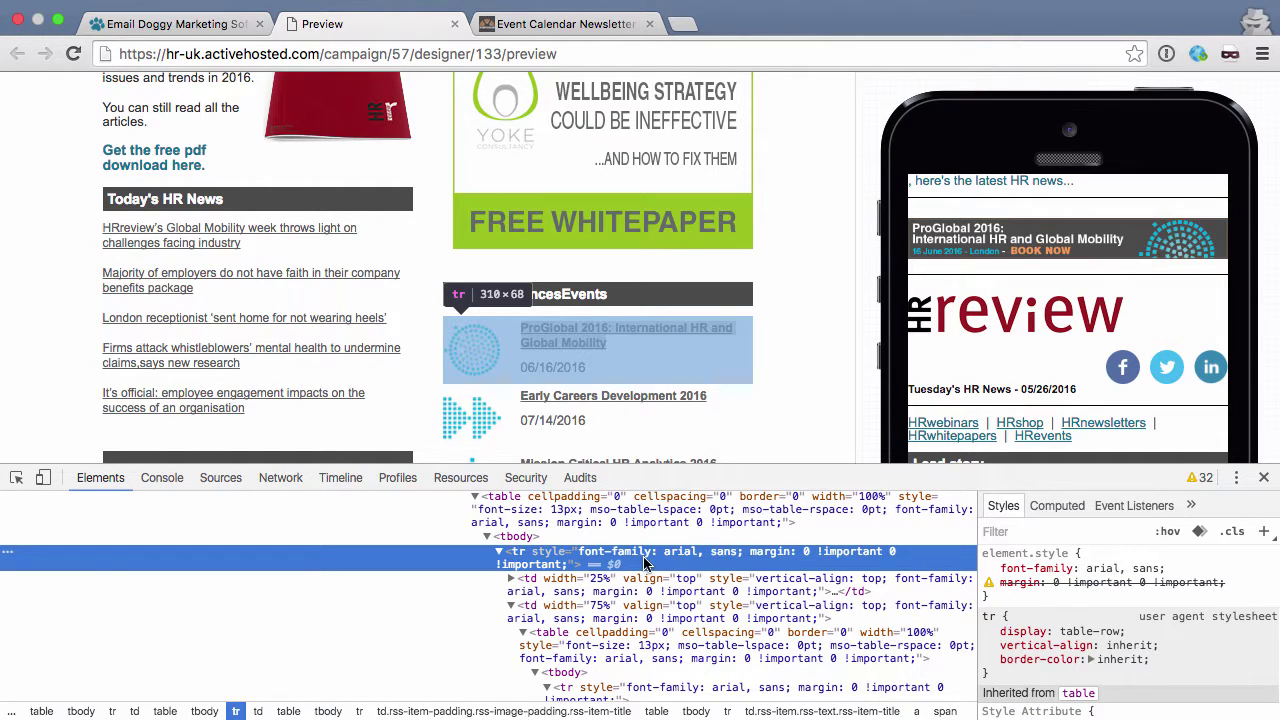
right_click(645, 557)
mouse_move(683, 500)
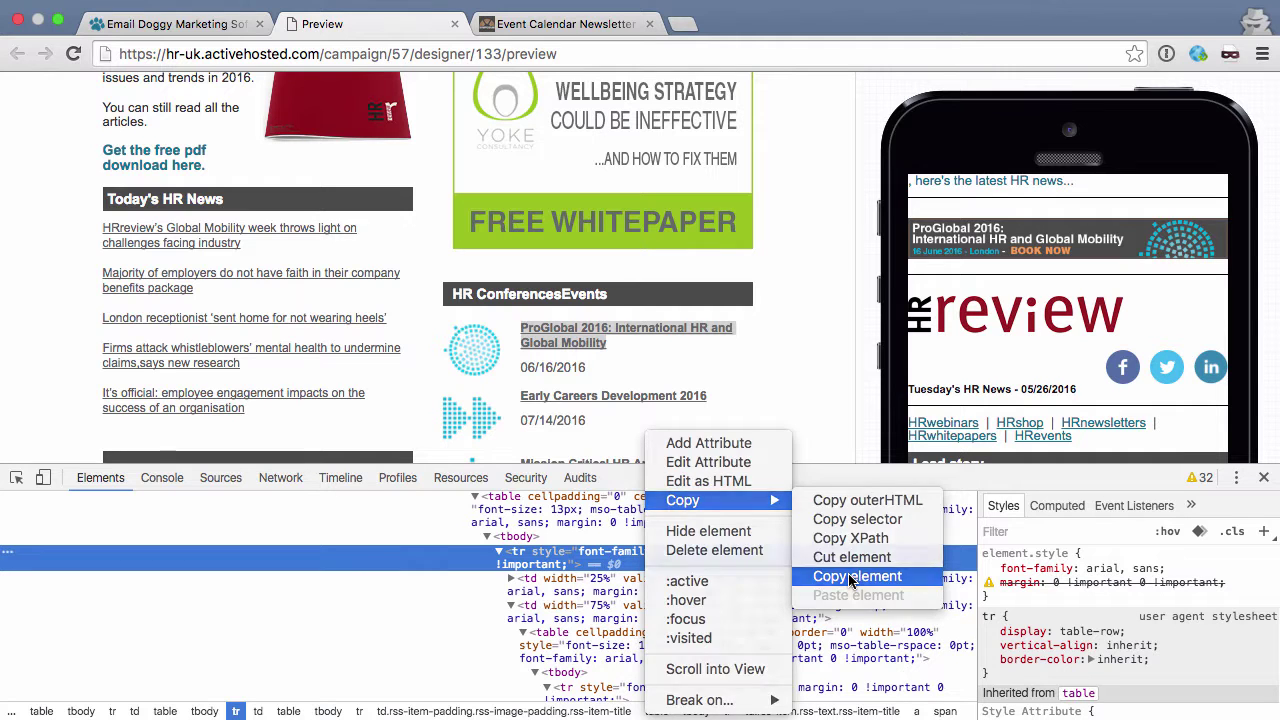
left_click(850, 577)
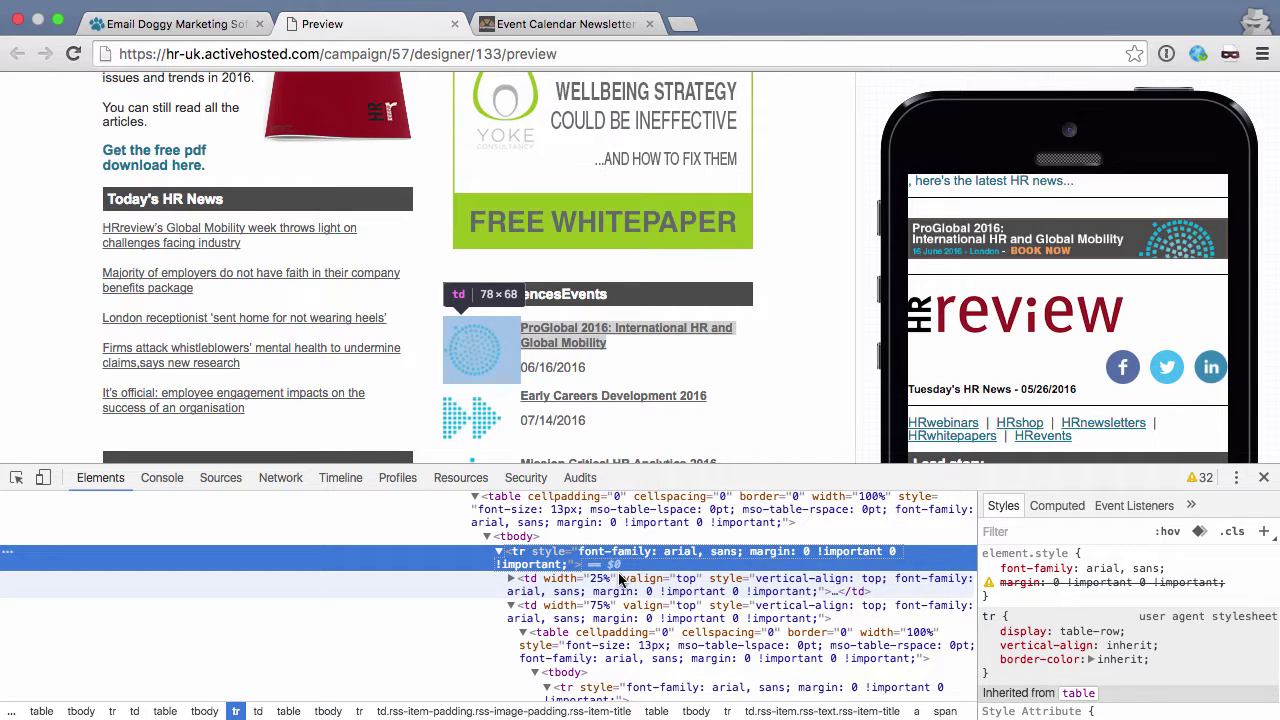
Step: Switch to the Event Calendar Newsletter page in WordPress and filter the events by the HR Conferences category
left_click(590, 24)
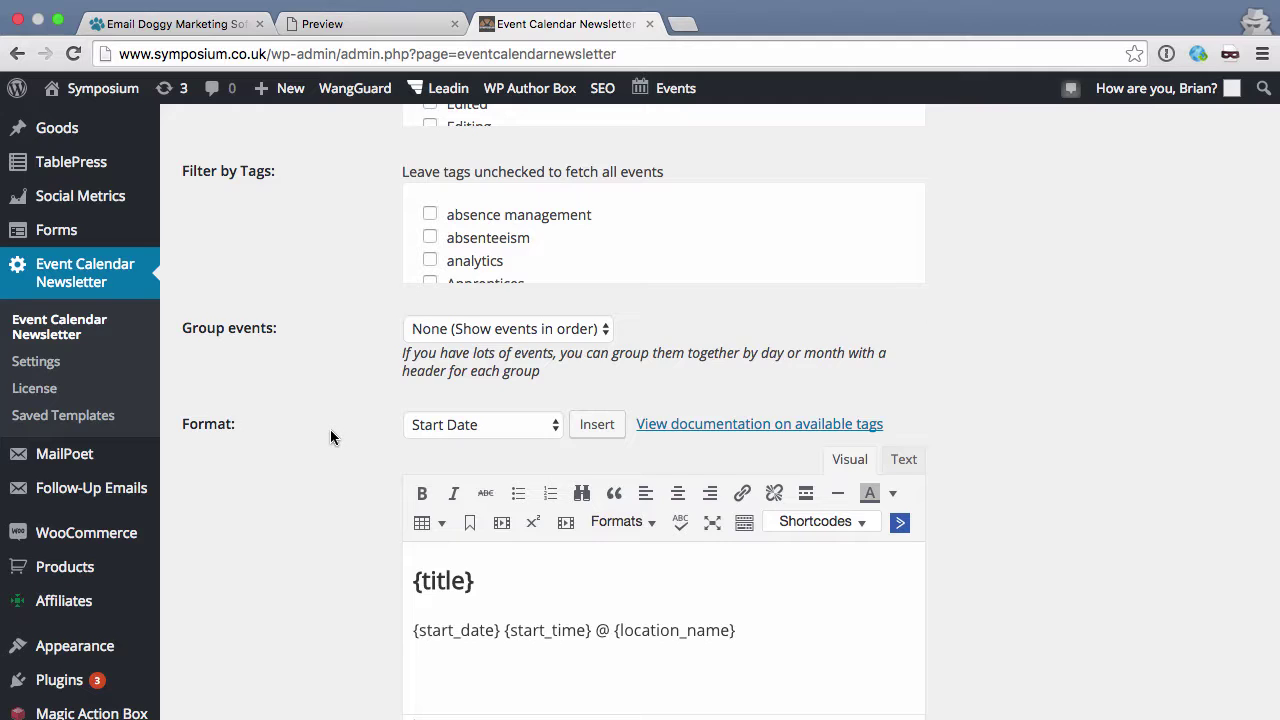
scroll(331, 435, "up", 5)
scroll(331, 432, "down", 3)
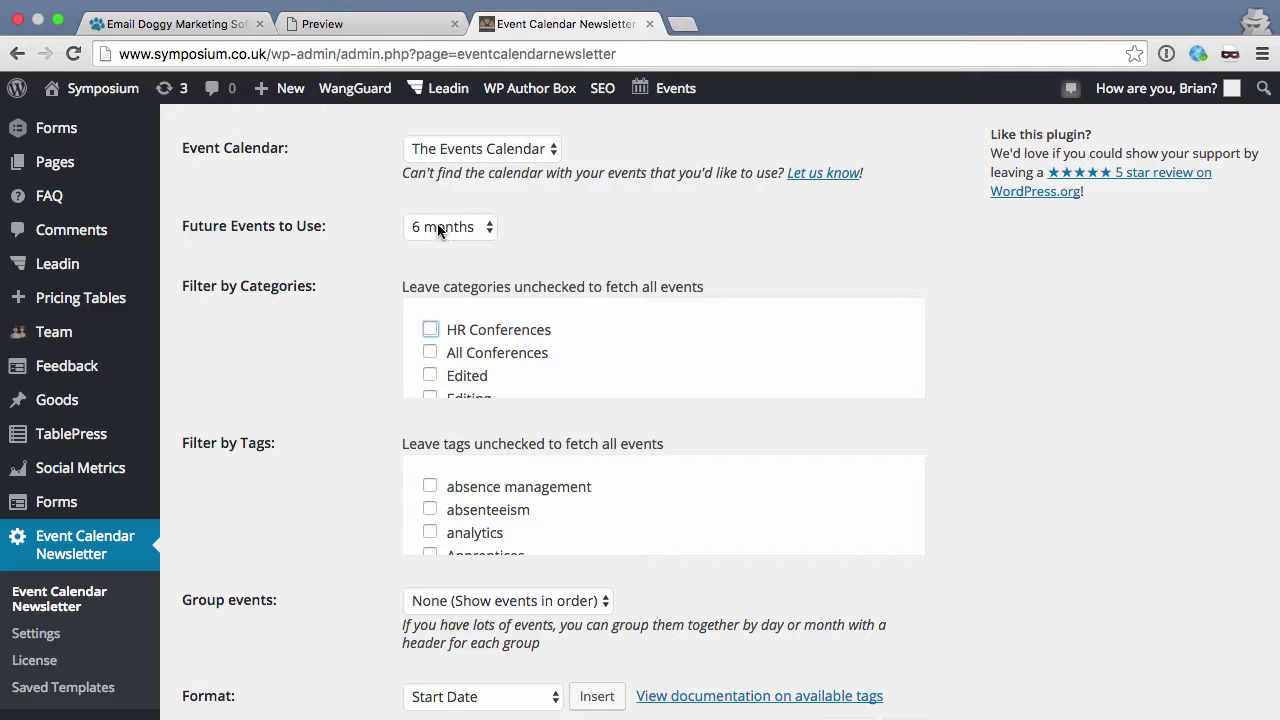
left_click(430, 330)
Step: Replace the default format code with the copied table row HTML in text mode, and enlarge the format editor
scroll(361, 409, "down", 6)
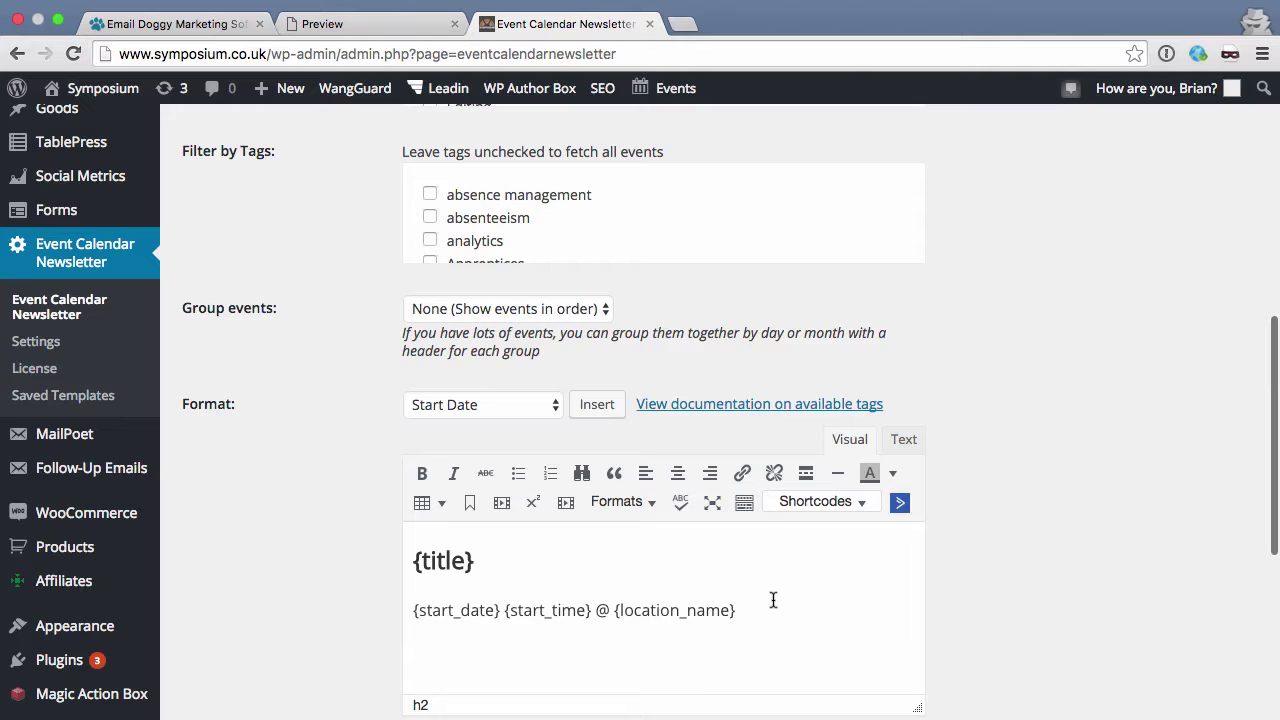
left_click(906, 441)
left_click_drag(825, 581, 394, 520)
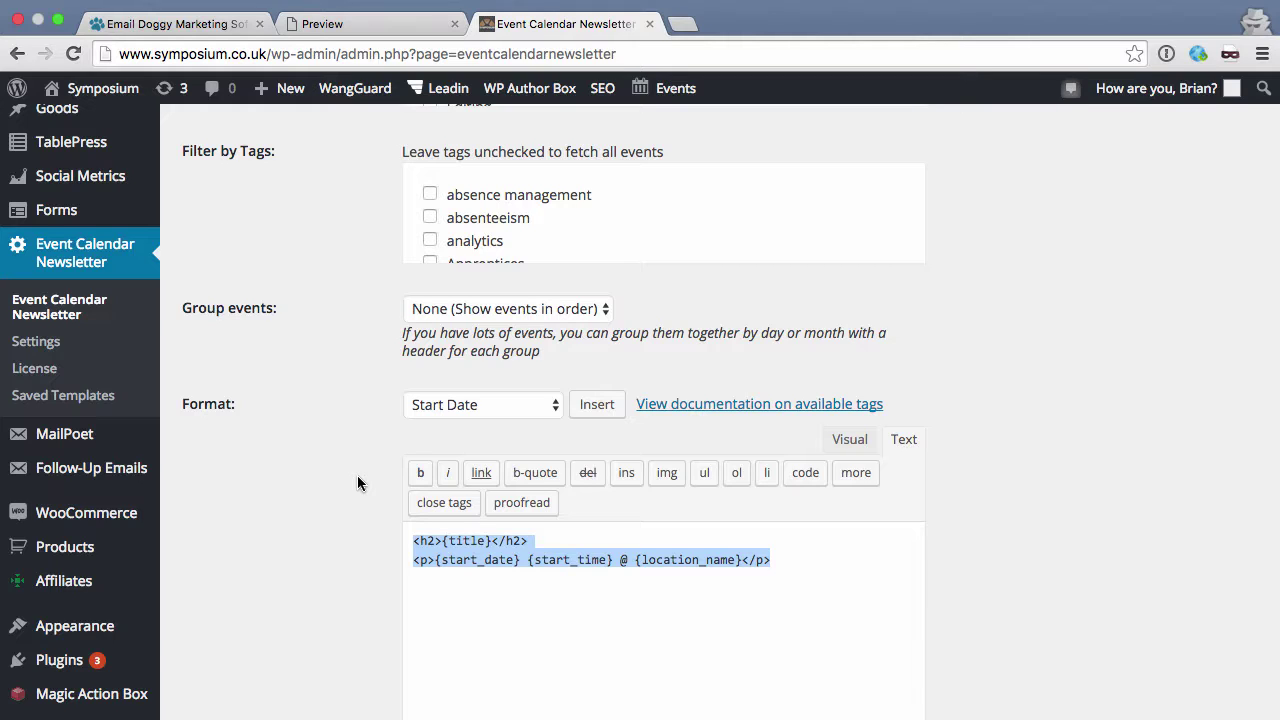
key("super+v")
scroll(993, 600, "down", 3)
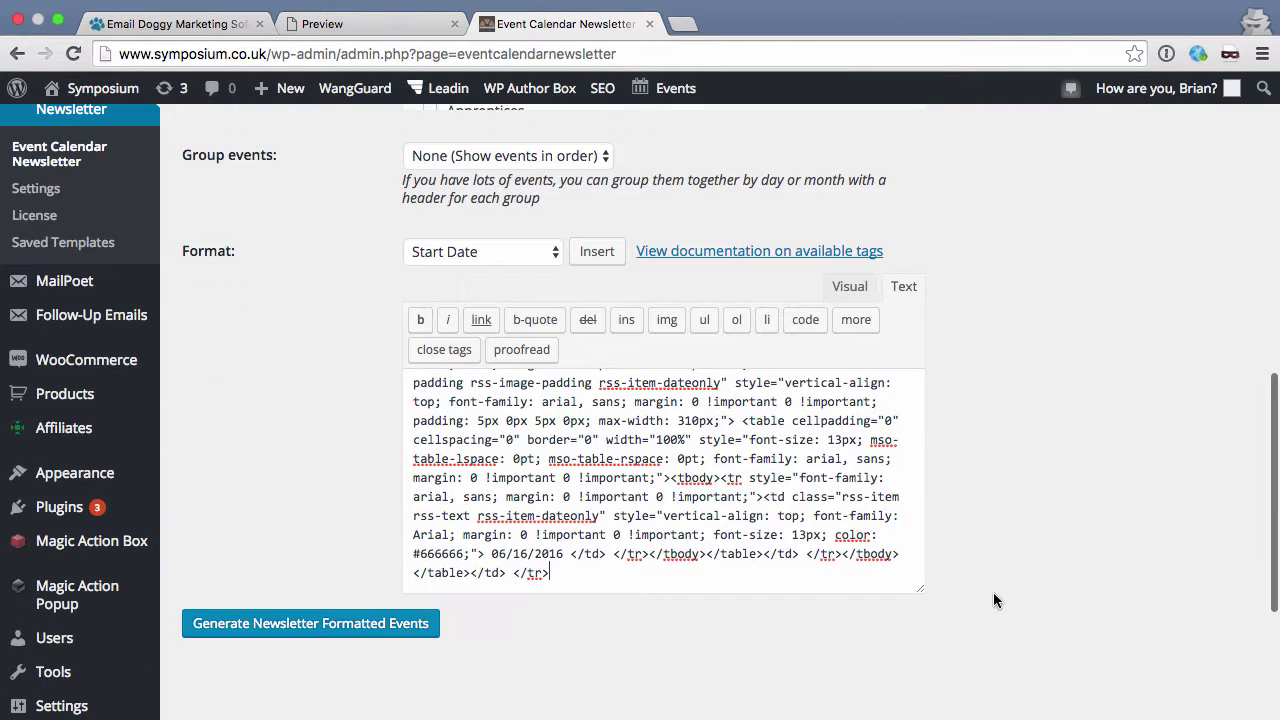
left_click_drag(922, 583, 944, 692)
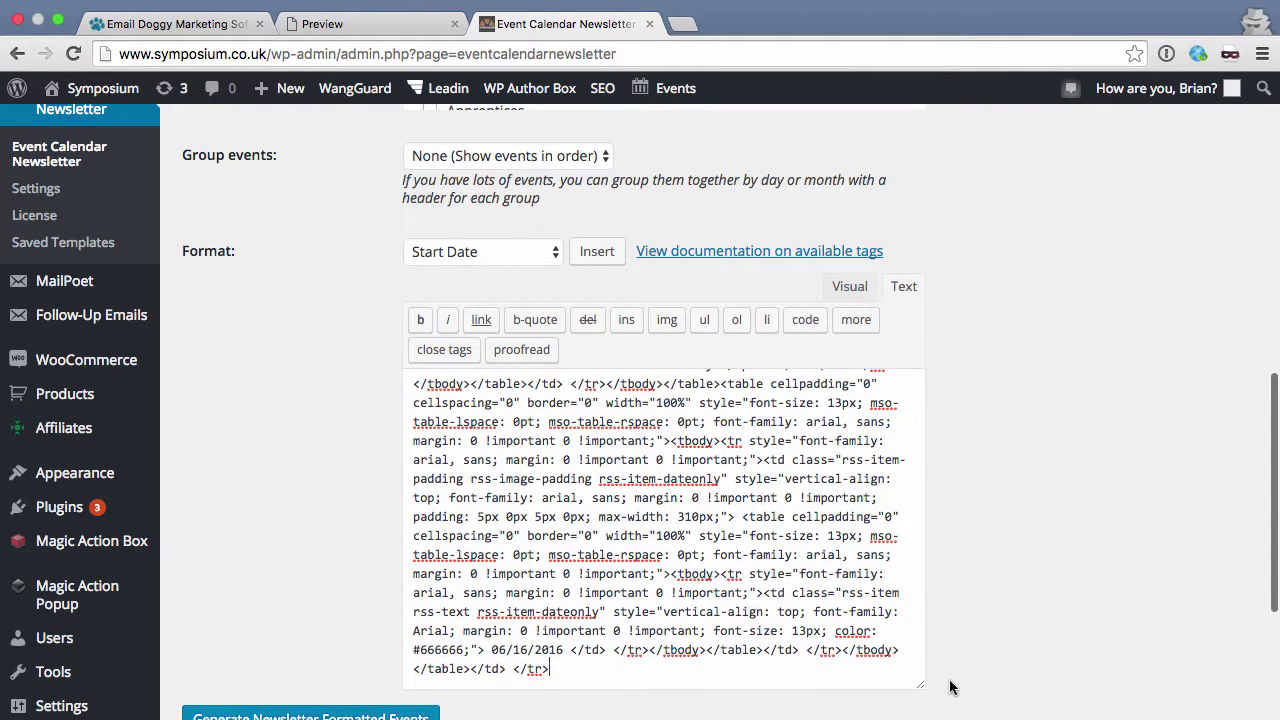
Step: Replace the image address in the img tag's src attribute with the {event_image_url} tag
scroll(738, 540, "up", 10)
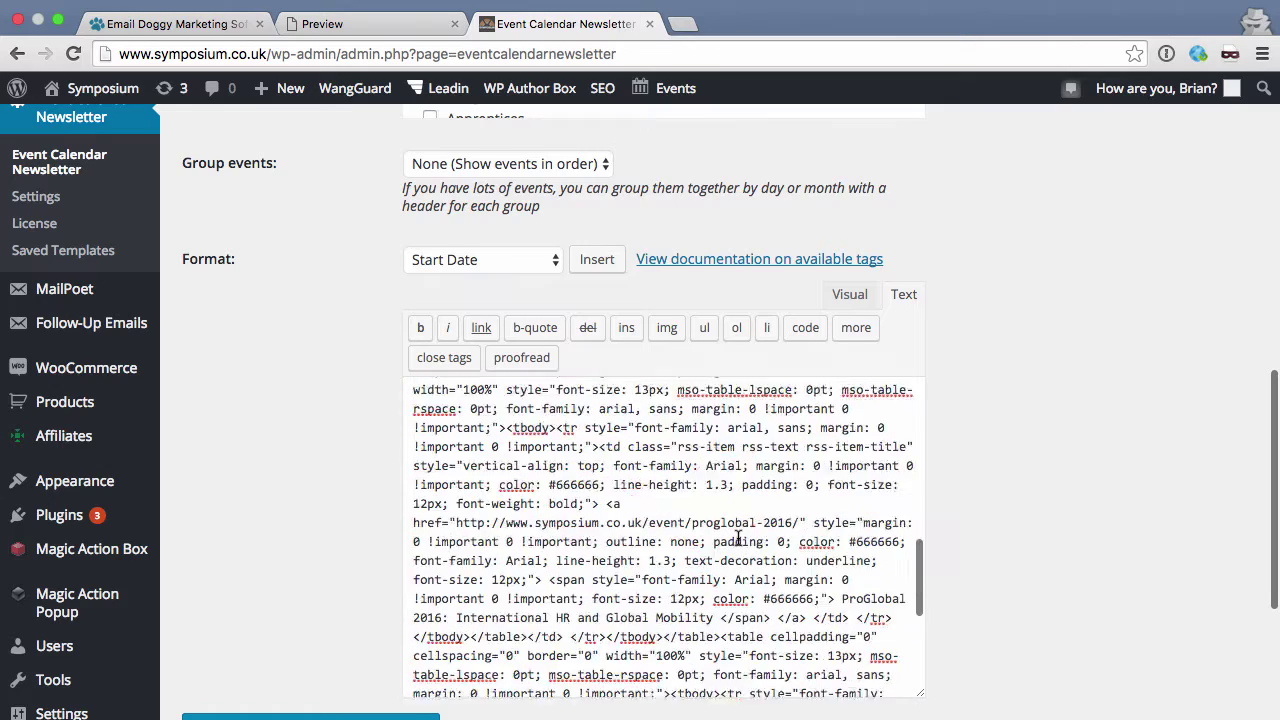
scroll(738, 540, "up", 10)
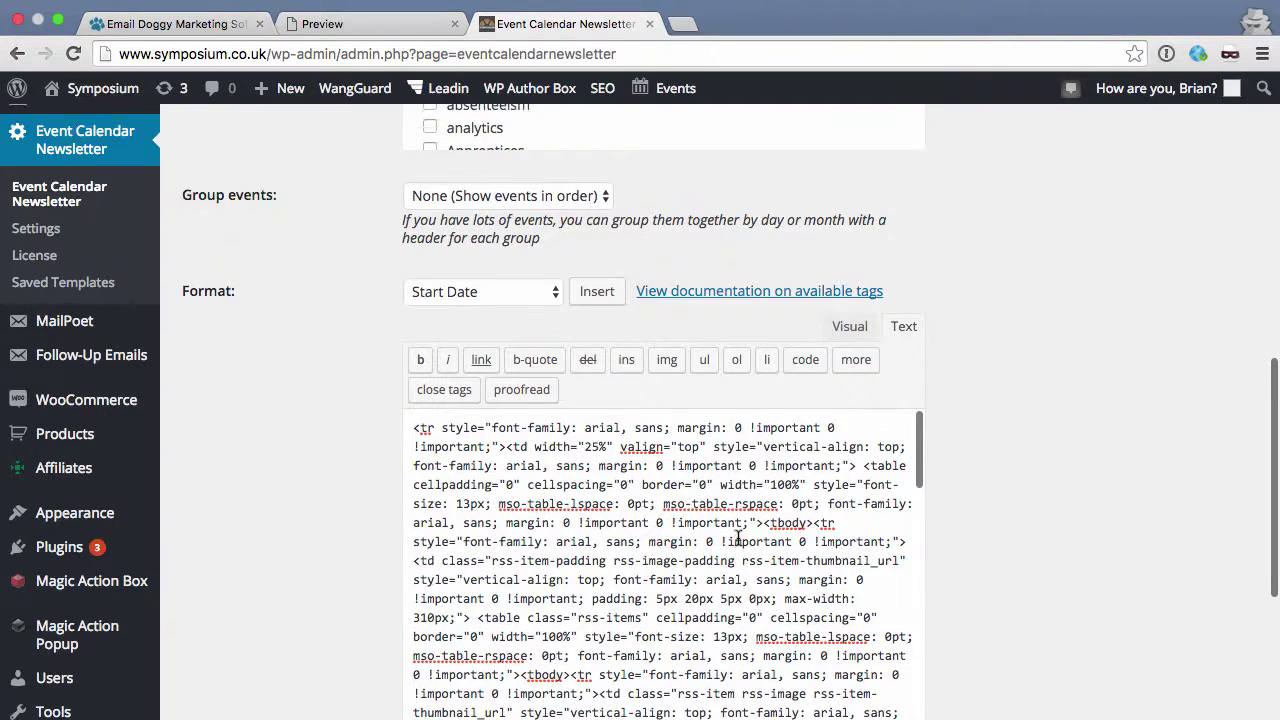
scroll(1006, 538, "down", 4)
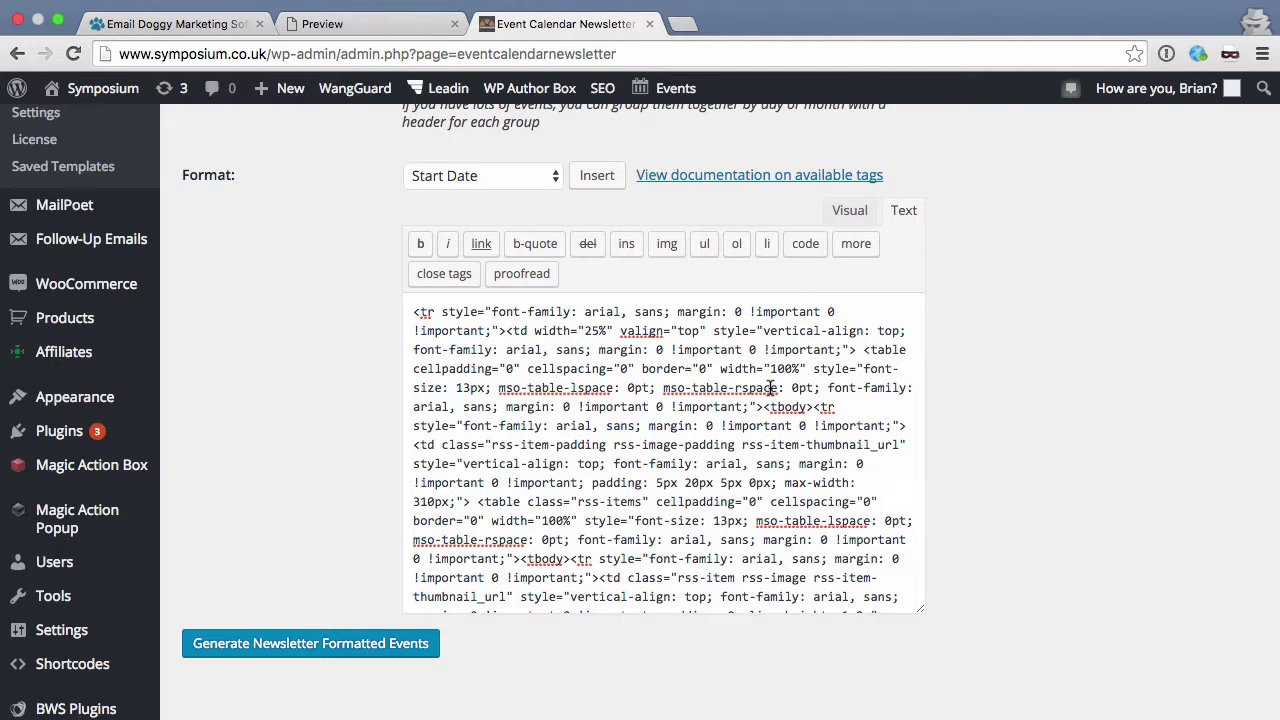
scroll(619, 508, "down", 1)
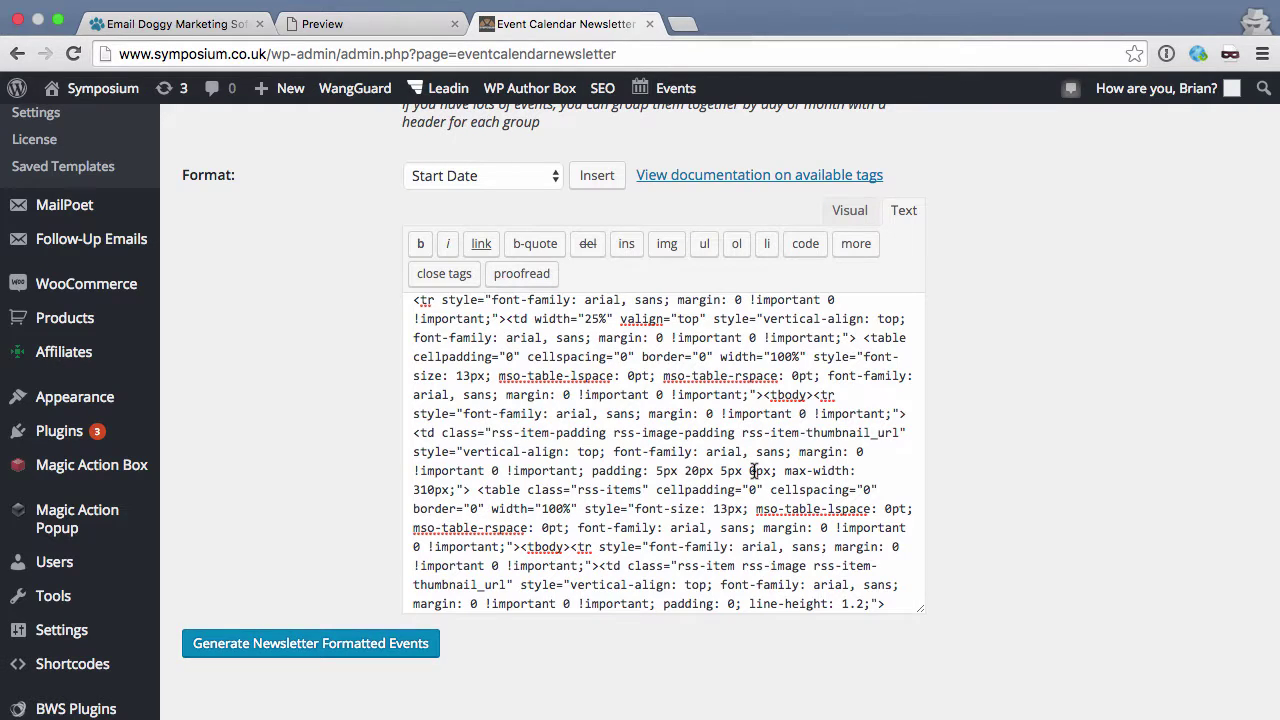
scroll(753, 470, "down", 4)
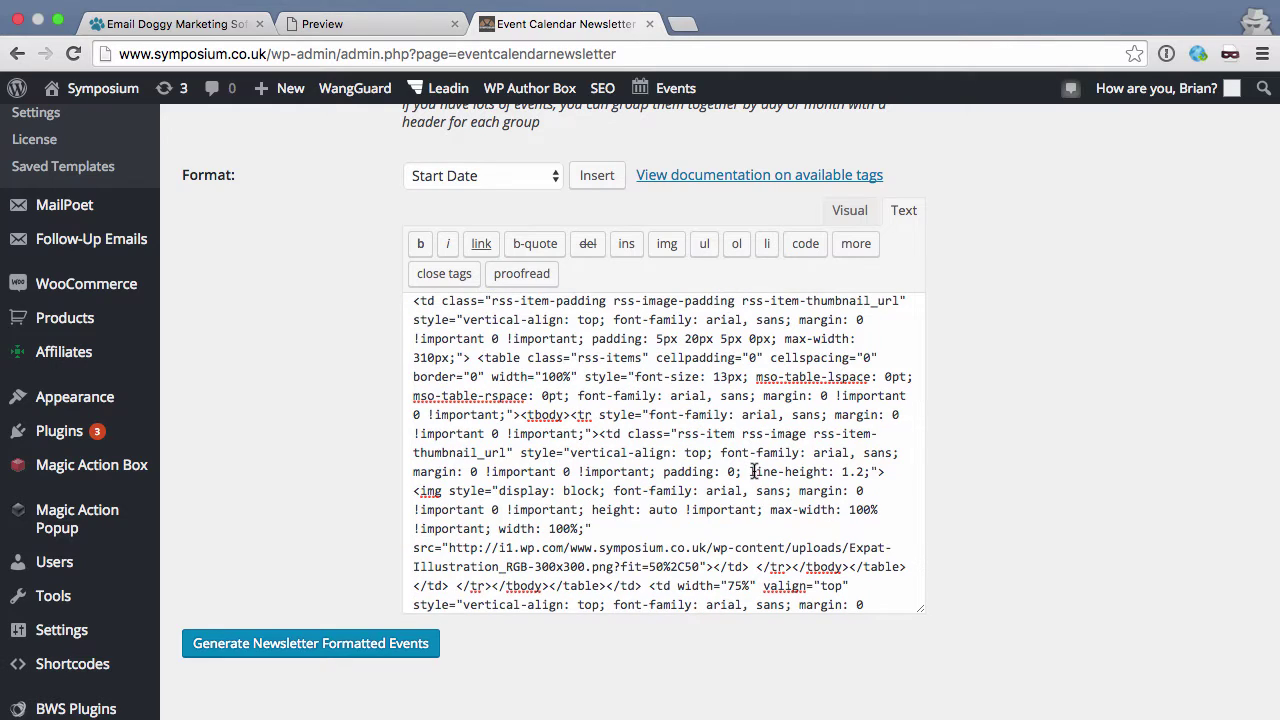
left_click_drag(414, 490, 712, 568)
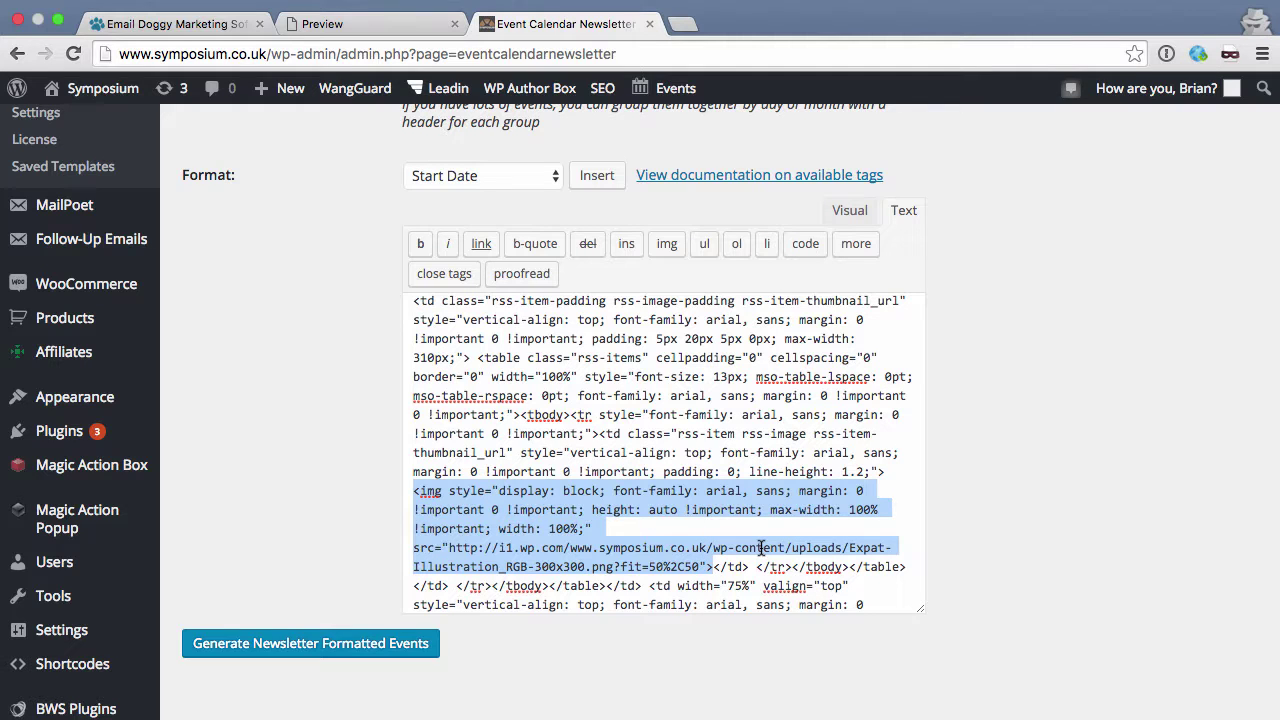
left_click(697, 566)
left_click_drag(697, 566, 449, 542)
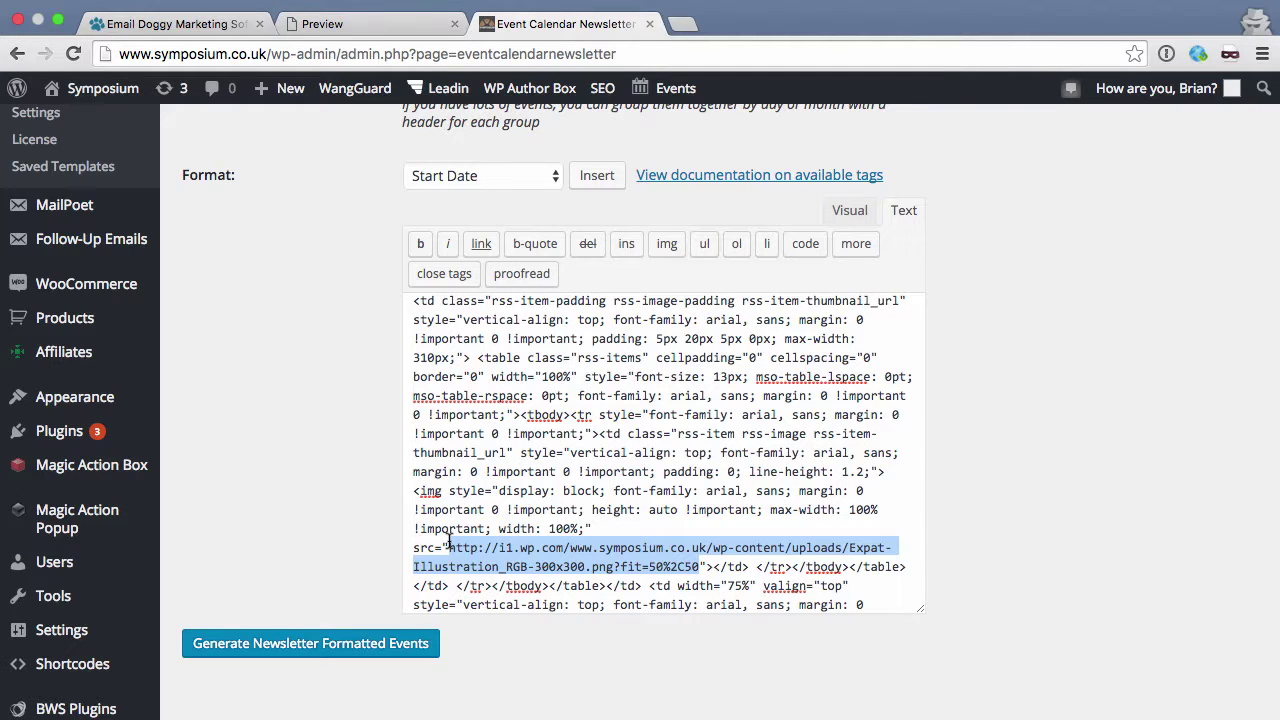
type("{event_imag")
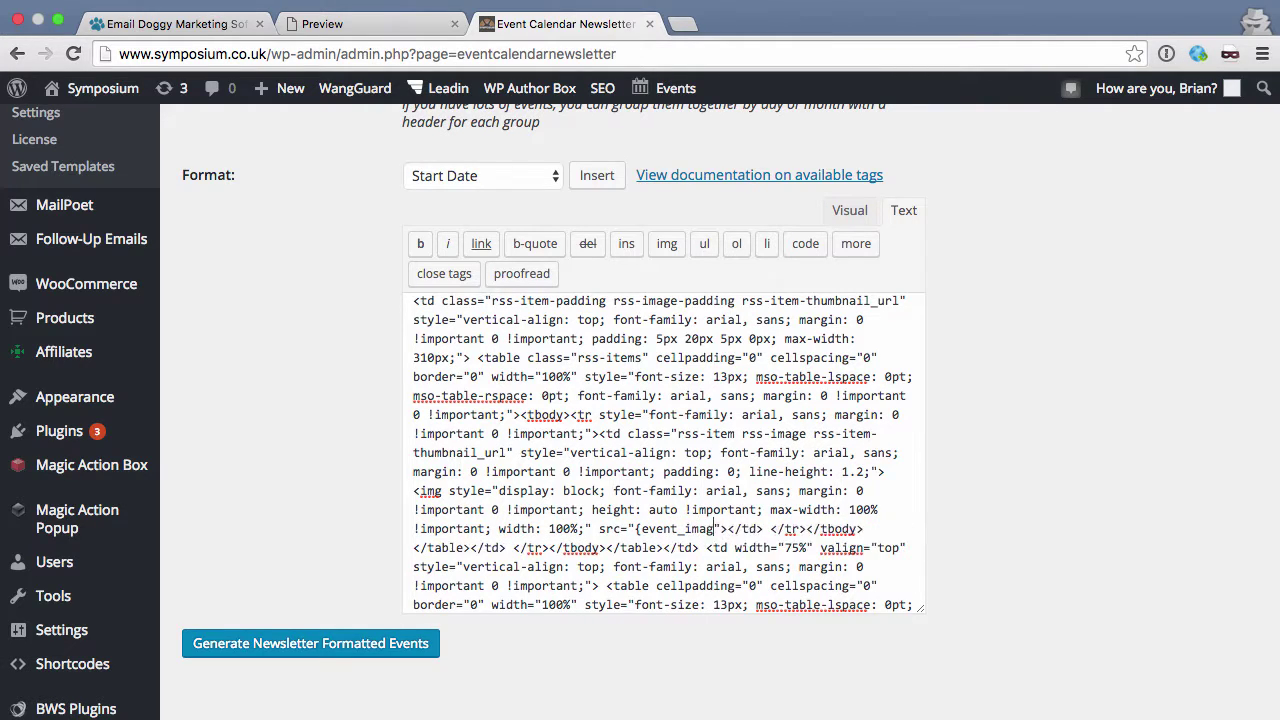
type("e_url")
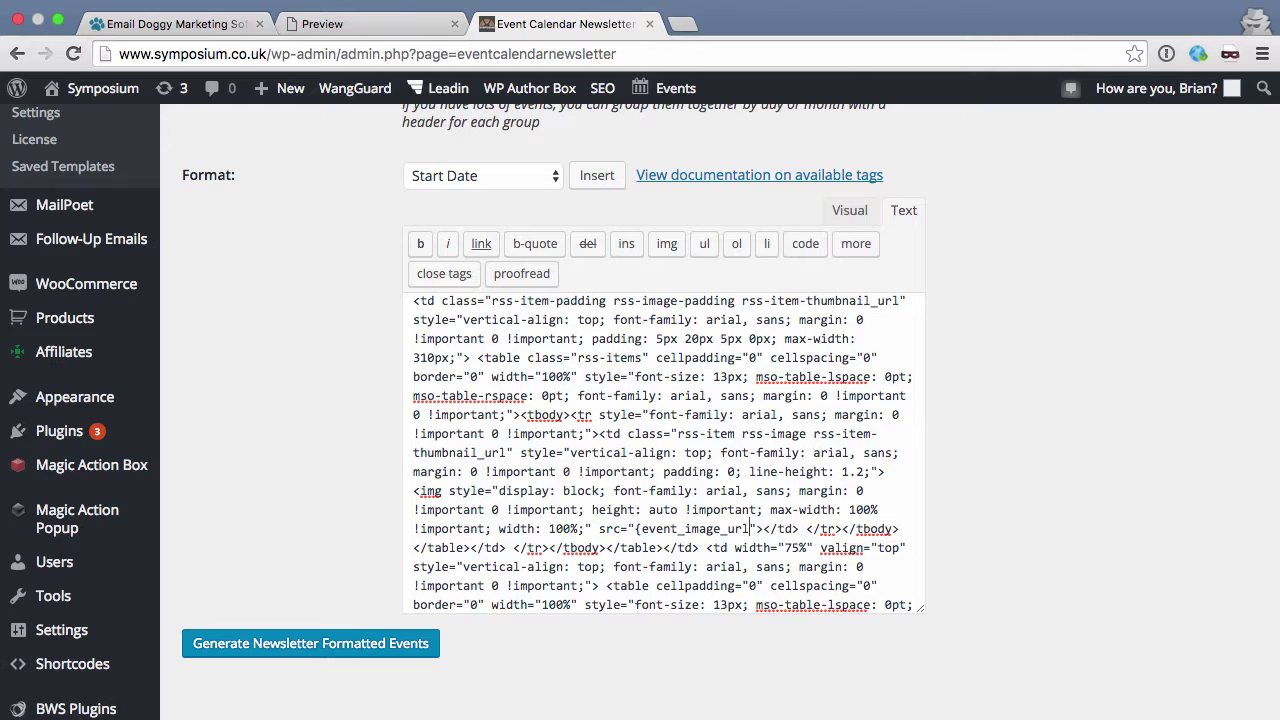
type("}")
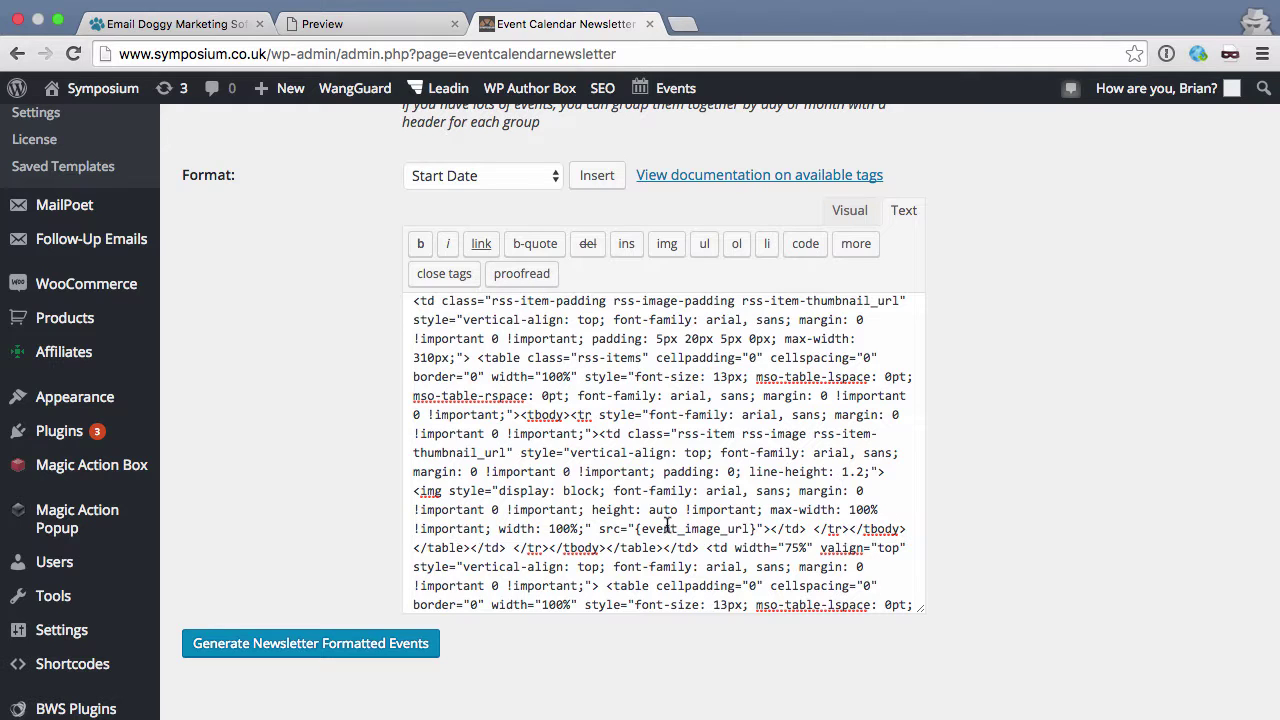
Step: Replace the ProGlobal 2016 event address in the title link's href attribute with the {link_url} tag
scroll(763, 491, "down", 5)
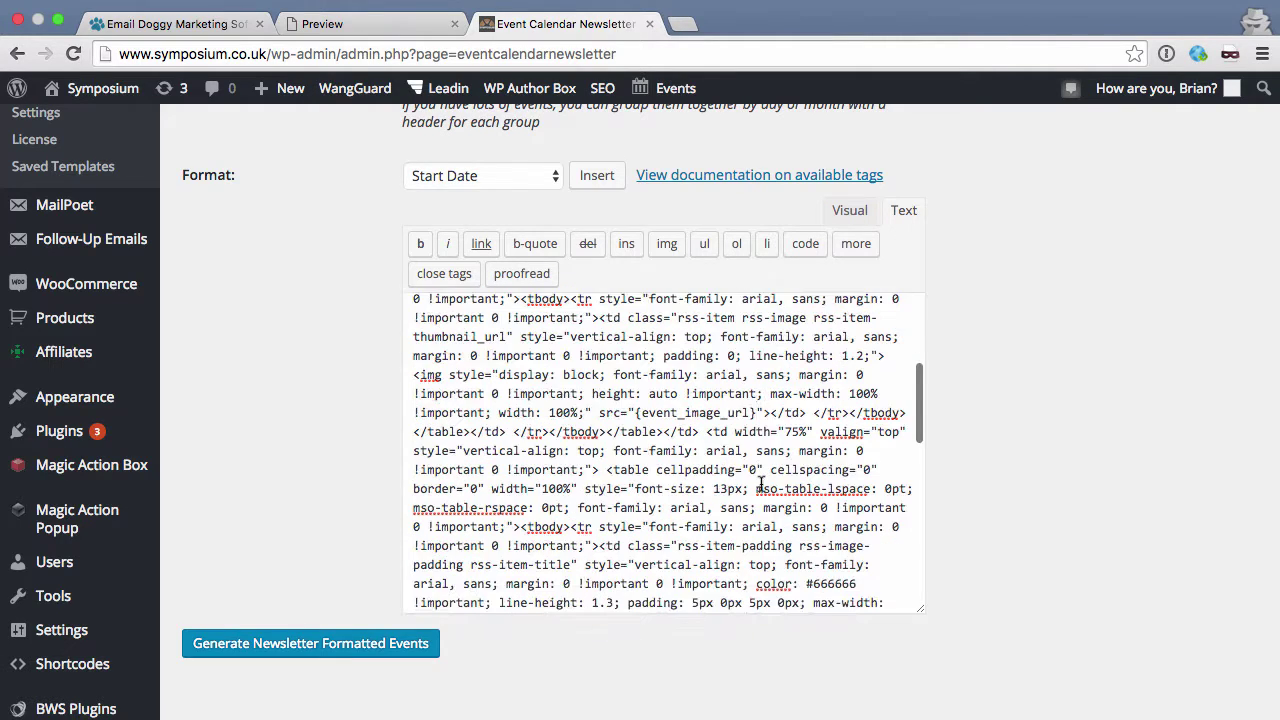
scroll(763, 484, "down", 7)
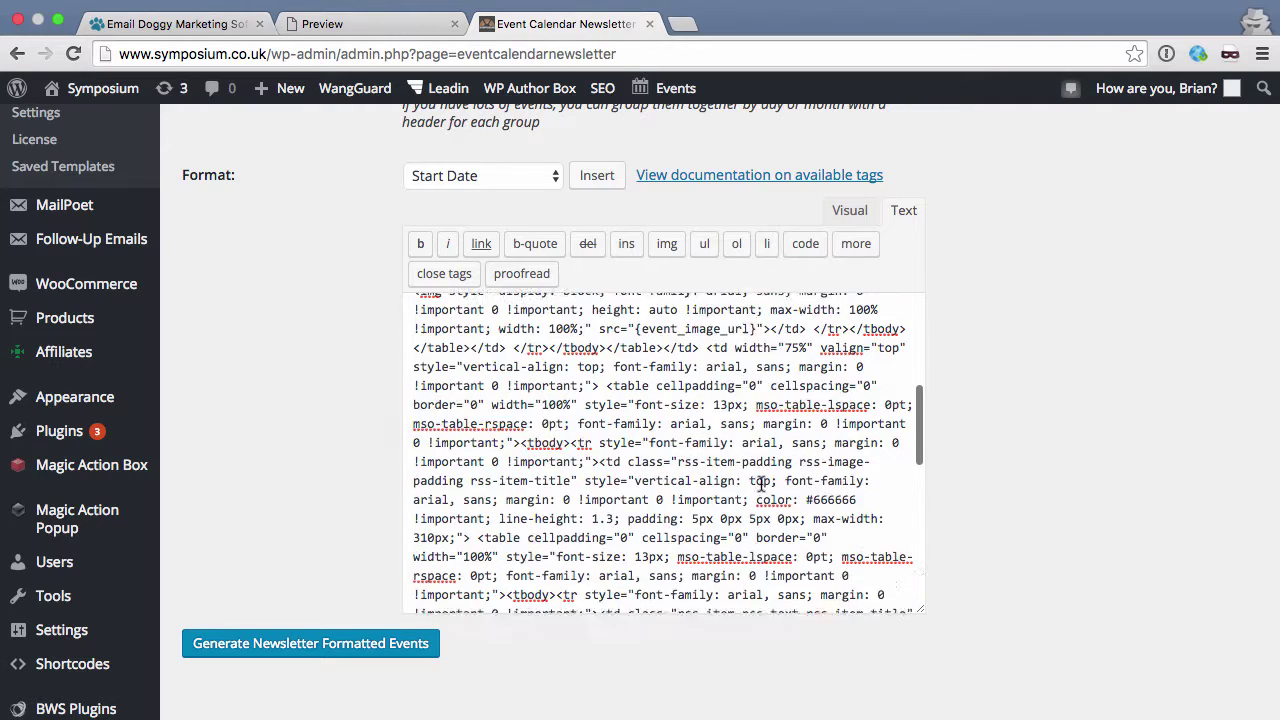
scroll(762, 484, "down", 1)
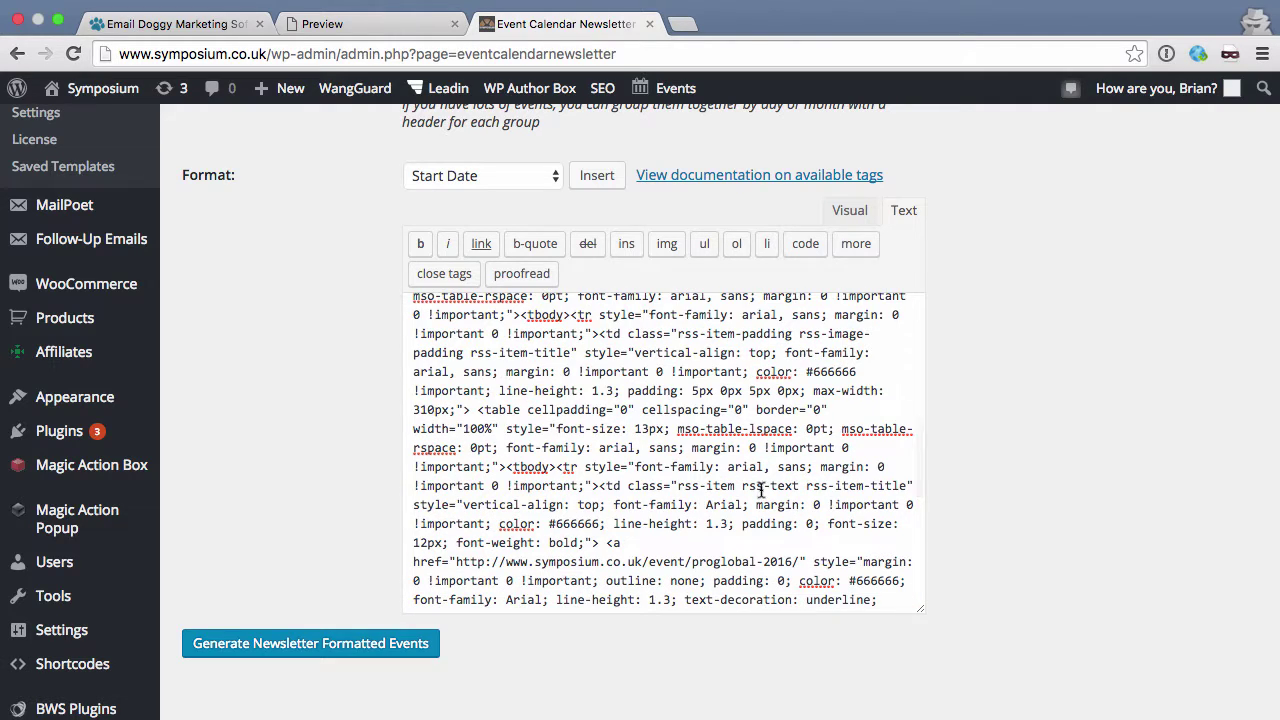
scroll(760, 525, "down", 2)
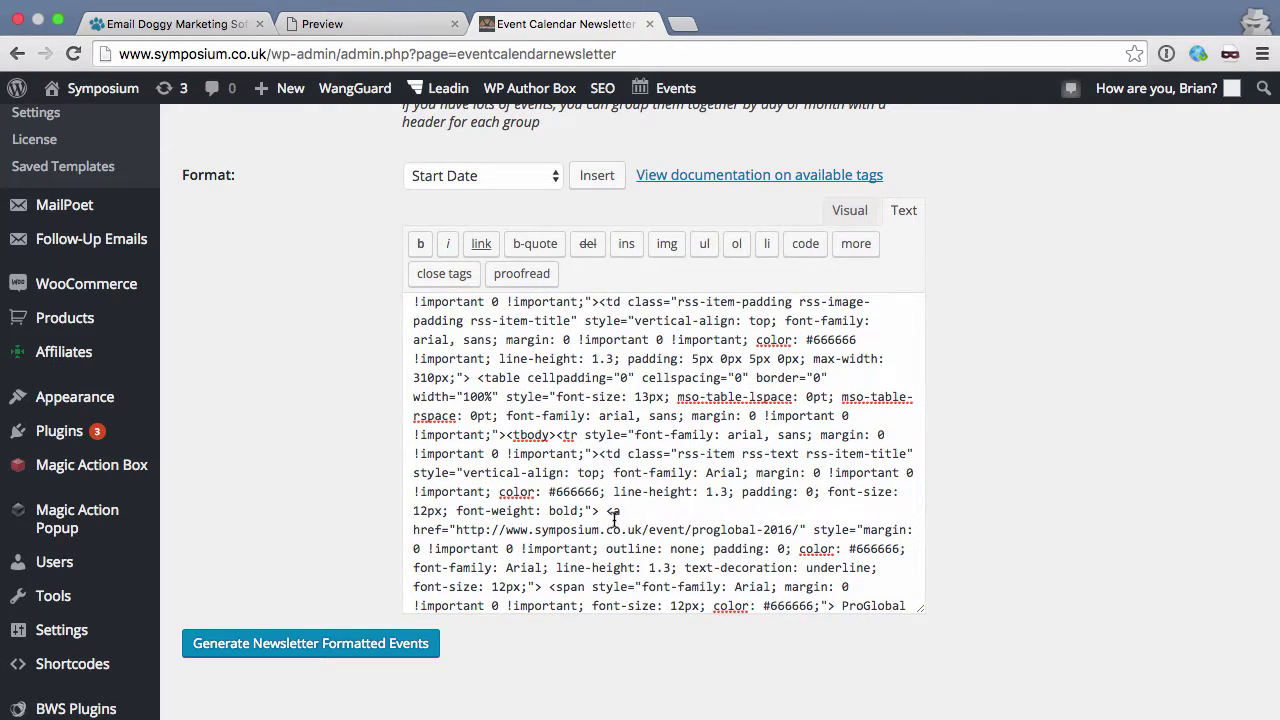
left_click_drag(455, 530, 800, 525)
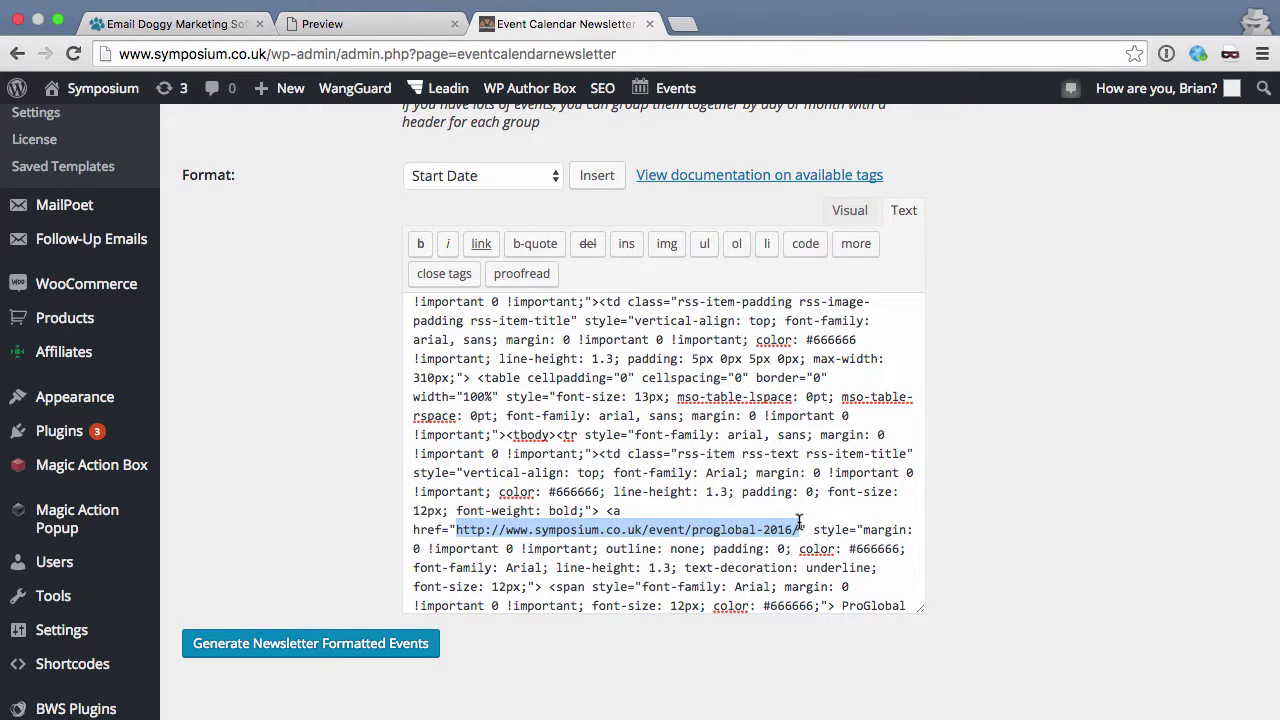
type("{link_url")
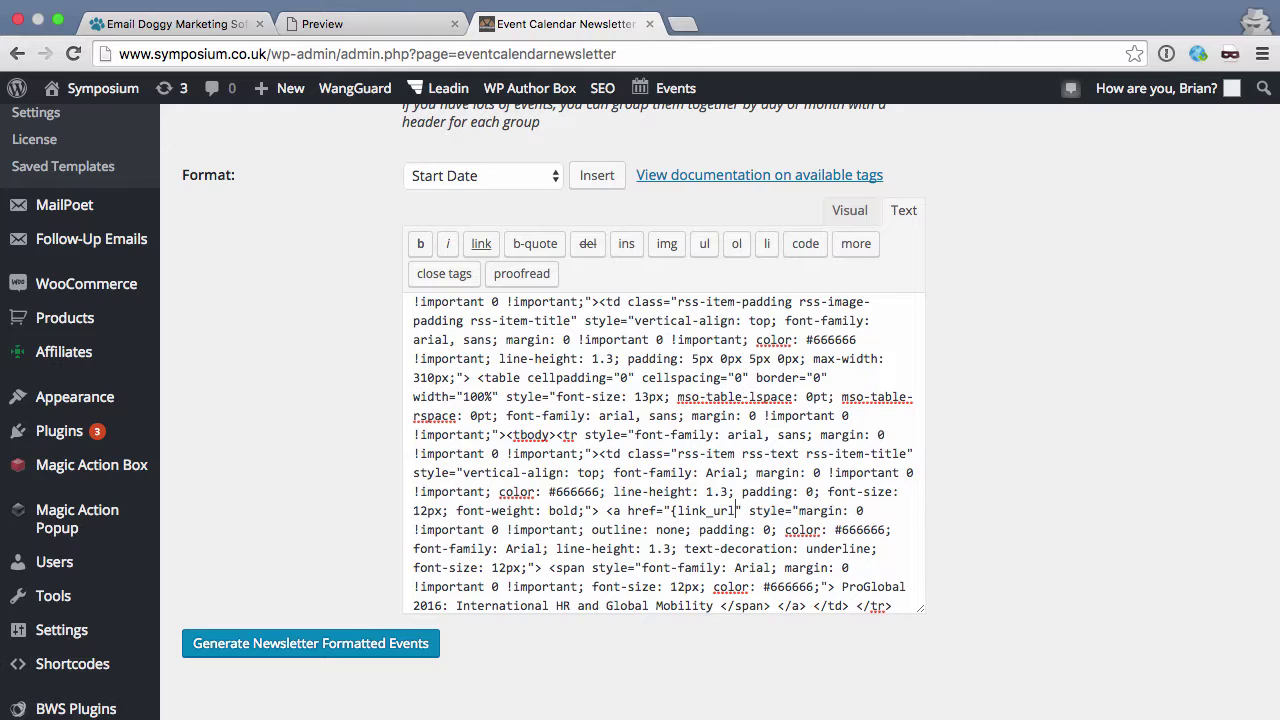
type("}")
left_click(522, 184)
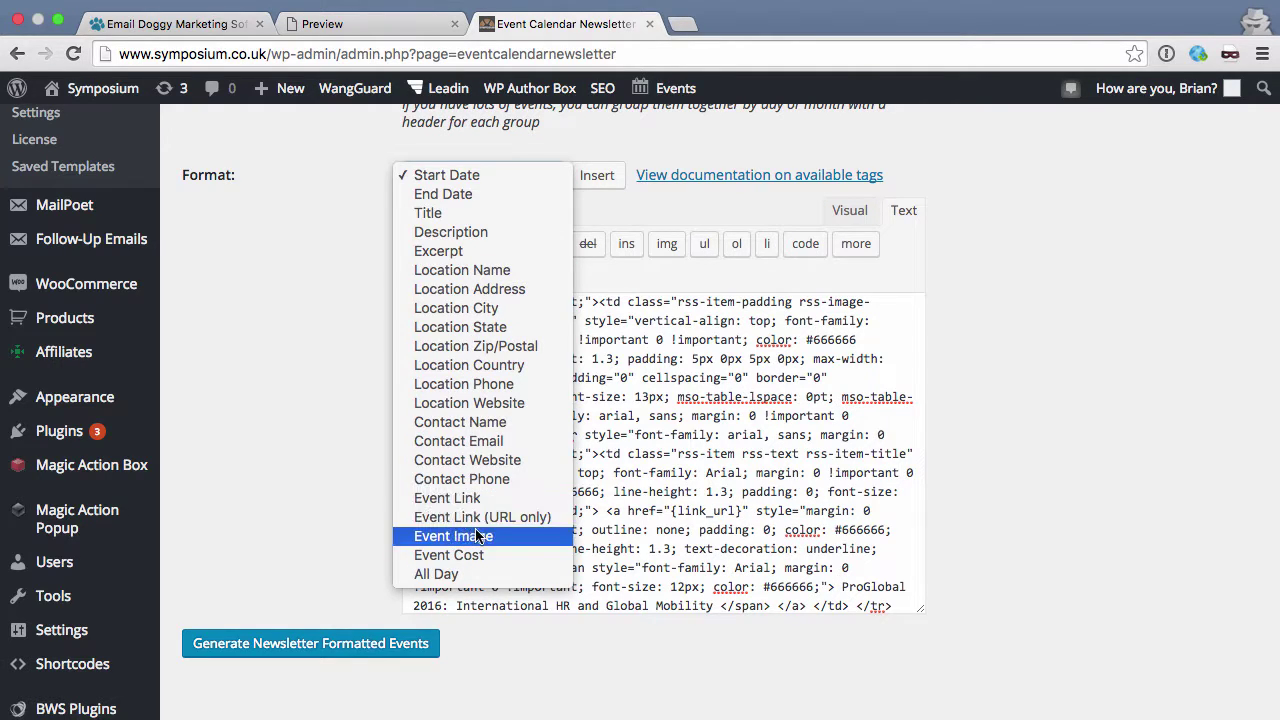
left_click(738, 511)
left_click_drag(746, 511, 669, 511)
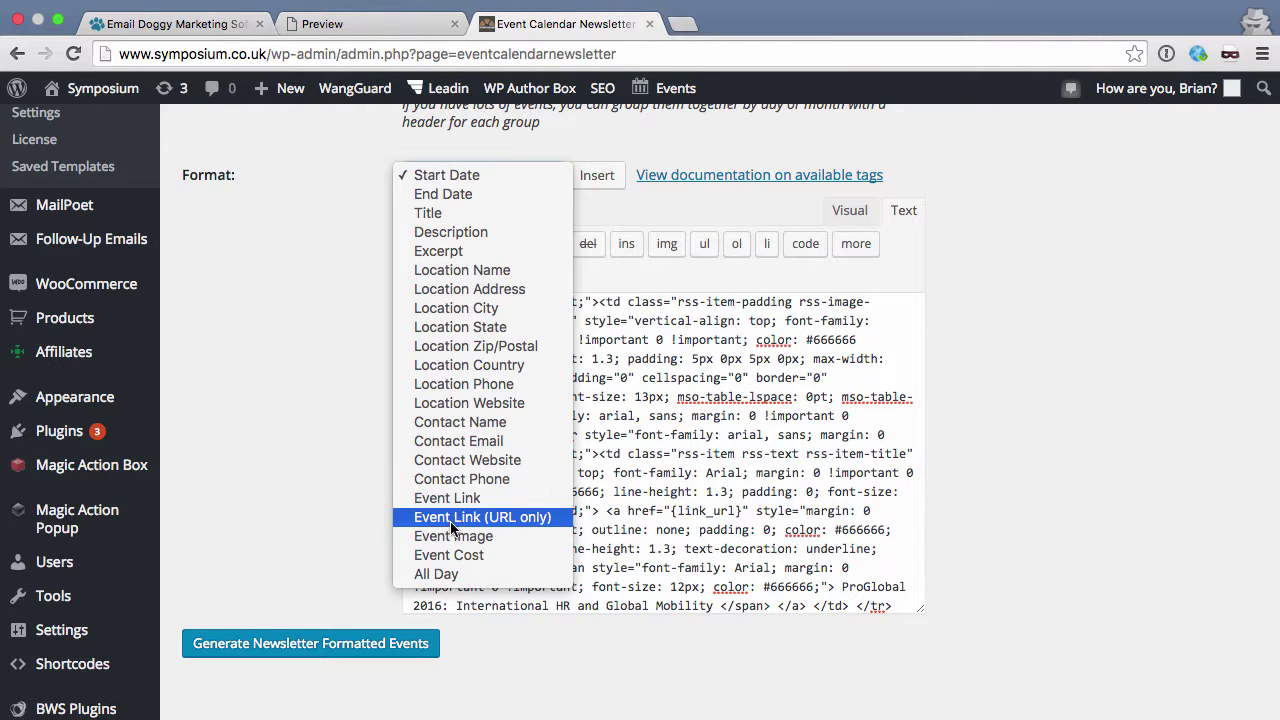
left_click(454, 516)
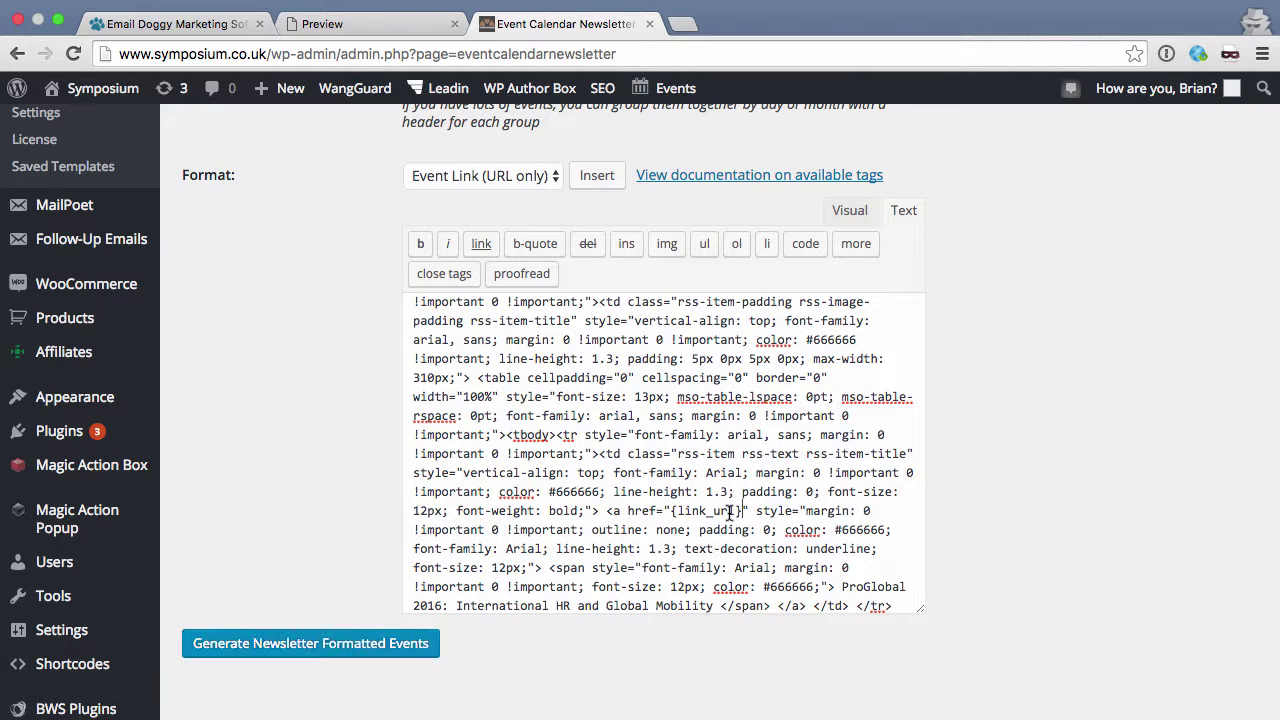
Step: Replace the fixed event title inside the link's span with the Title tag, {title}
scroll(726, 512, "down", 1)
scroll(730, 512, "down", 3)
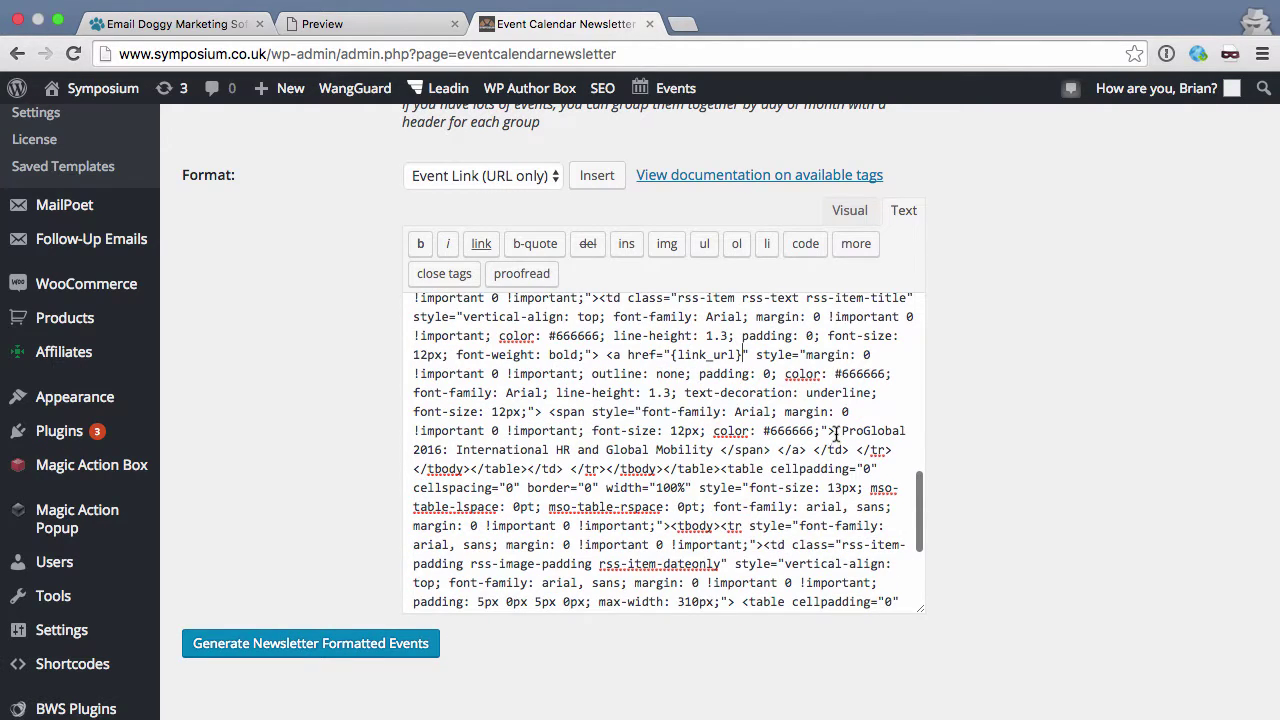
left_click_drag(836, 430, 718, 450)
left_click(512, 175)
scroll(485, 107, "up", 5)
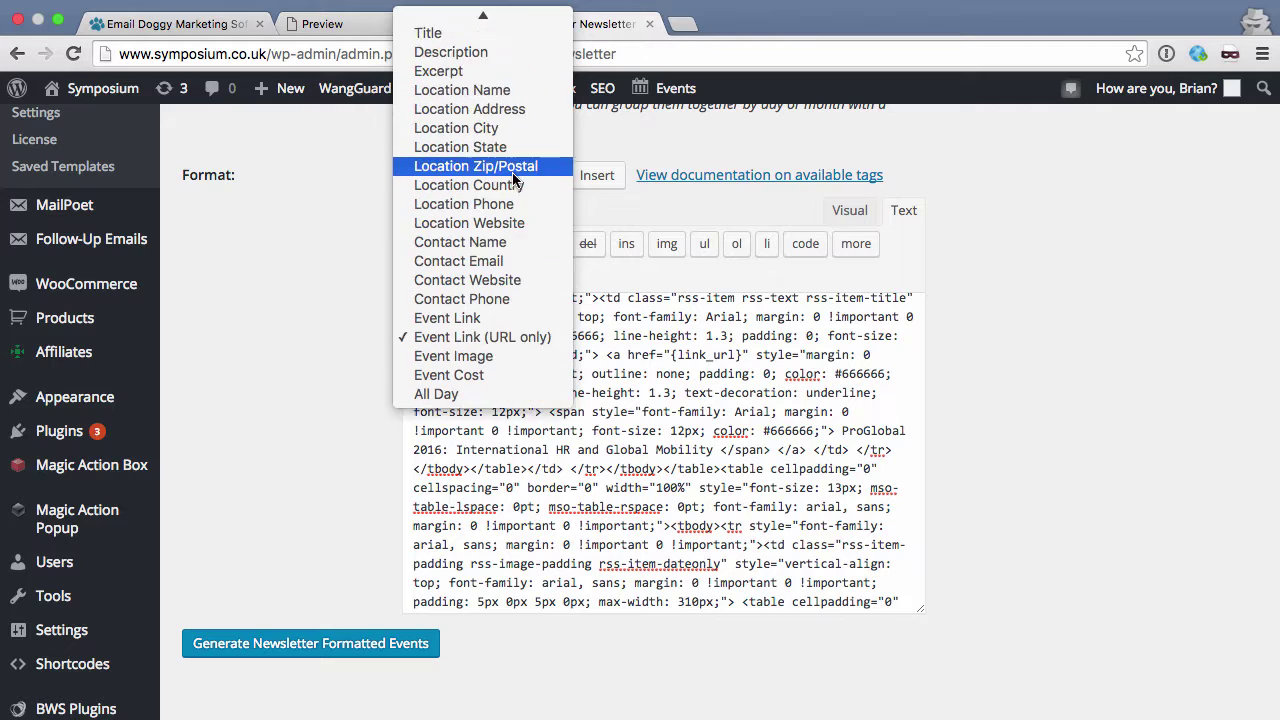
left_click(480, 60)
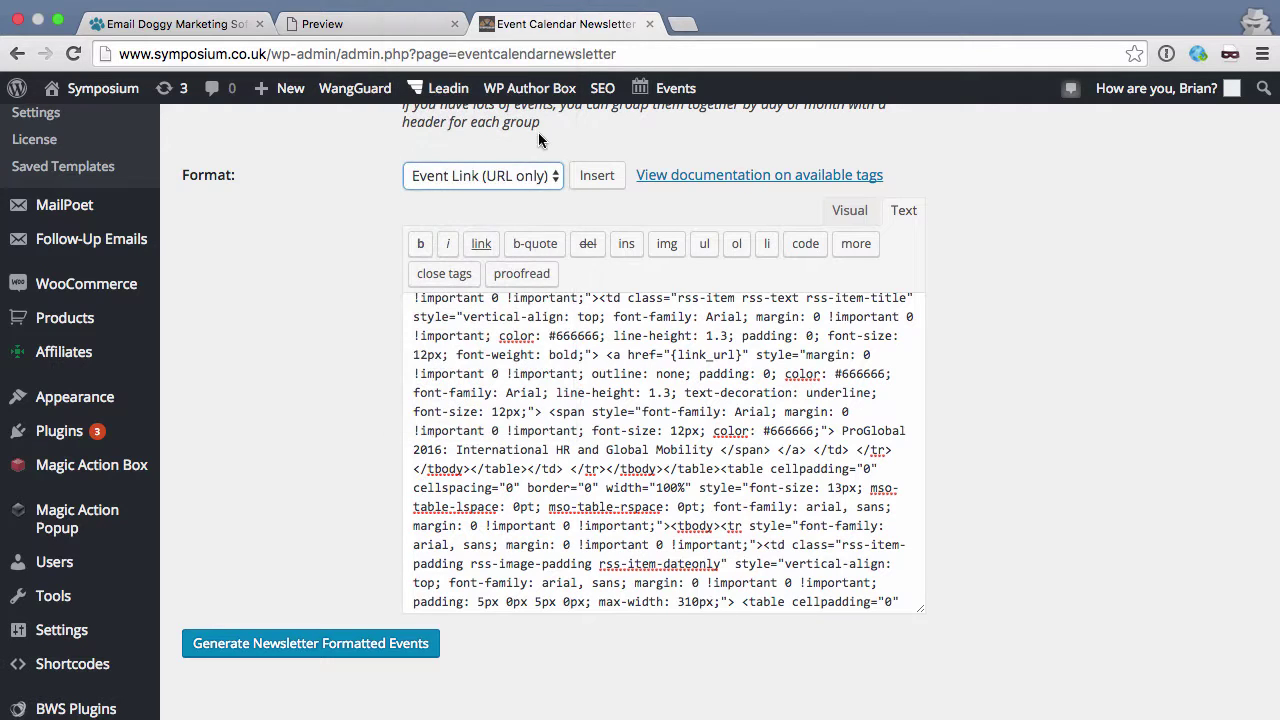
left_click(596, 180)
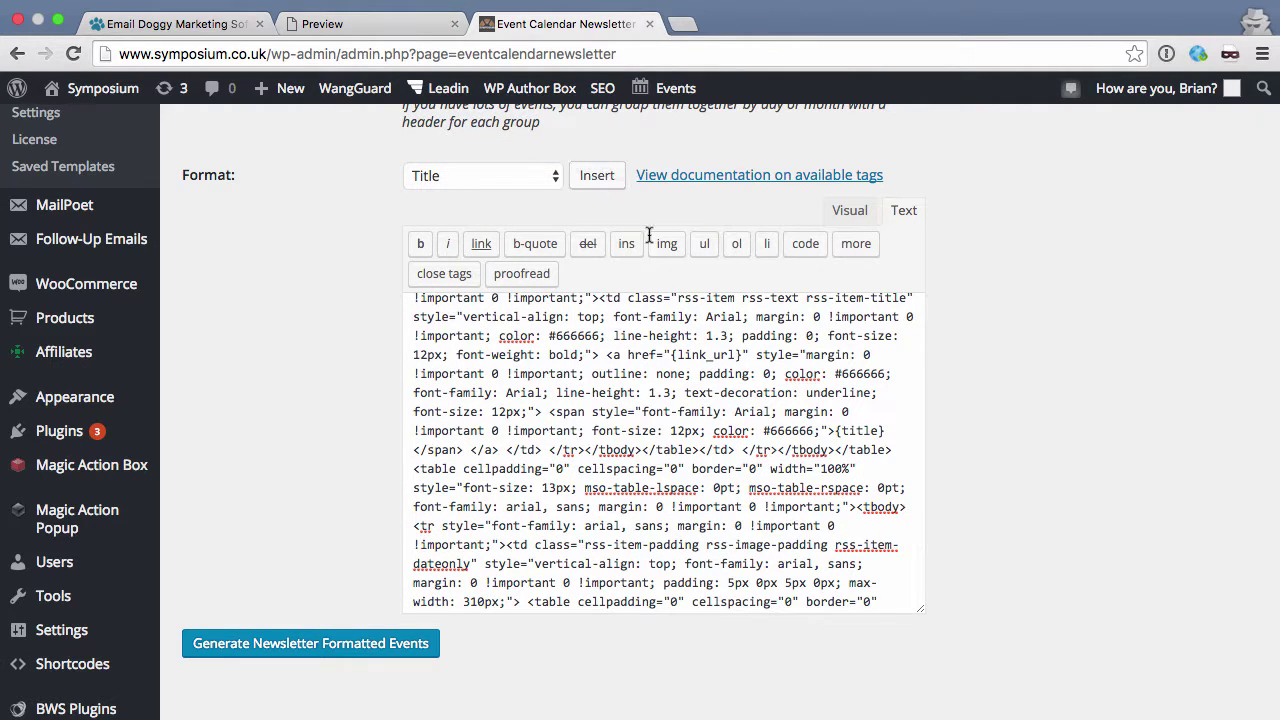
left_click_drag(836, 431, 886, 431)
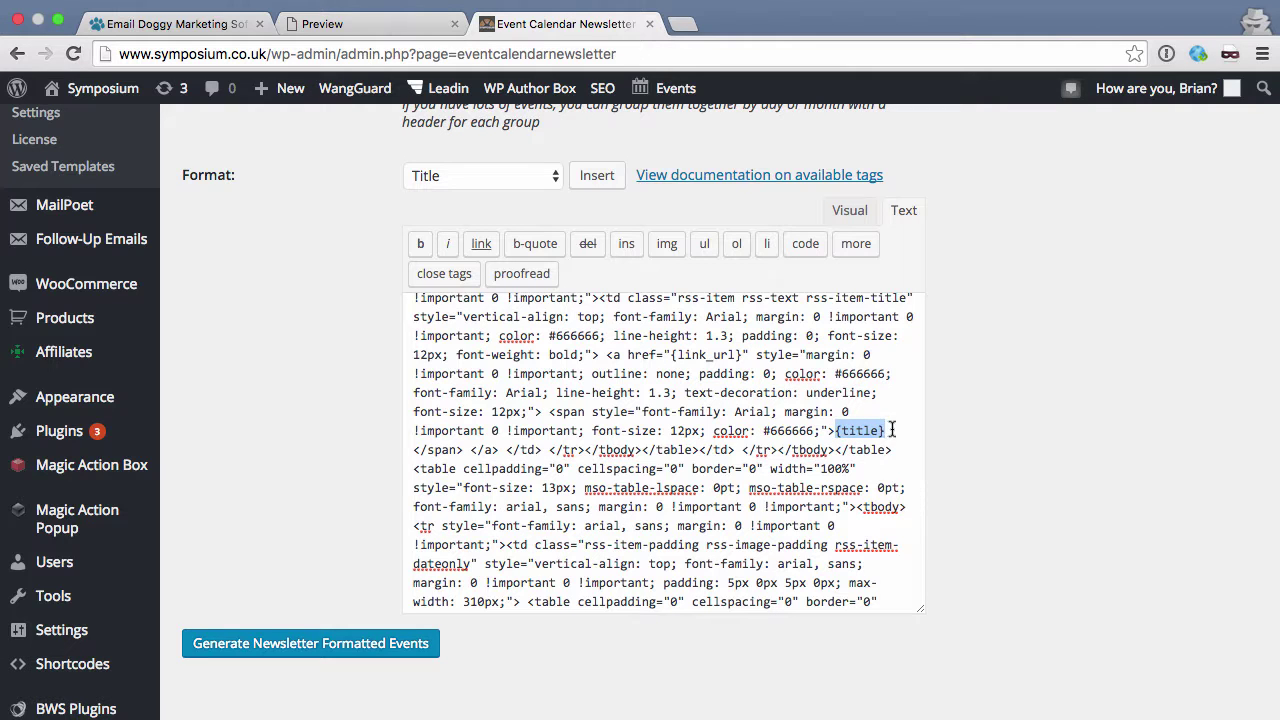
Step: Replace the fixed date 06/16/2016 in the last table cell with the Start Date tag, {start_date}
scroll(880, 440, "down", 1)
scroll(786, 468, "down", 6)
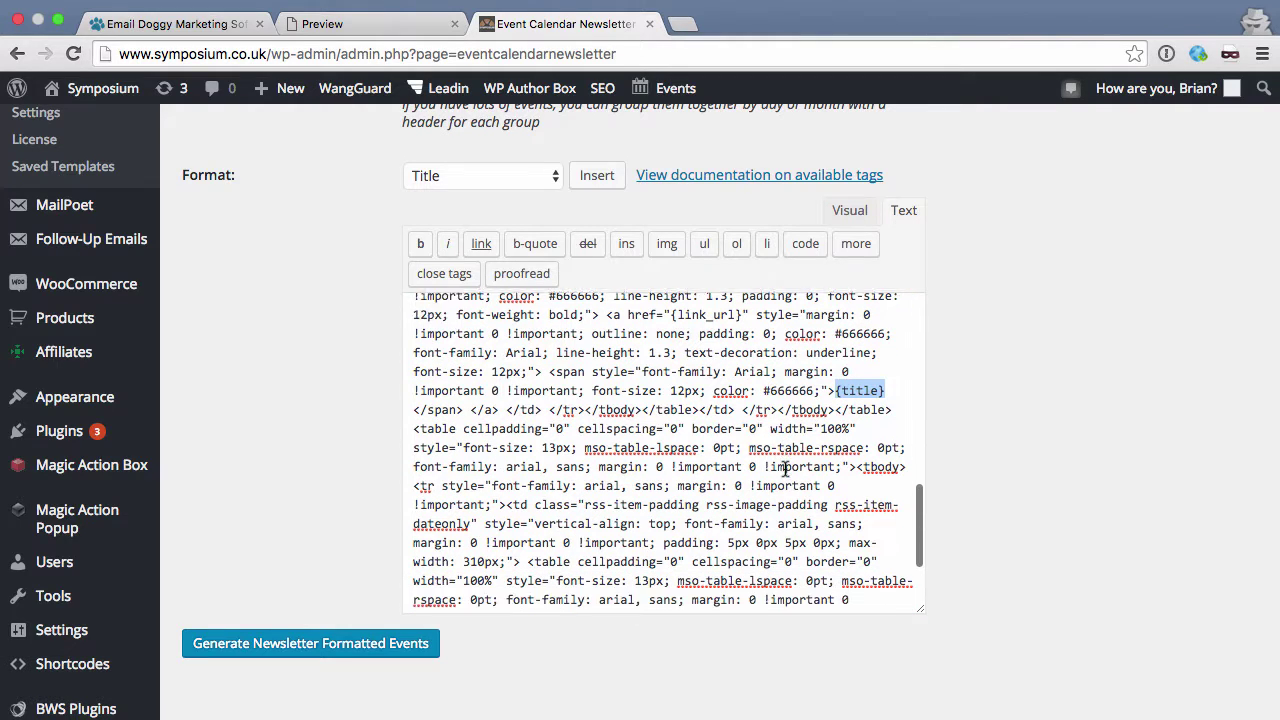
left_click_drag(835, 570, 920, 570)
left_click(517, 172)
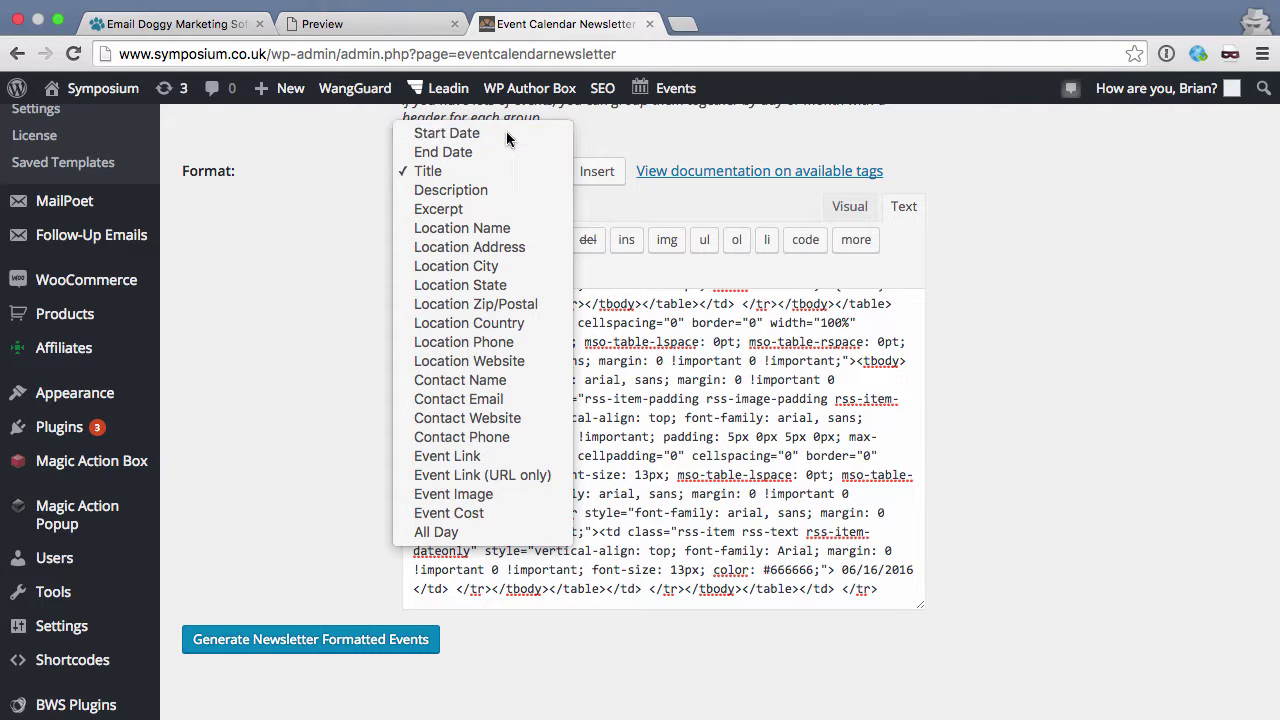
left_click(506, 133)
left_click(597, 171)
scroll(712, 502, "down", 1)
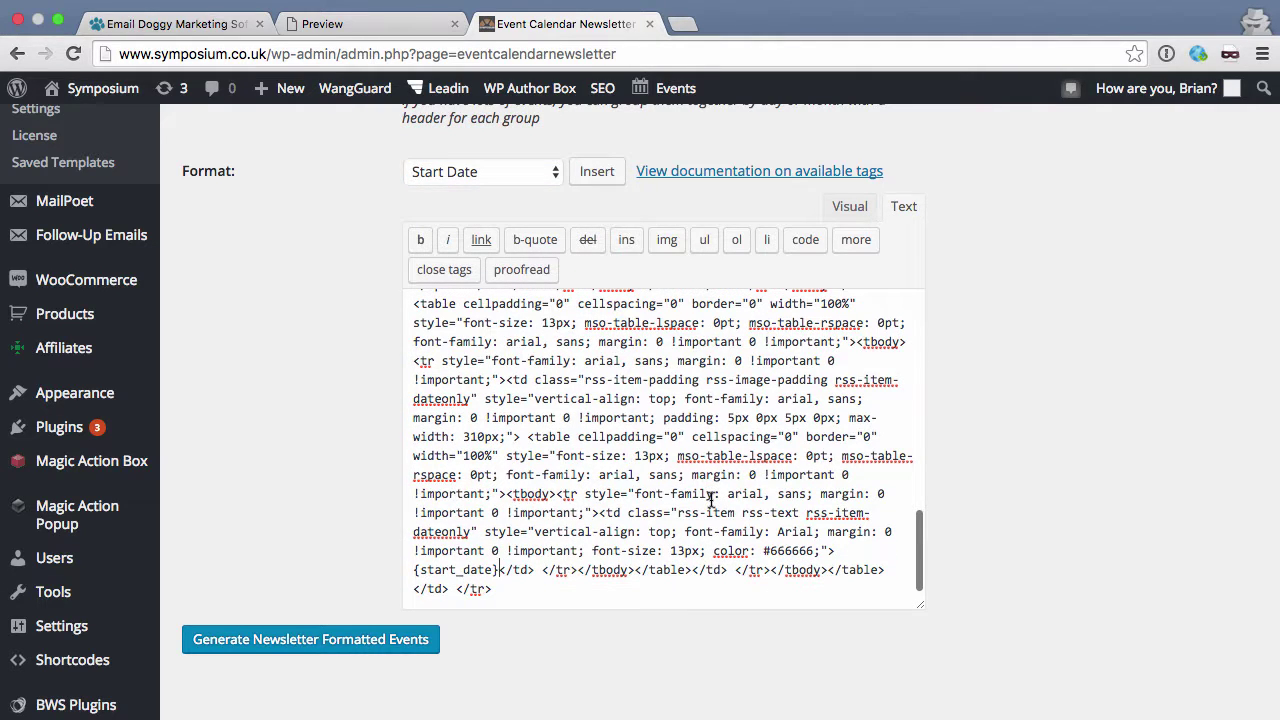
scroll(310, 563, "down", 1)
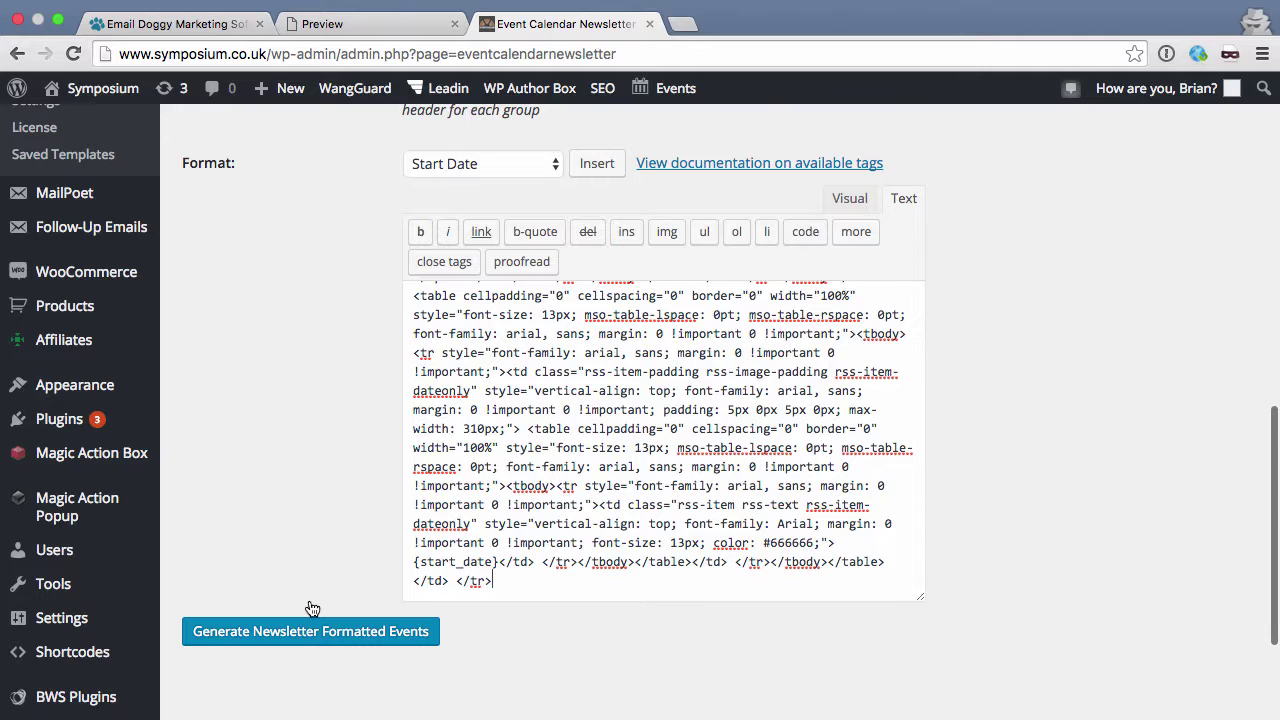
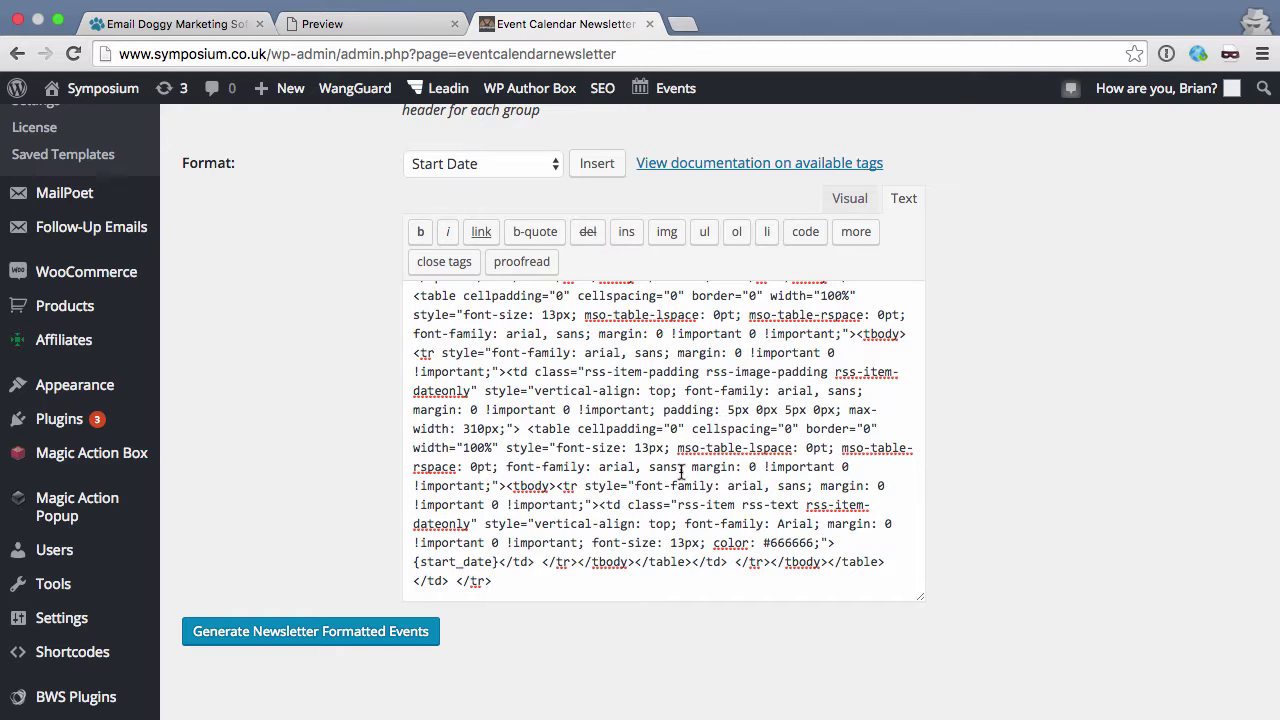
Step: Generate the newsletter formatted events and review both the rendered result and its HTML
left_click(370, 637)
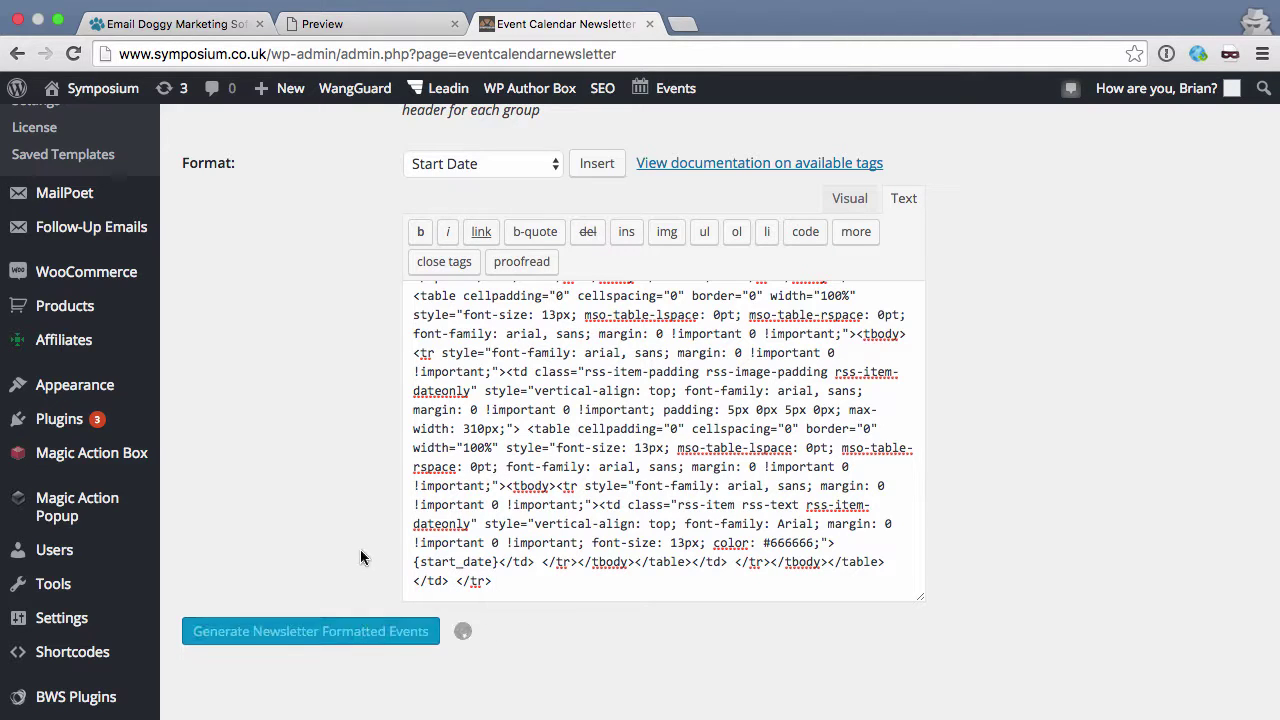
scroll(362, 503, "down", 3)
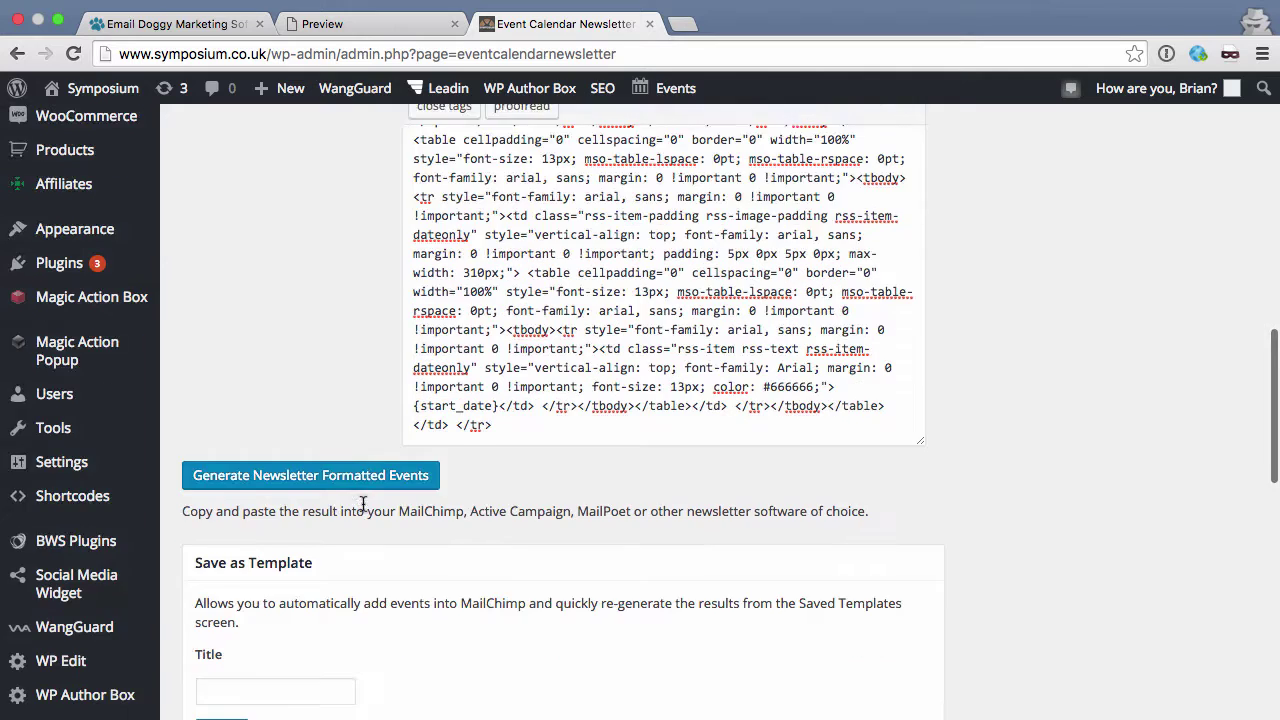
scroll(362, 503, "down", 10)
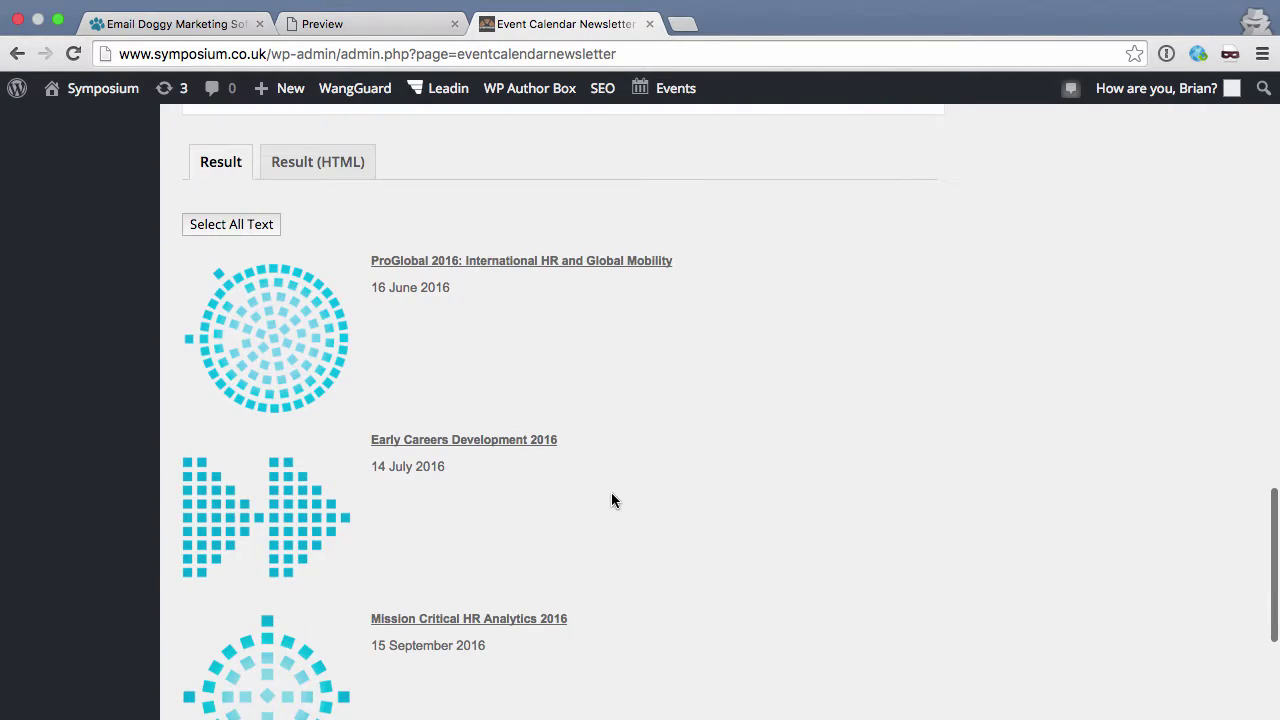
scroll(611, 492, "up", 2)
left_click(338, 228)
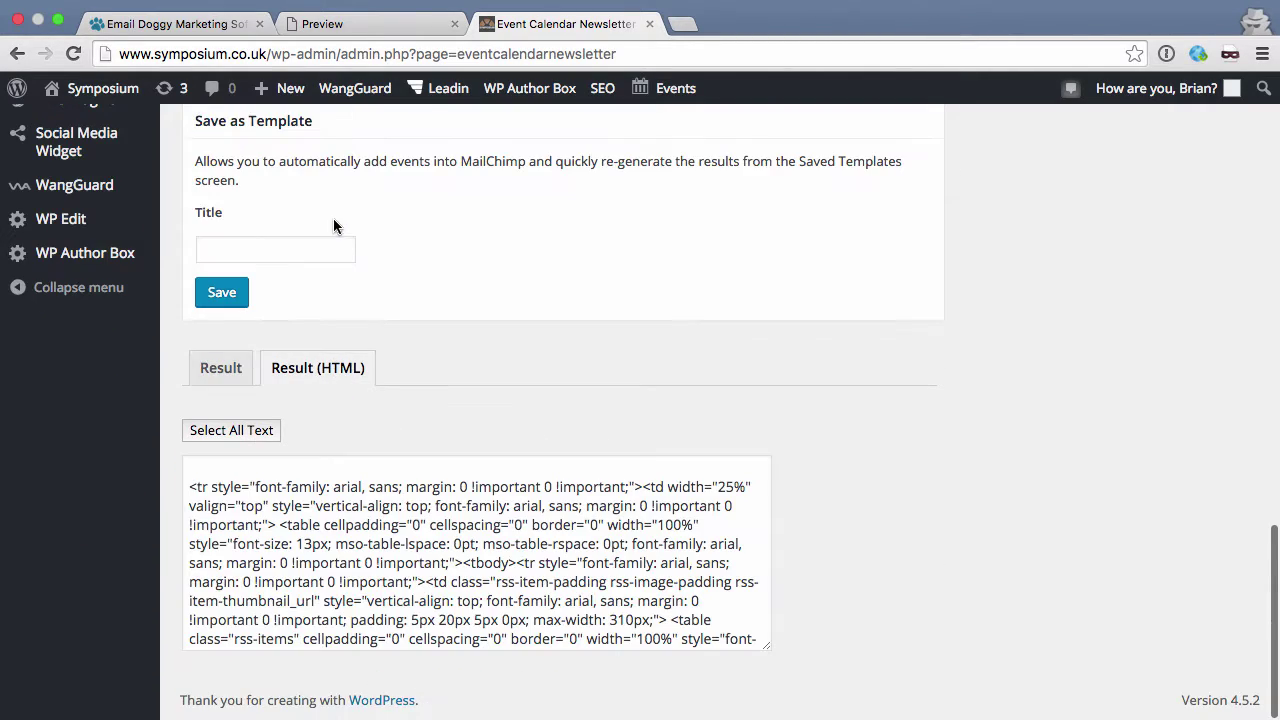
scroll(613, 505, "down", 3)
scroll(613, 505, "down", 5)
Step: Save the format as a template titled "HR Conference Events Active Campaign"
scroll(700, 395, "up", 3)
left_click(318, 401)
type("HR Conference Events Active Campaign")
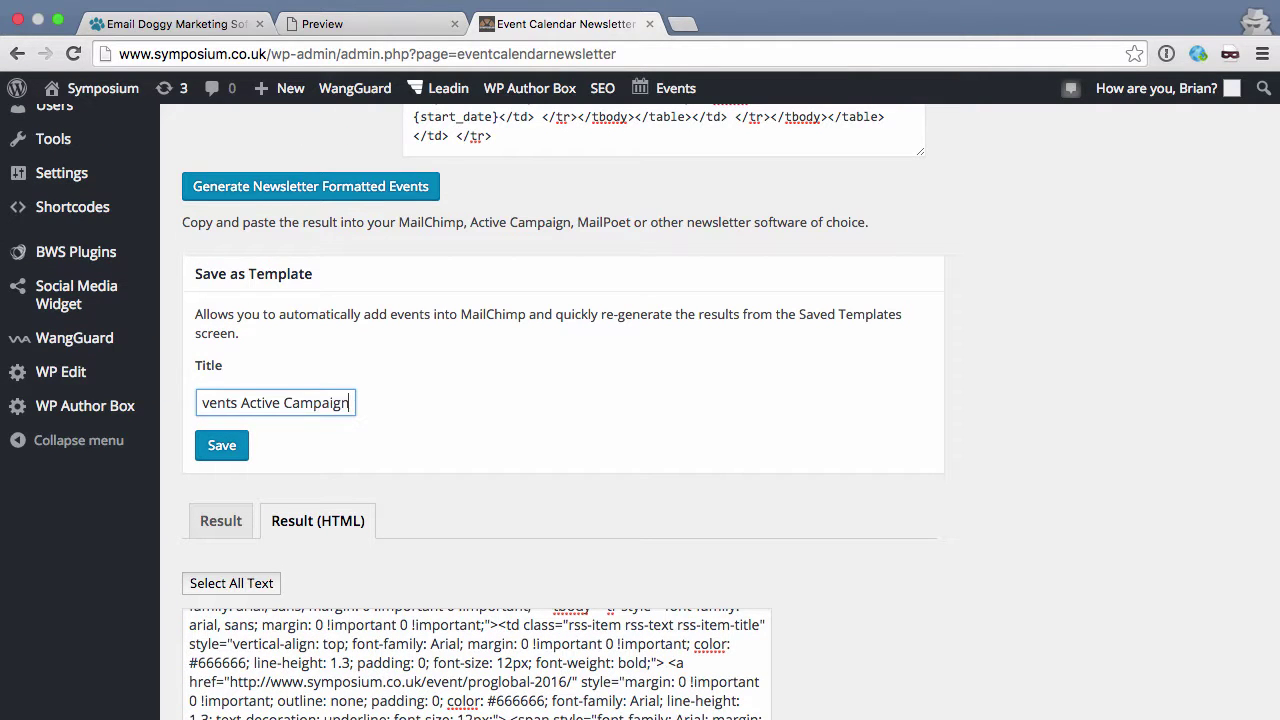
left_click(233, 447)
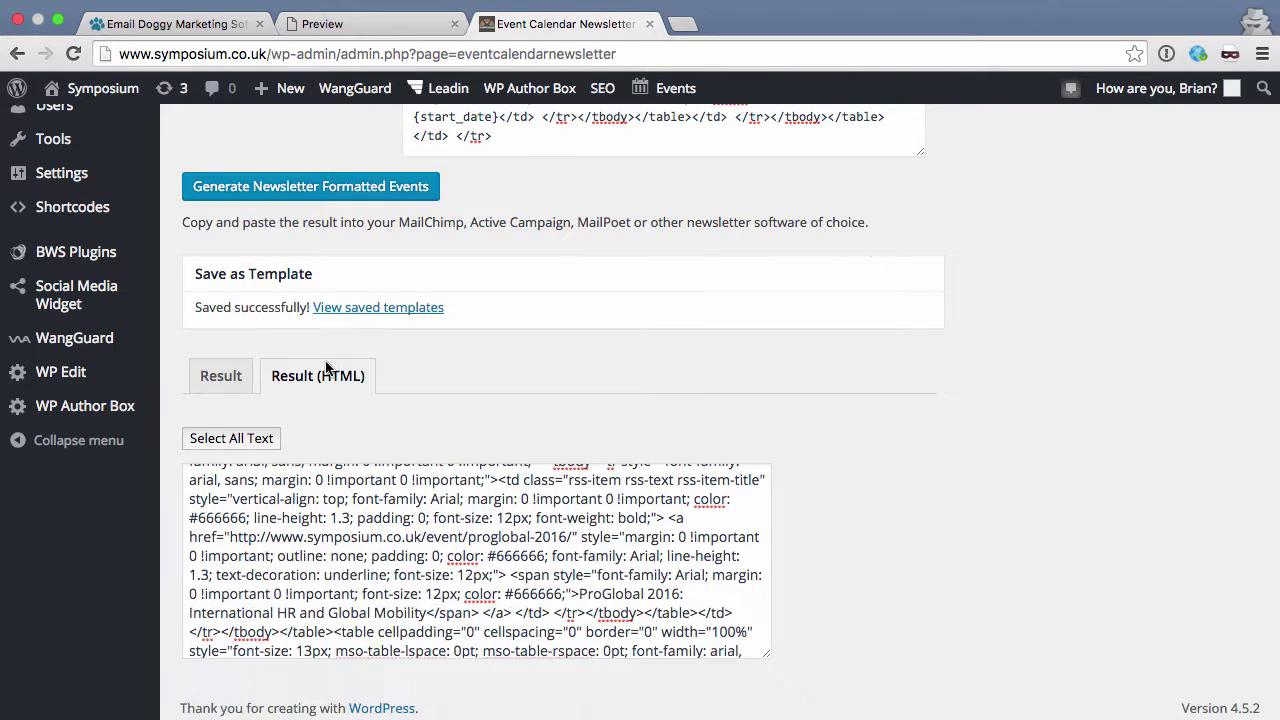
Step: Copy the feed URL of the HR Conference Events Active Campaign template from the saved templates and switch to the ActiveCampaign campaign designer
left_click(357, 309)
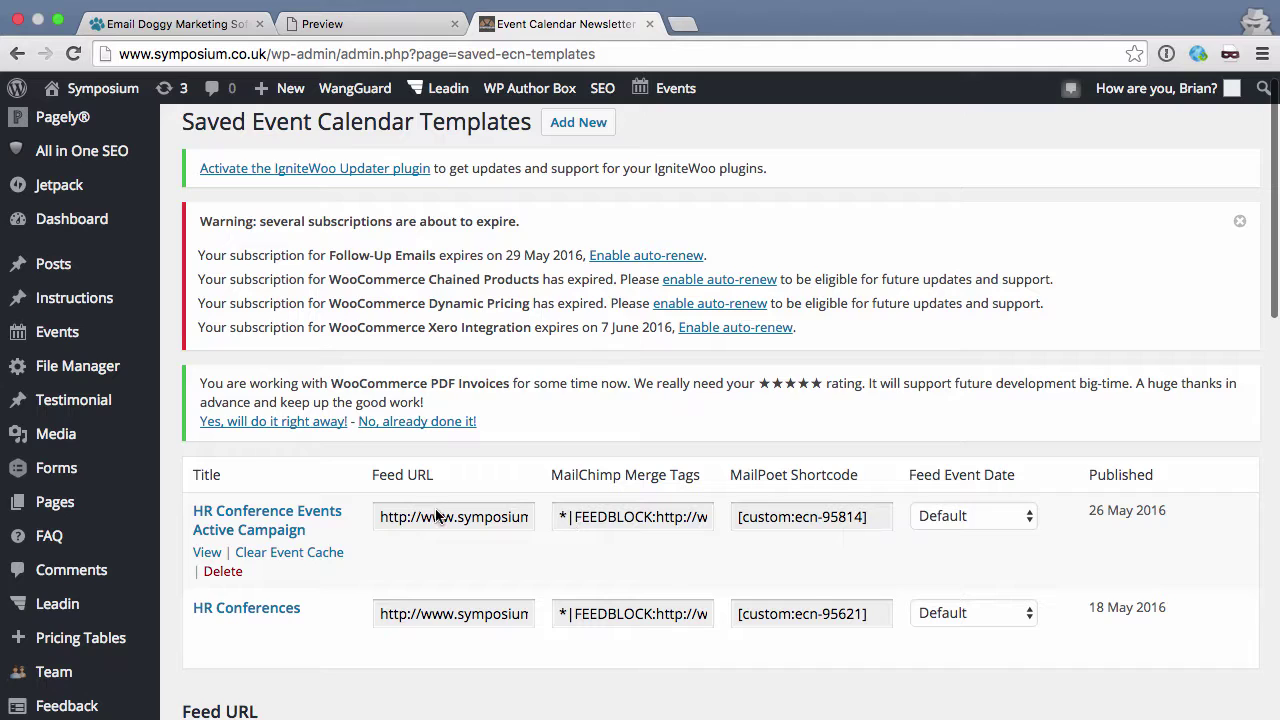
left_click(446, 519)
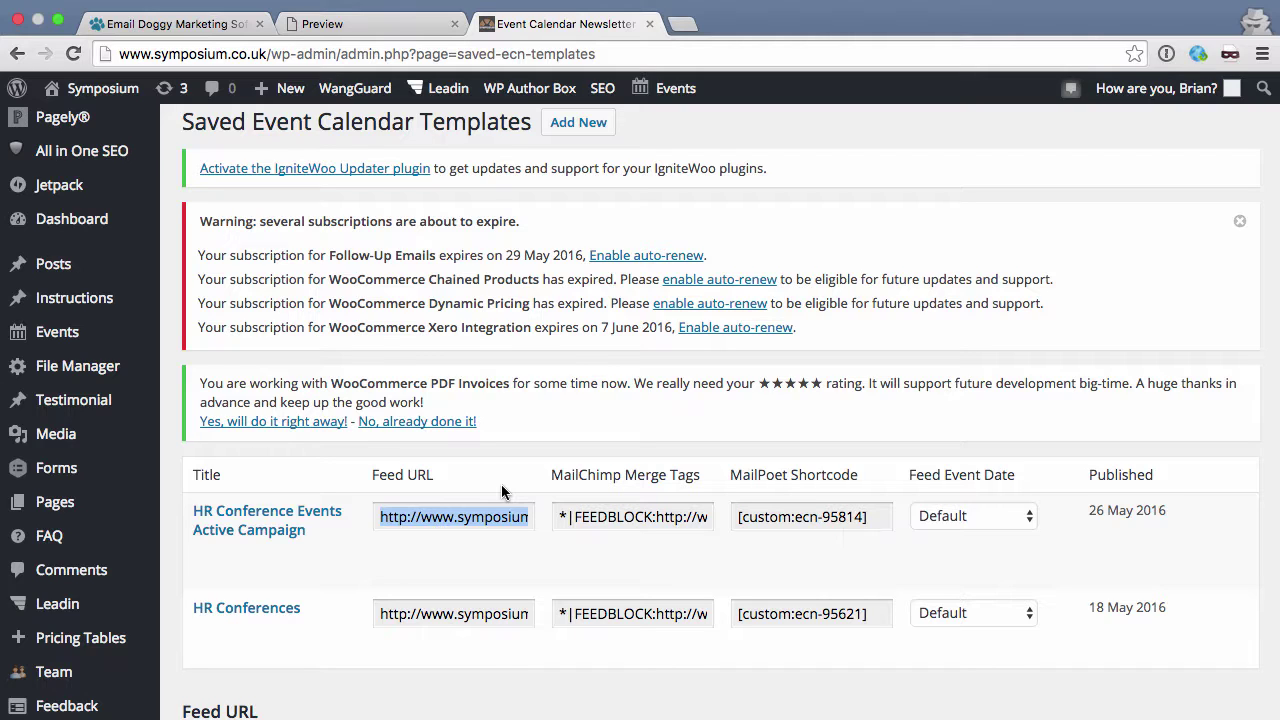
left_click(186, 30)
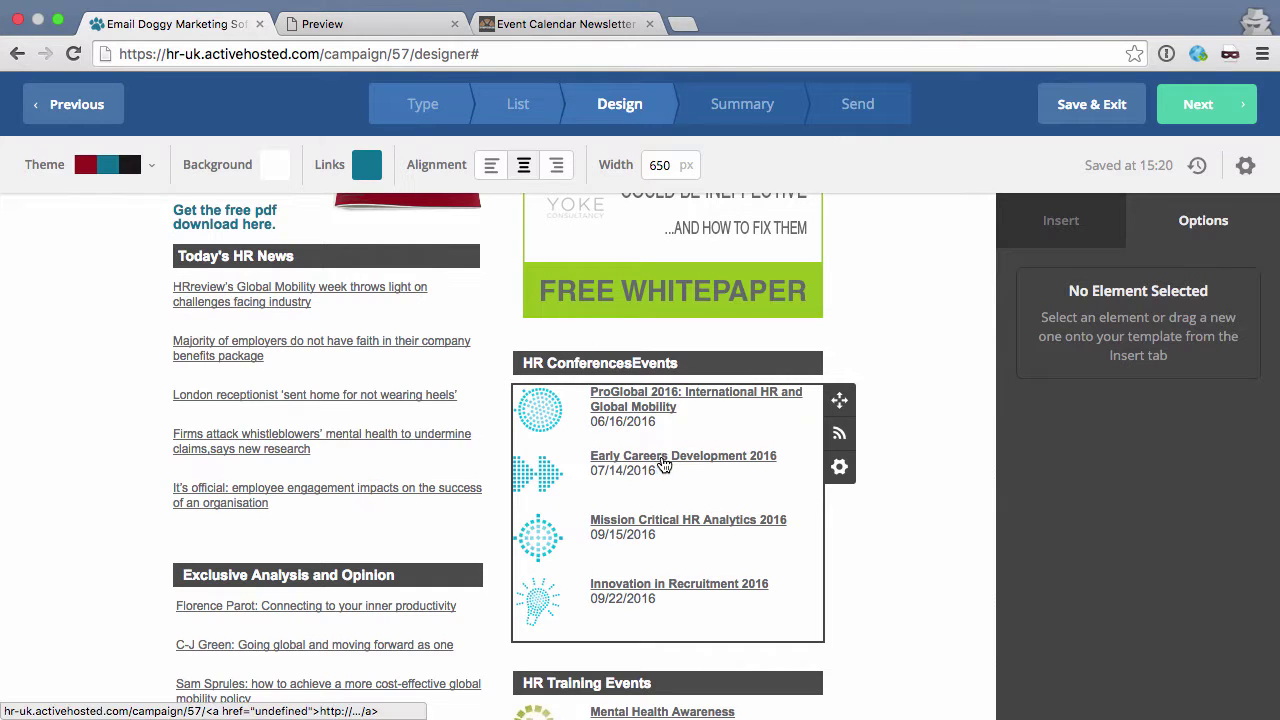
left_click(839, 433)
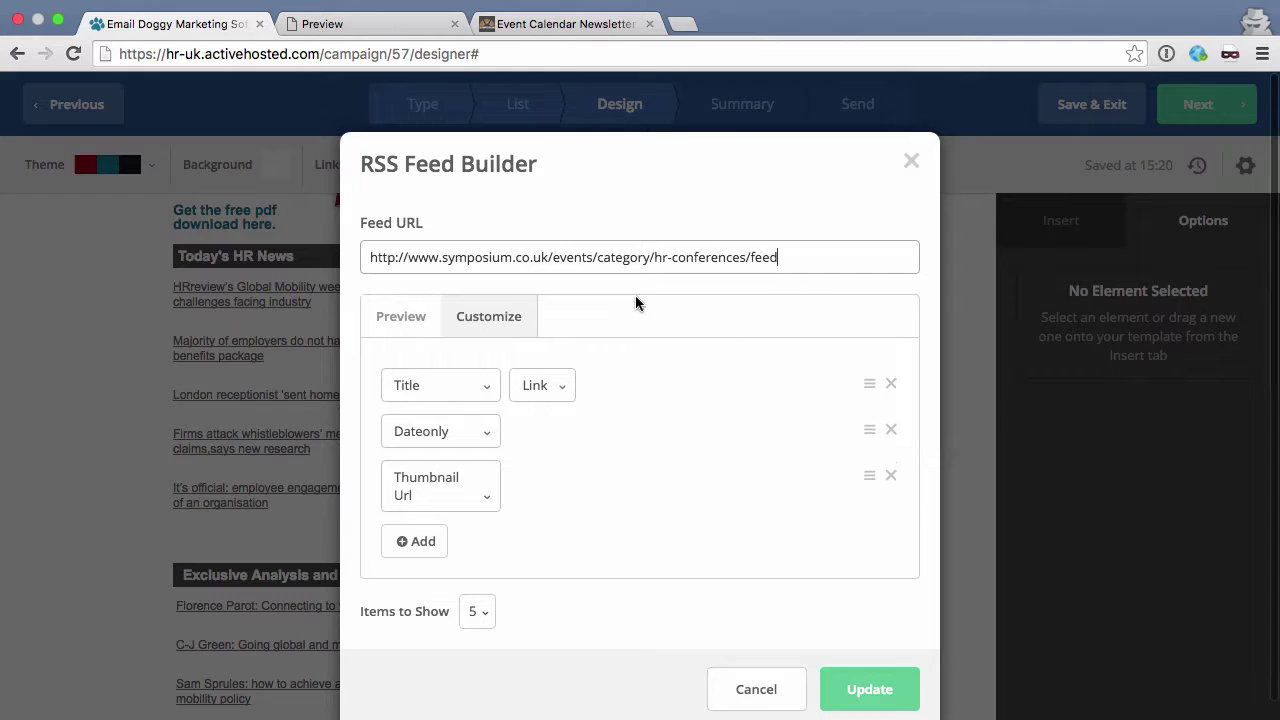
left_click_drag(806, 257, 423, 234)
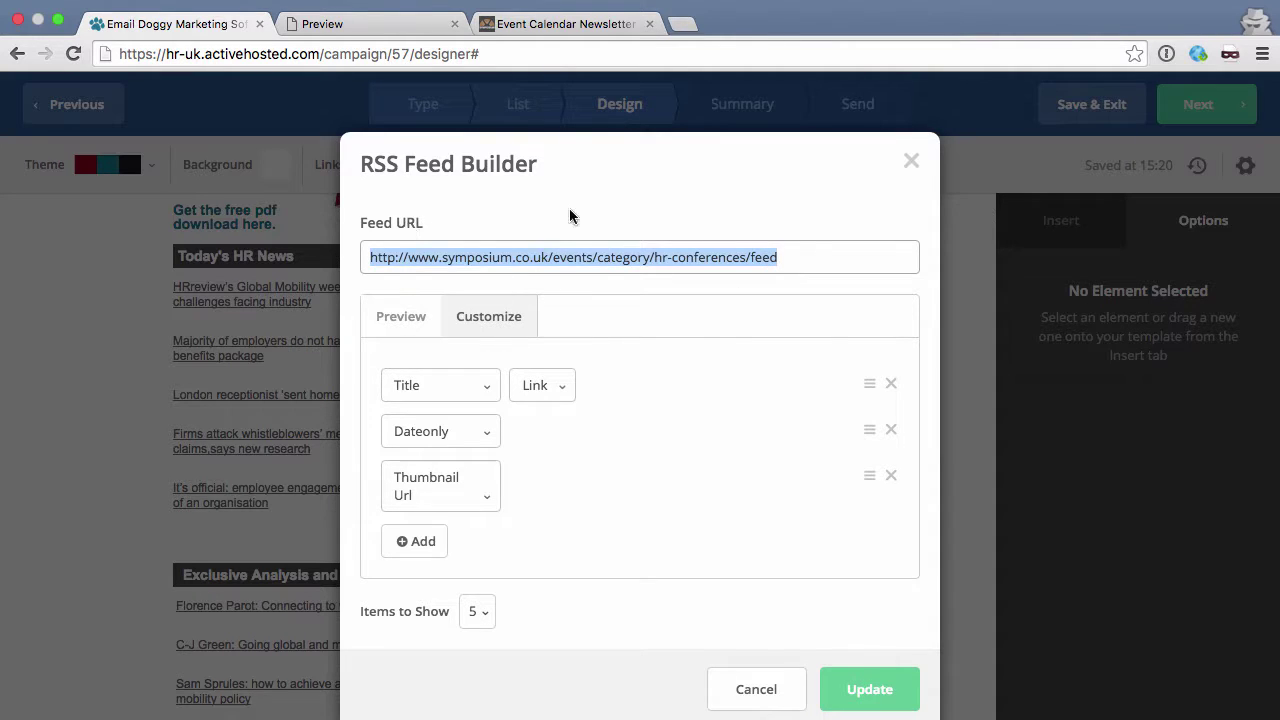
type("http://www.symposium.co.uk/ecn/hr-conference-events-active-campaign/")
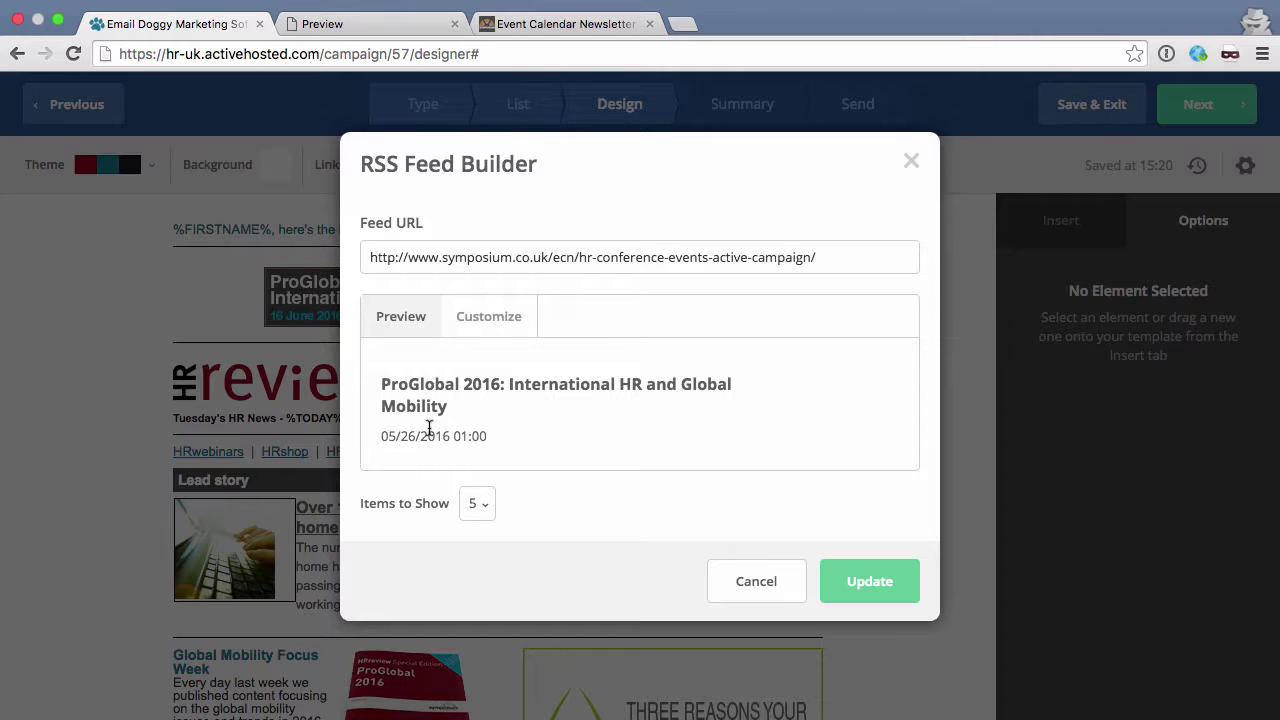
Step: Customize the RSS feed block to show only the Content Encoded field by removing Title and replacing Date, and update the block
left_click(497, 317)
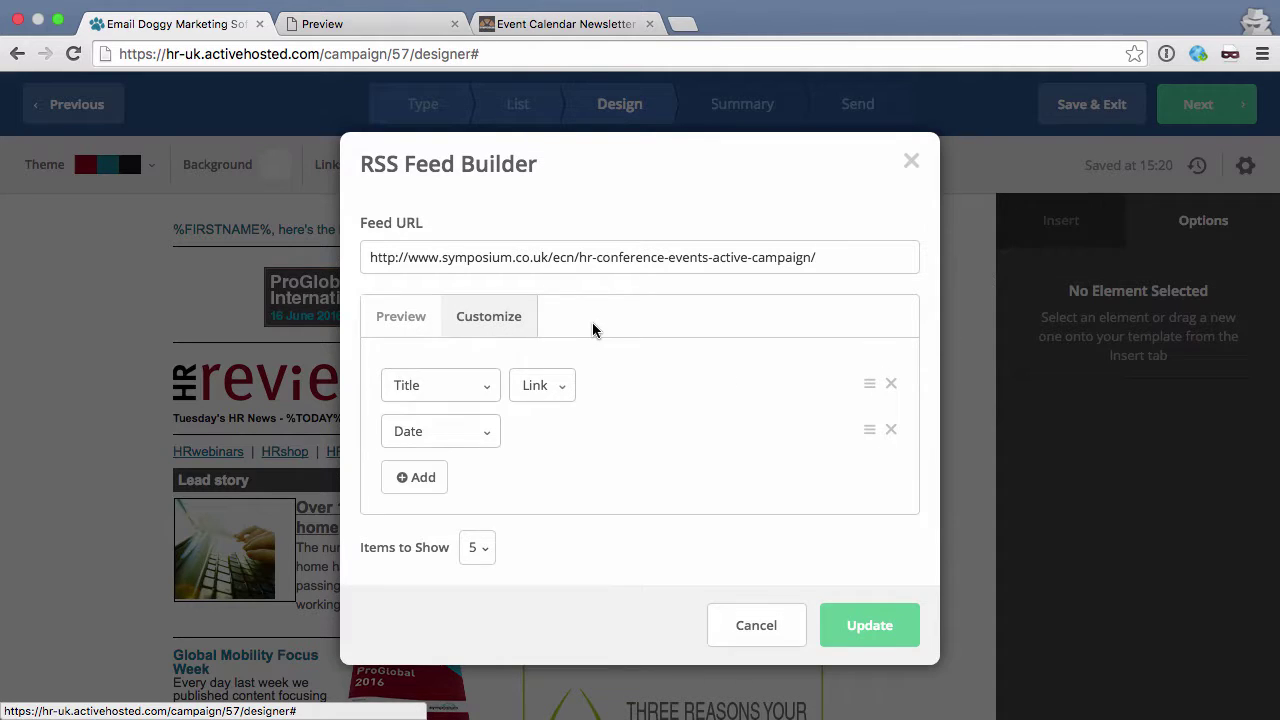
left_click(890, 388)
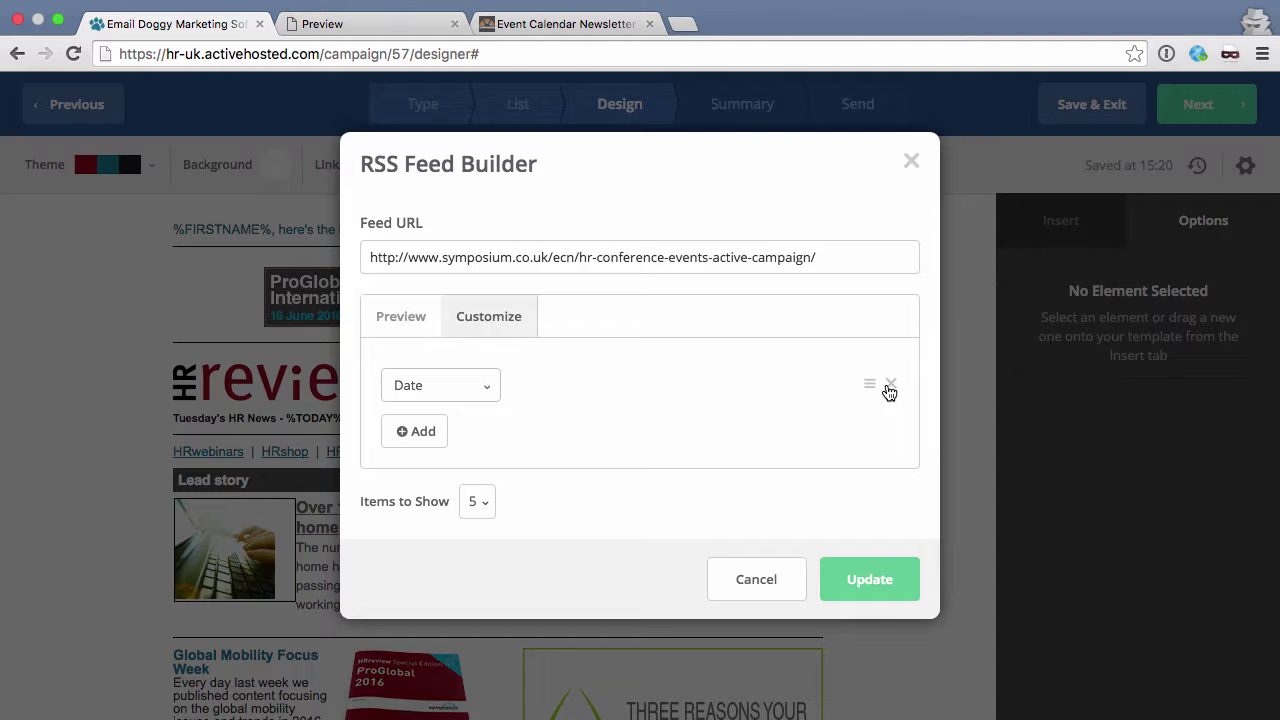
left_click(453, 386)
scroll(443, 517, "down", 5)
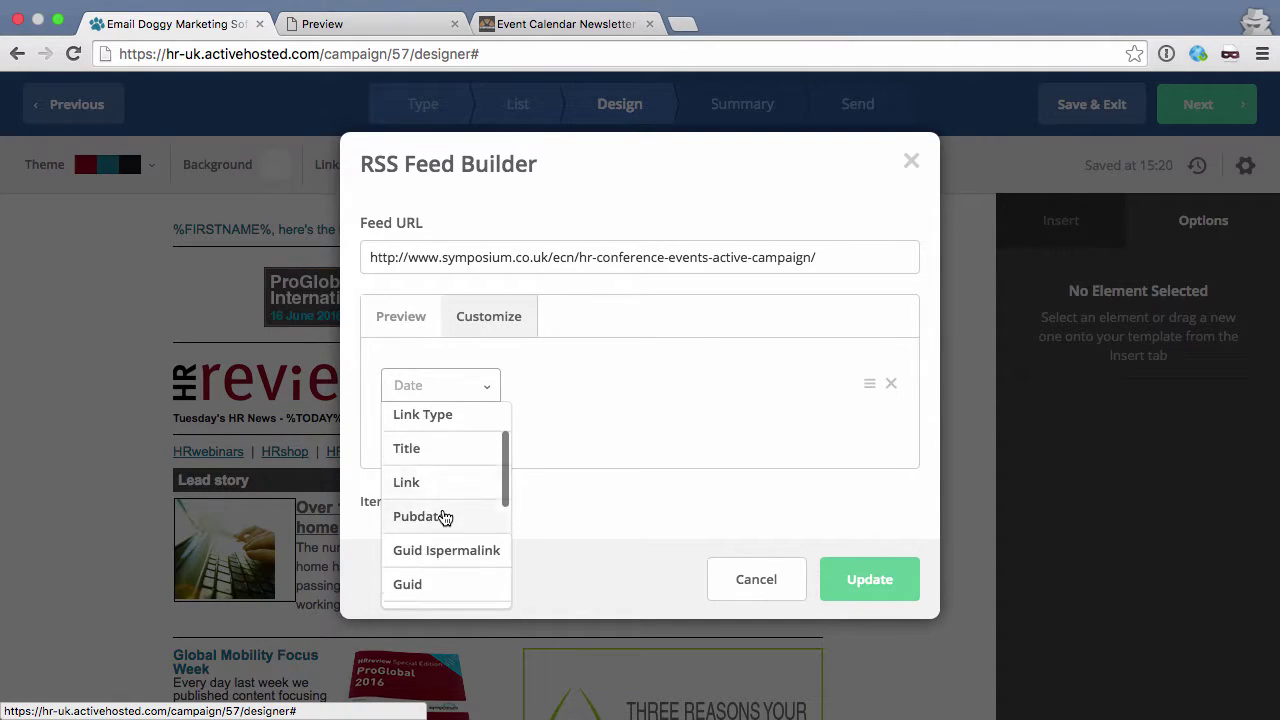
scroll(443, 517, "down", 1)
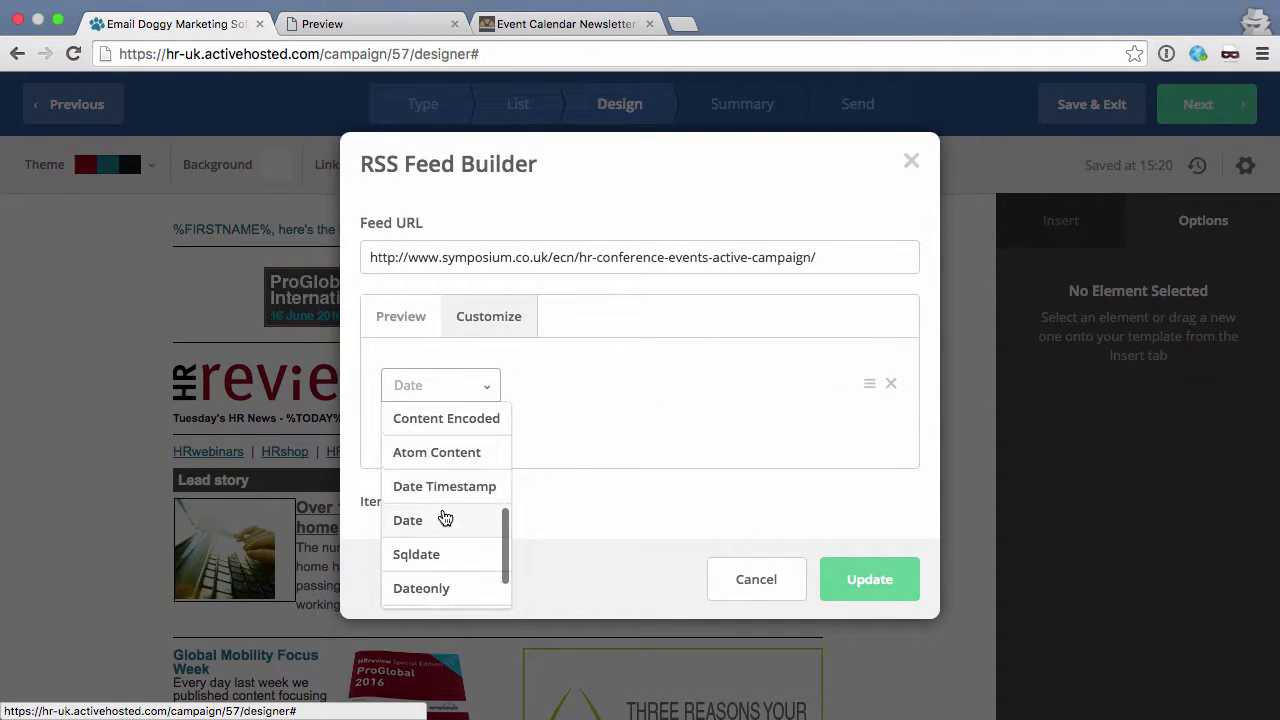
left_click(449, 427)
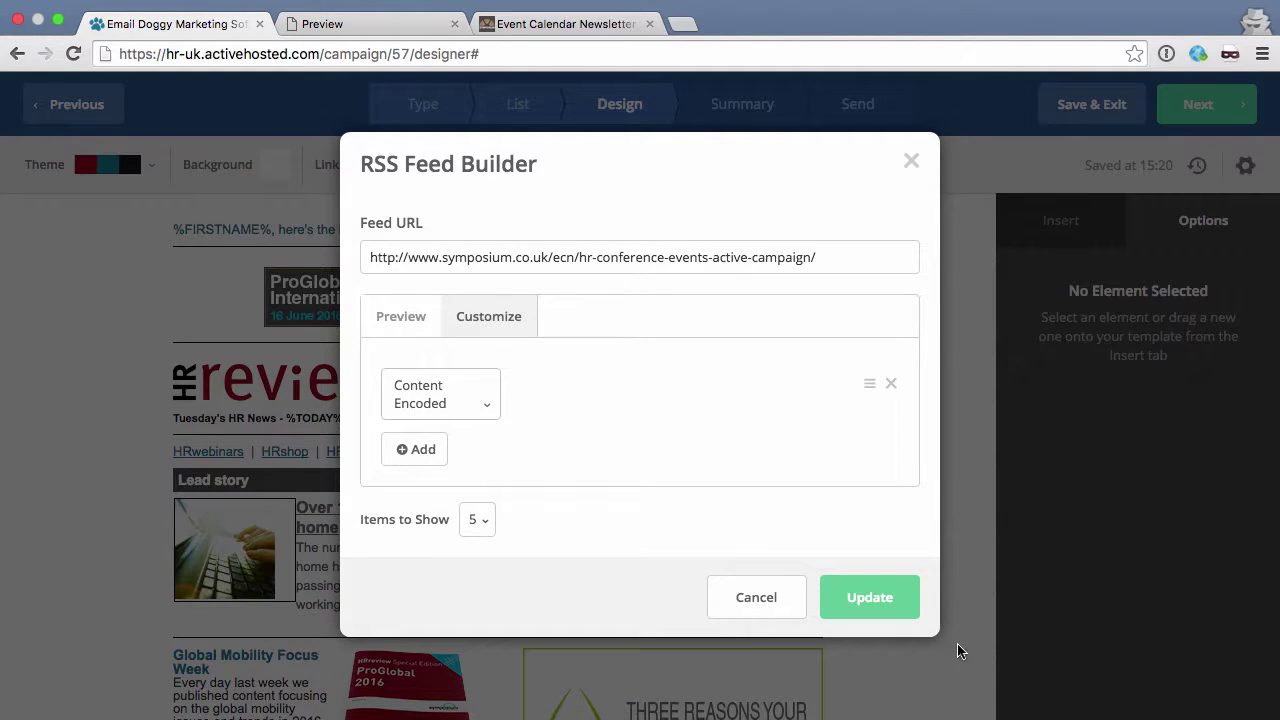
left_click(869, 598)
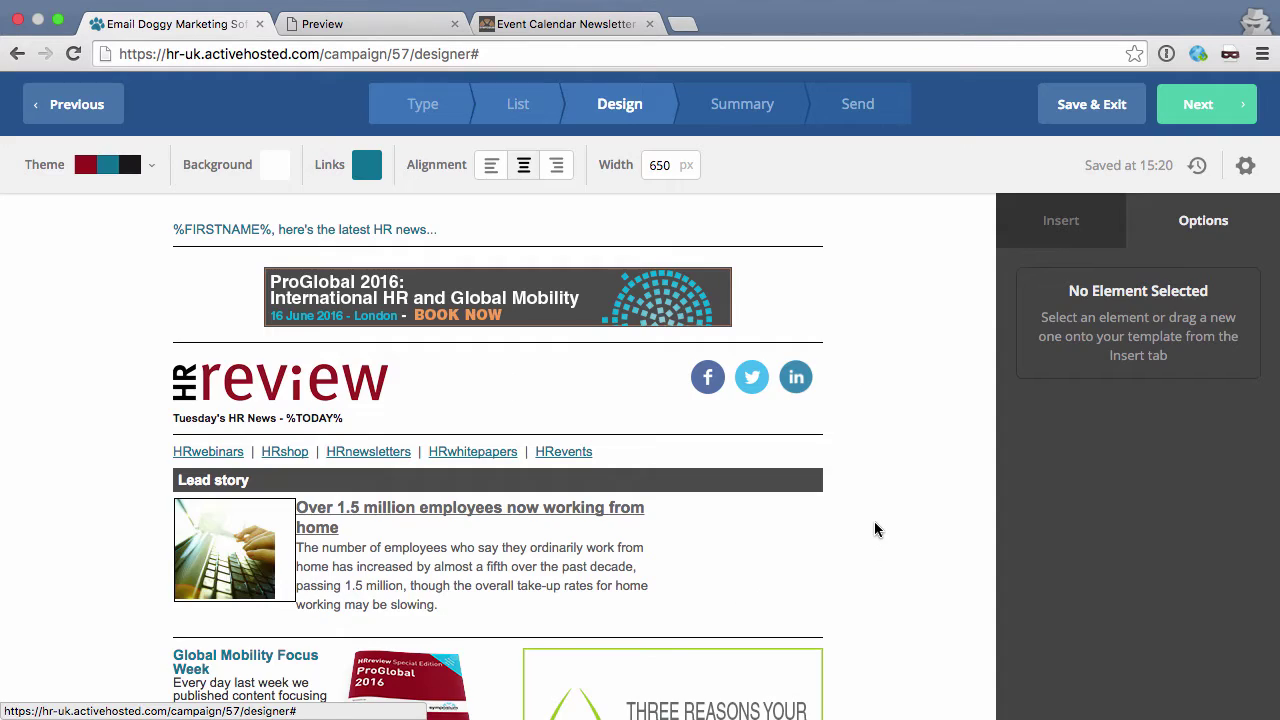
Step: Check the HR Conferences events block in the email design and in the campaign's desktop preview
scroll(873, 517, "down", 5)
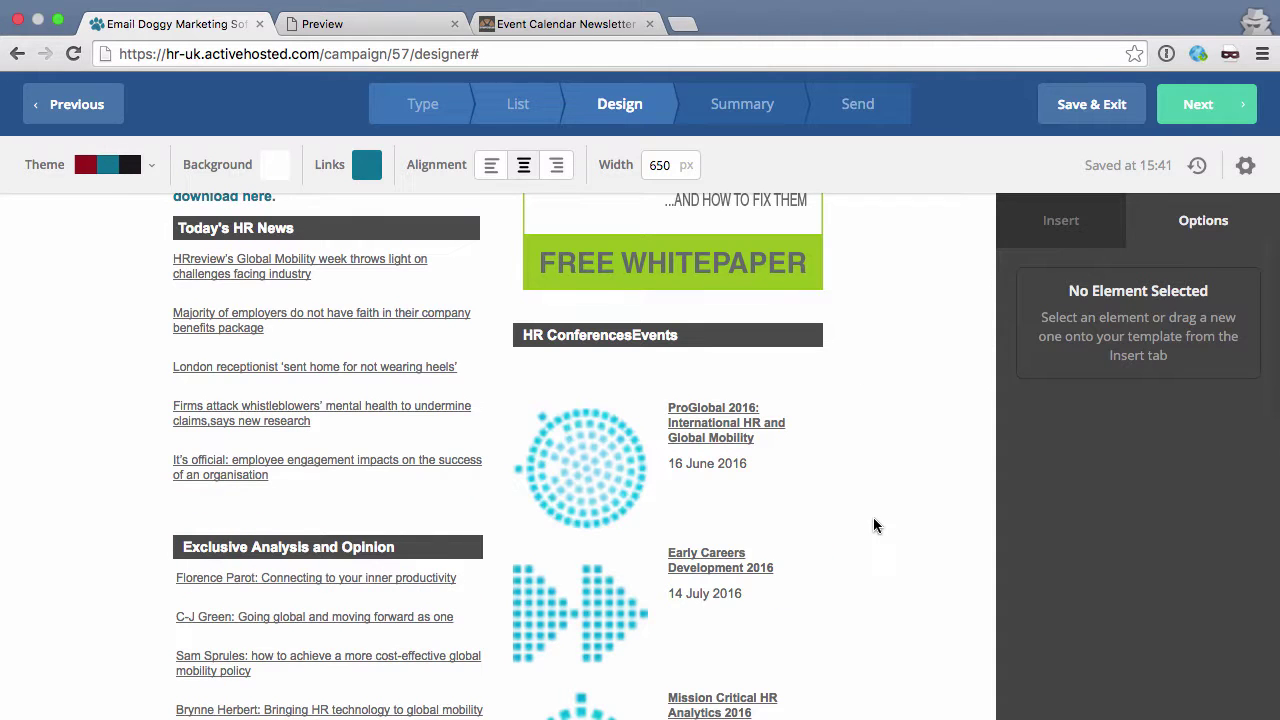
scroll(873, 526, "down", 1)
mouse_move(827, 463)
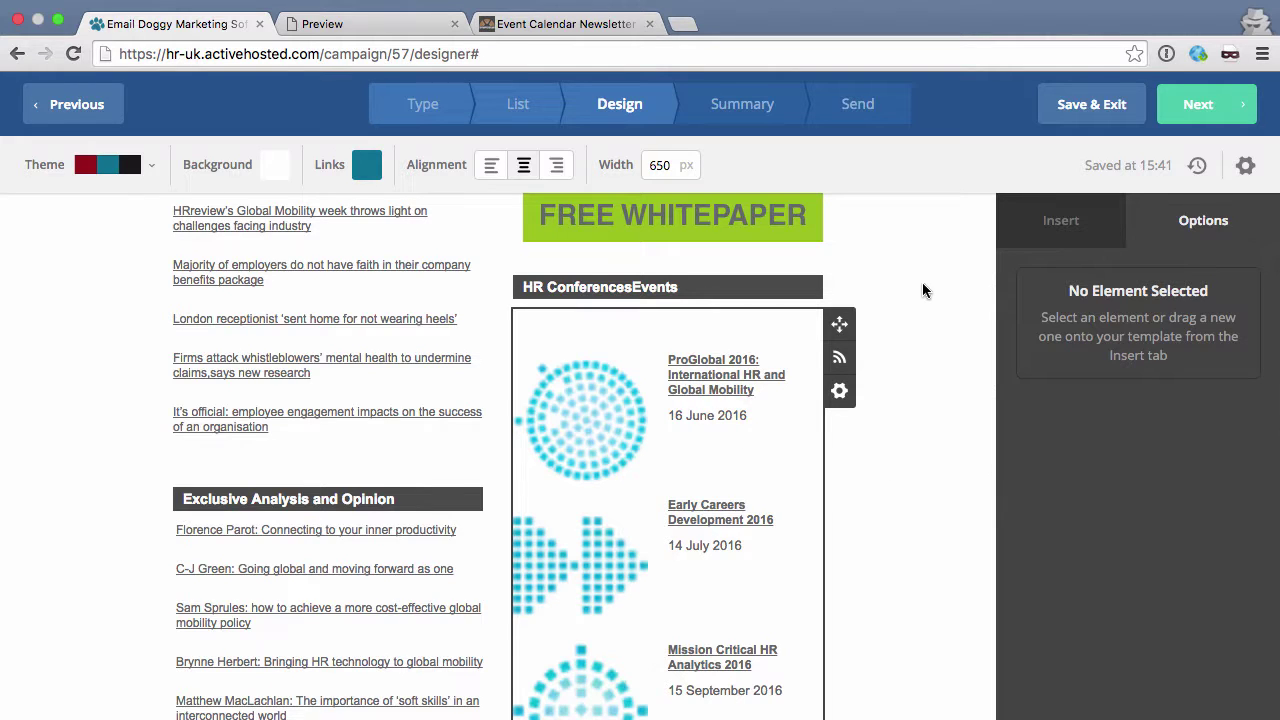
left_click(1245, 167)
scroll(858, 456, "down", 3)
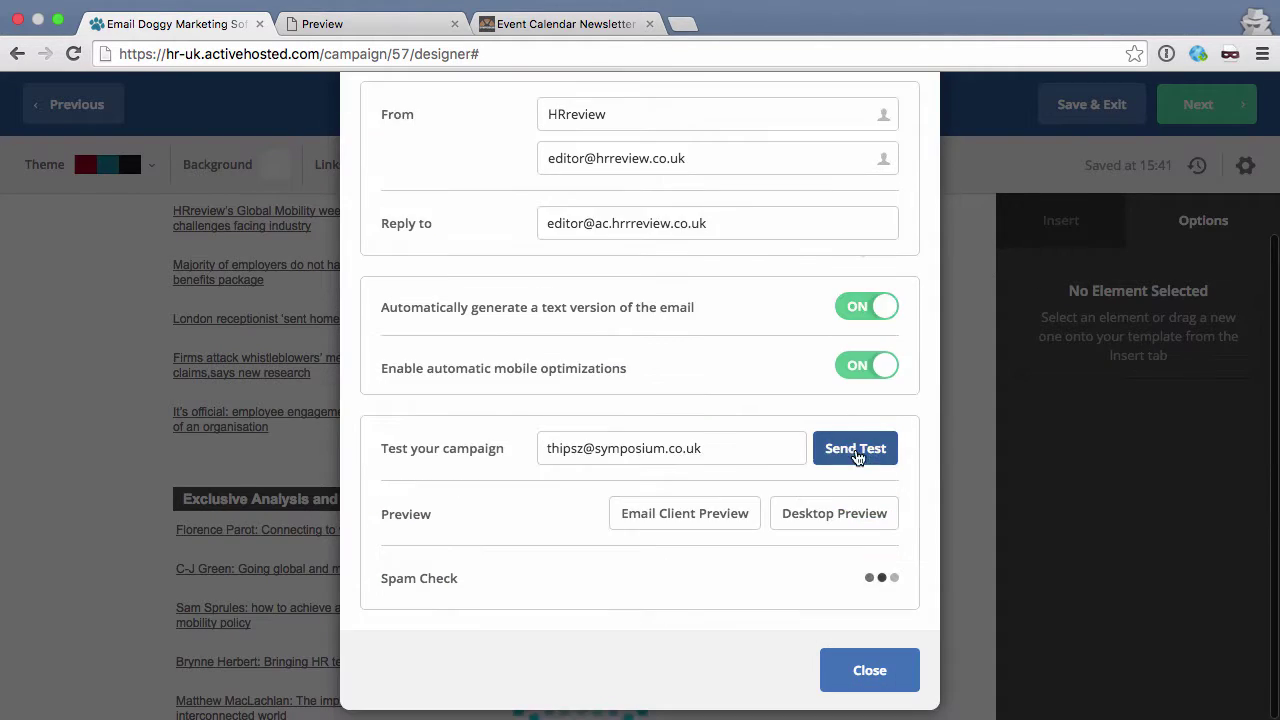
left_click(836, 515)
scroll(798, 382, "down", 3)
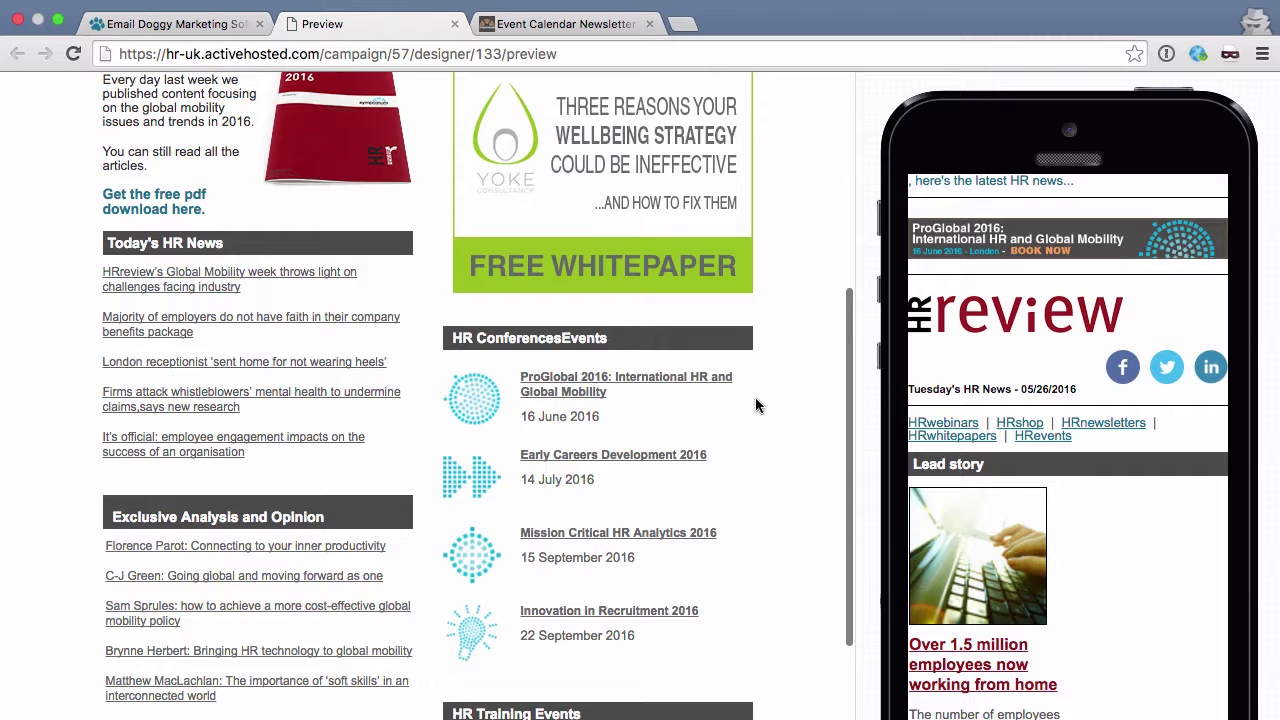
Step: Switch to the saved event templates, open HR Conference Events Active Campaign for editing, and enlarge its format editor
left_click(590, 31)
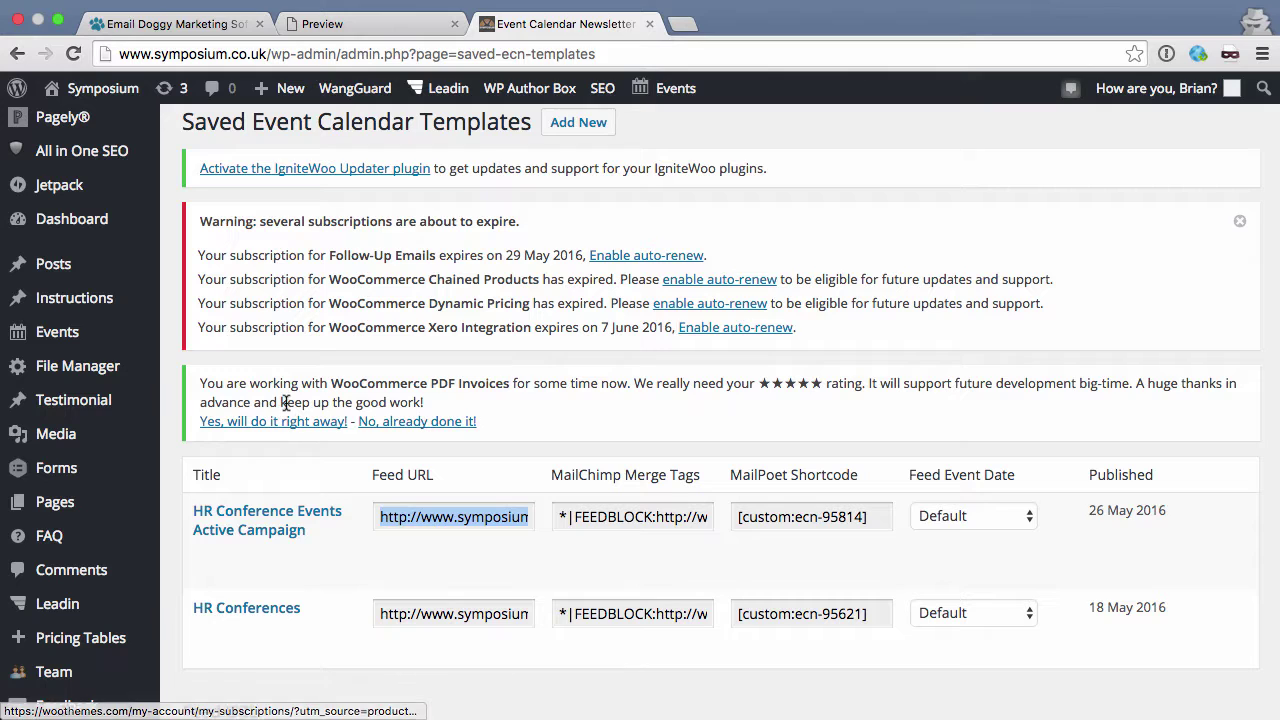
left_click(207, 553)
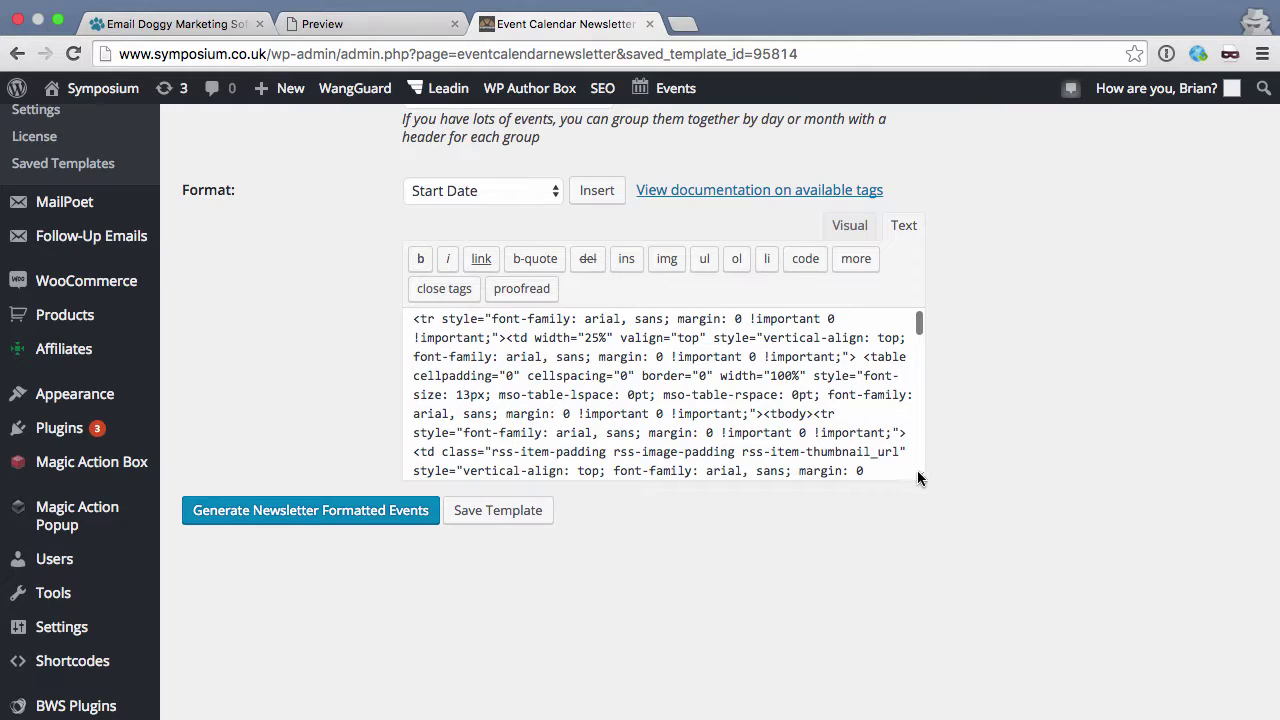
left_click_drag(919, 478, 935, 719)
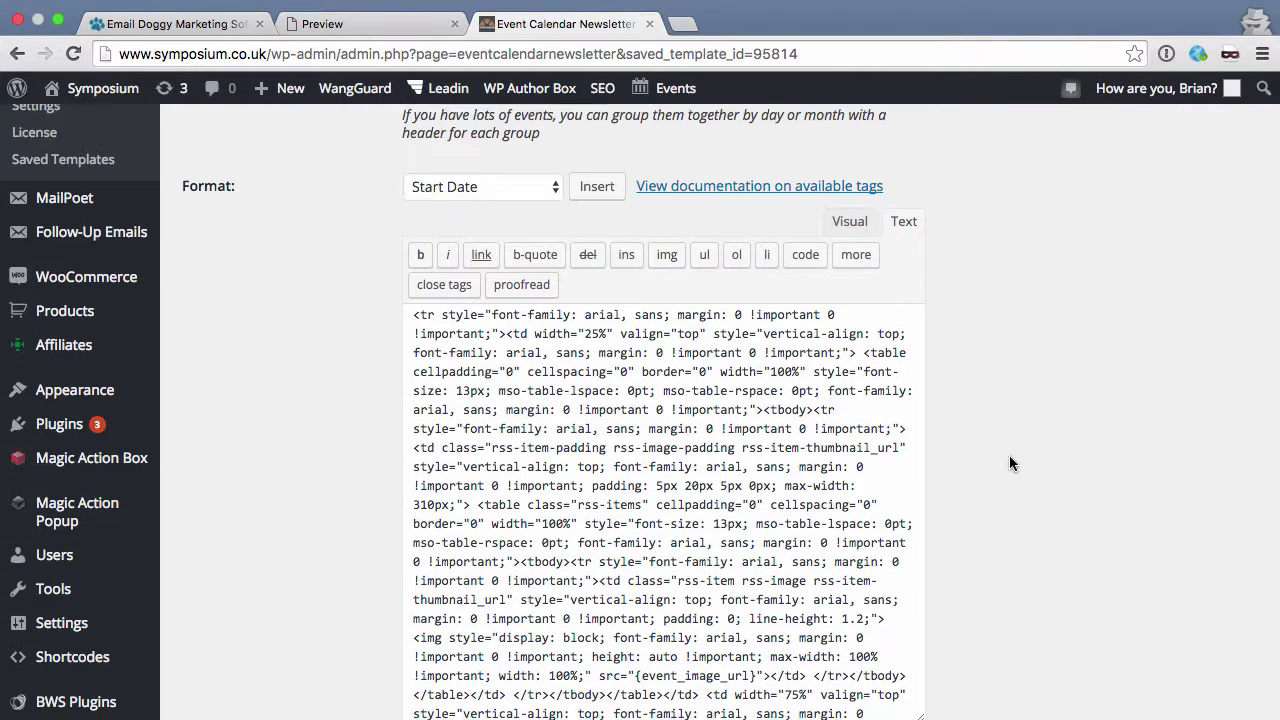
scroll(1009, 455, "down", 2)
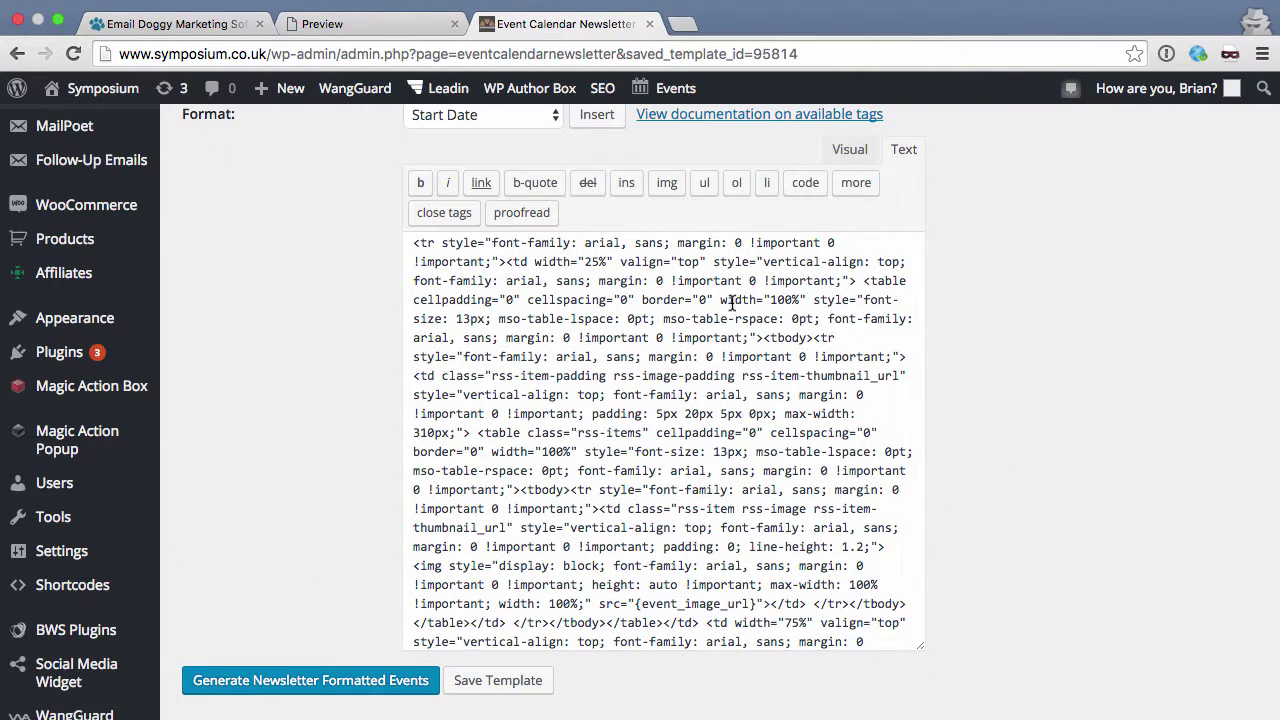
Step: Delete the nested table markup between the 25% width cell's opening tag and the event image tag
left_click_drag(505, 262, 803, 279)
left_click(866, 281)
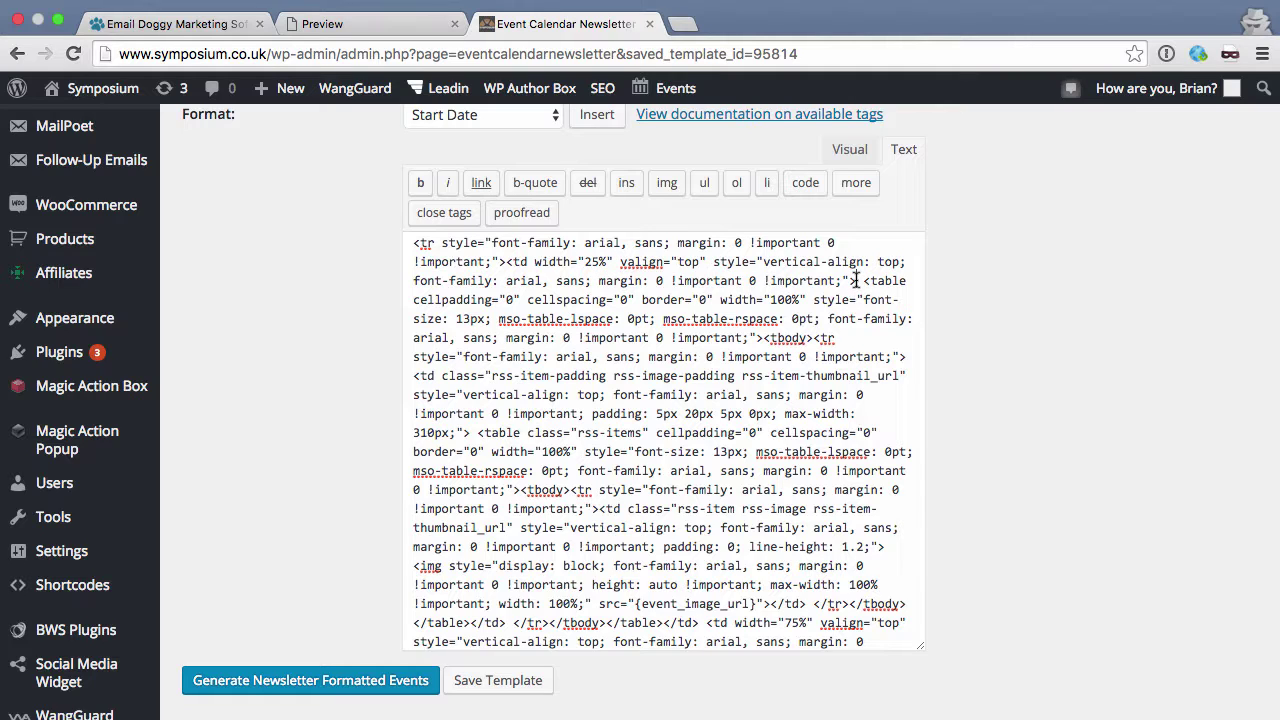
left_click_drag(856, 281, 882, 517)
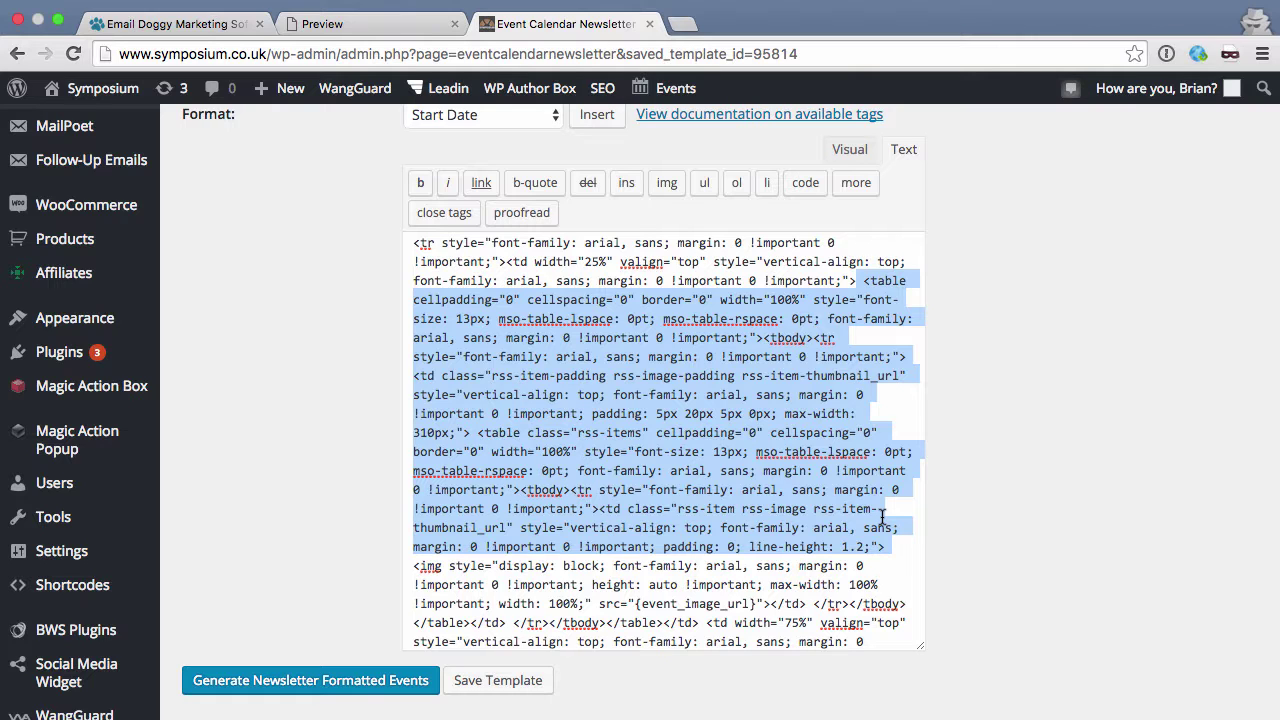
key("BackSpace")
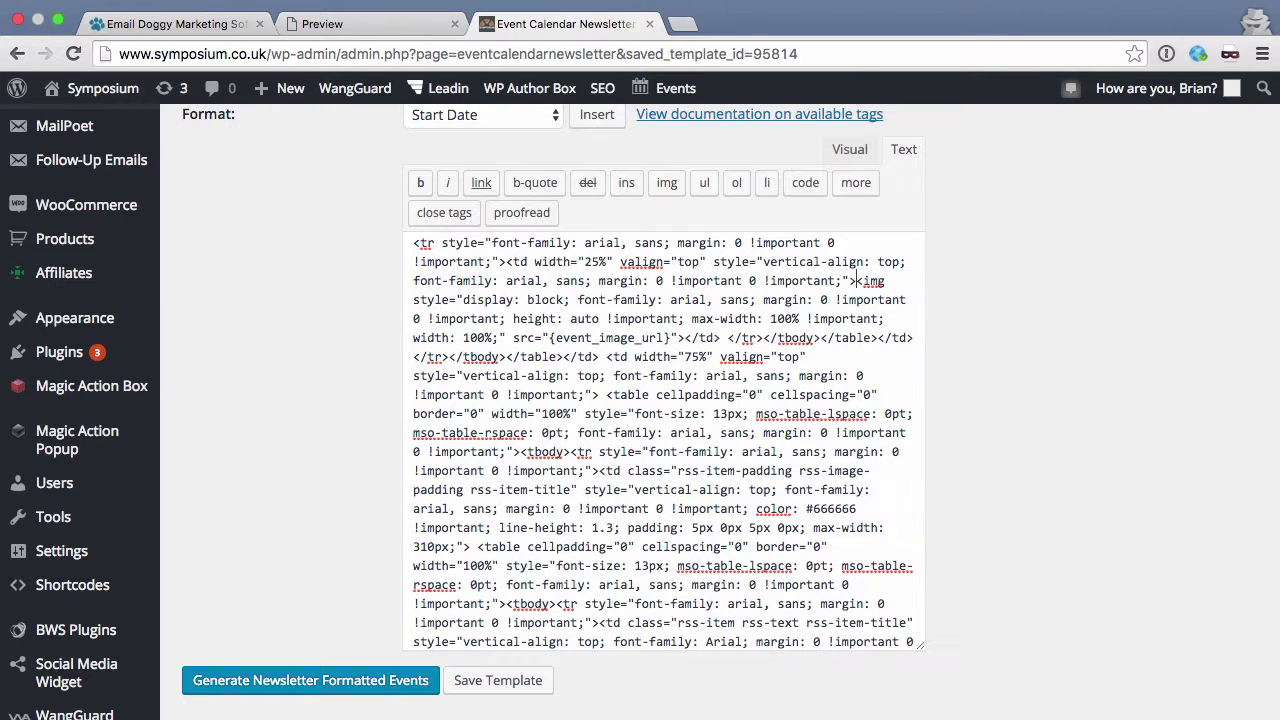
Step: Add an opening <table> tag at the start of the format and remove the surplus closing tags after the image cell
left_click(412, 242)
type("<table>")
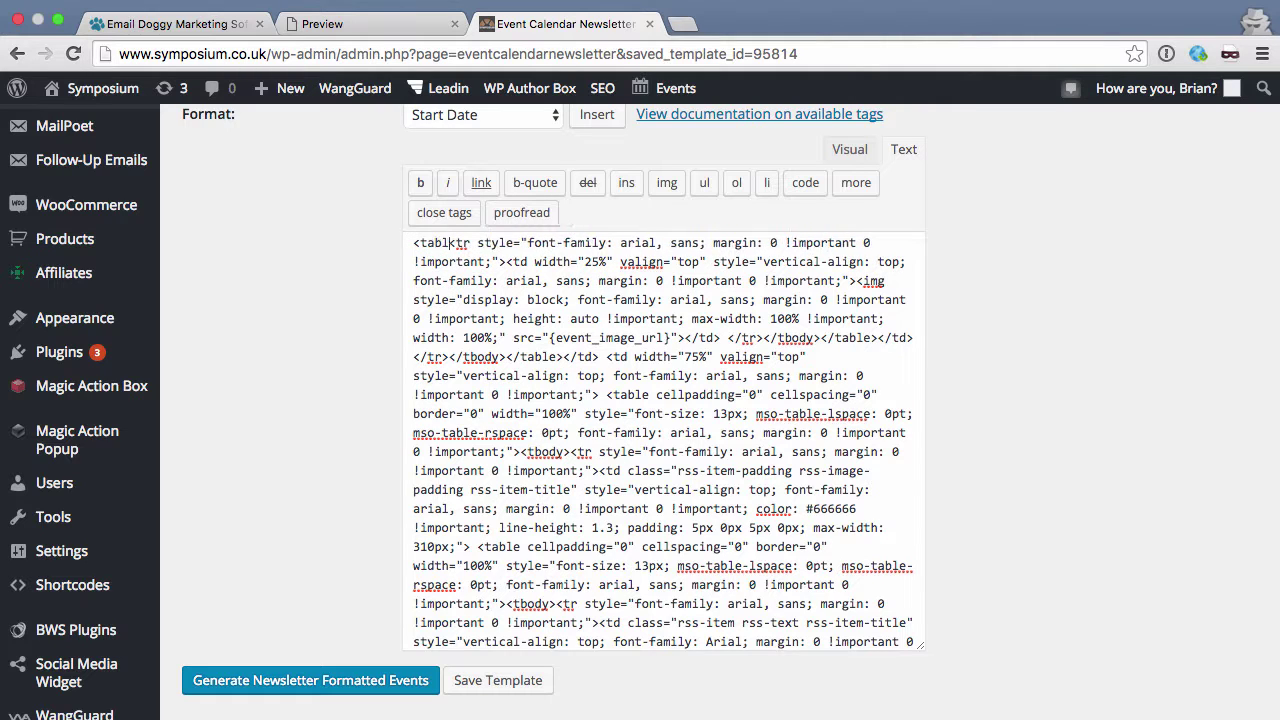
left_click_drag(727, 349, 600, 368)
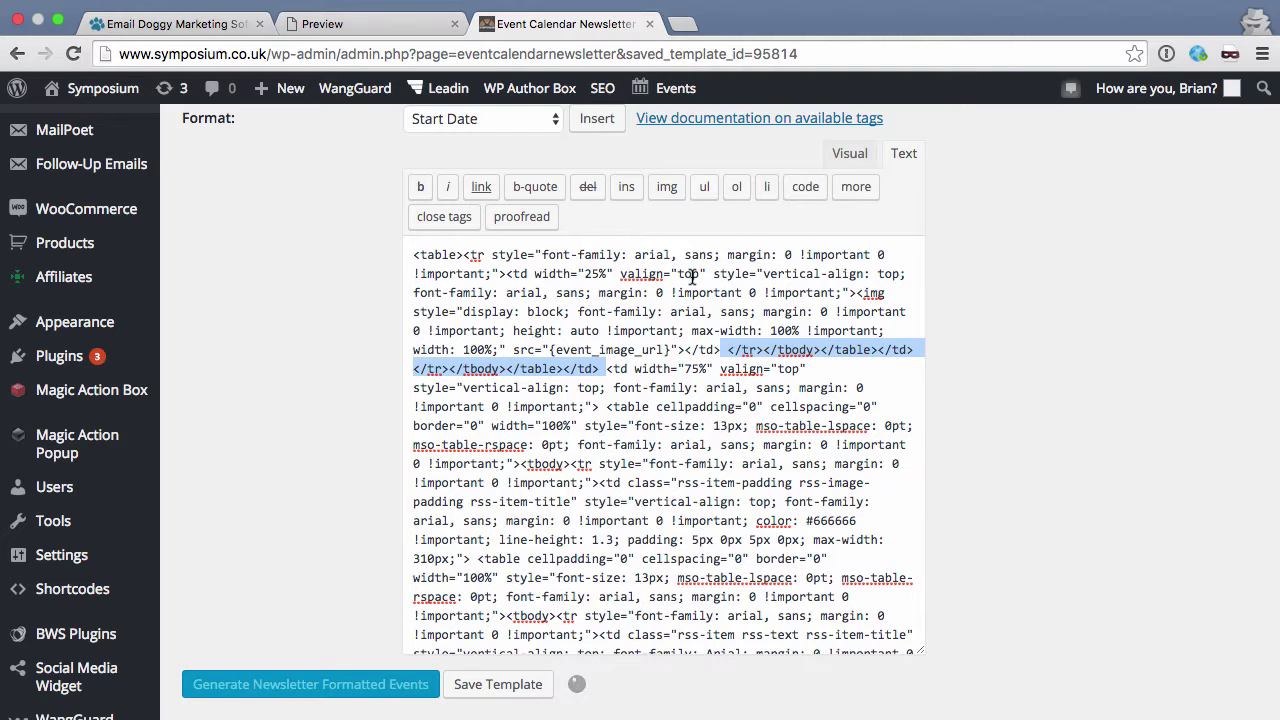
key("BackSpace")
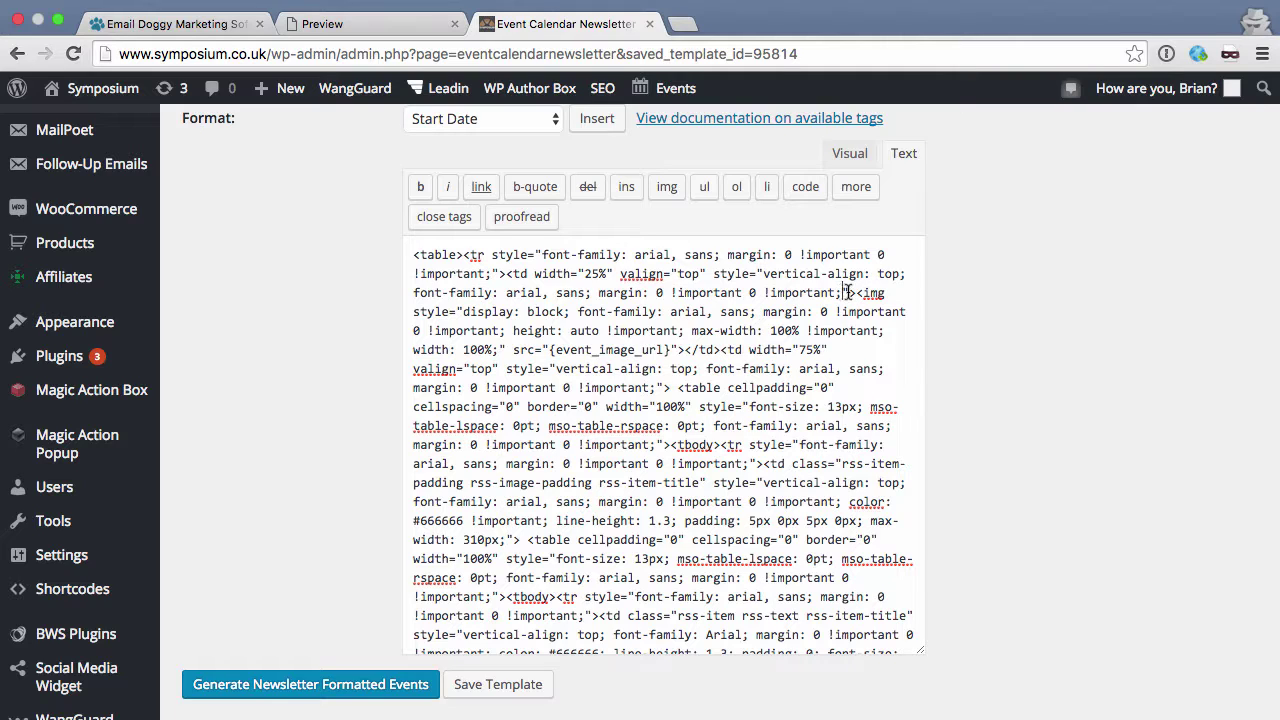
Step: Add "padding: 5px 20px 5px 5px;" to the inline style of the 25% width image cell
type("padd")
type("ing: 5px ")
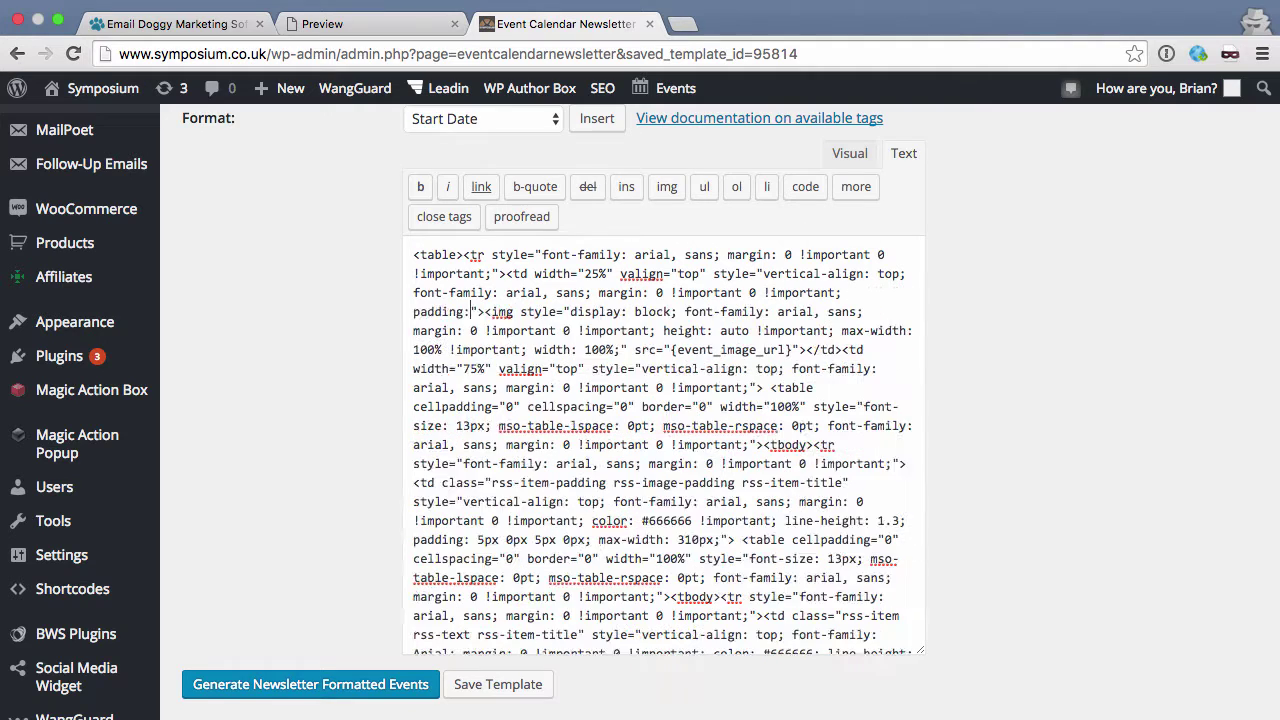
type("20px 5px 5px;")
Step: Put the row tag and both the 25% and 75% cell tags on their own lines in the HTML
left_click(463, 258)
key("Return")
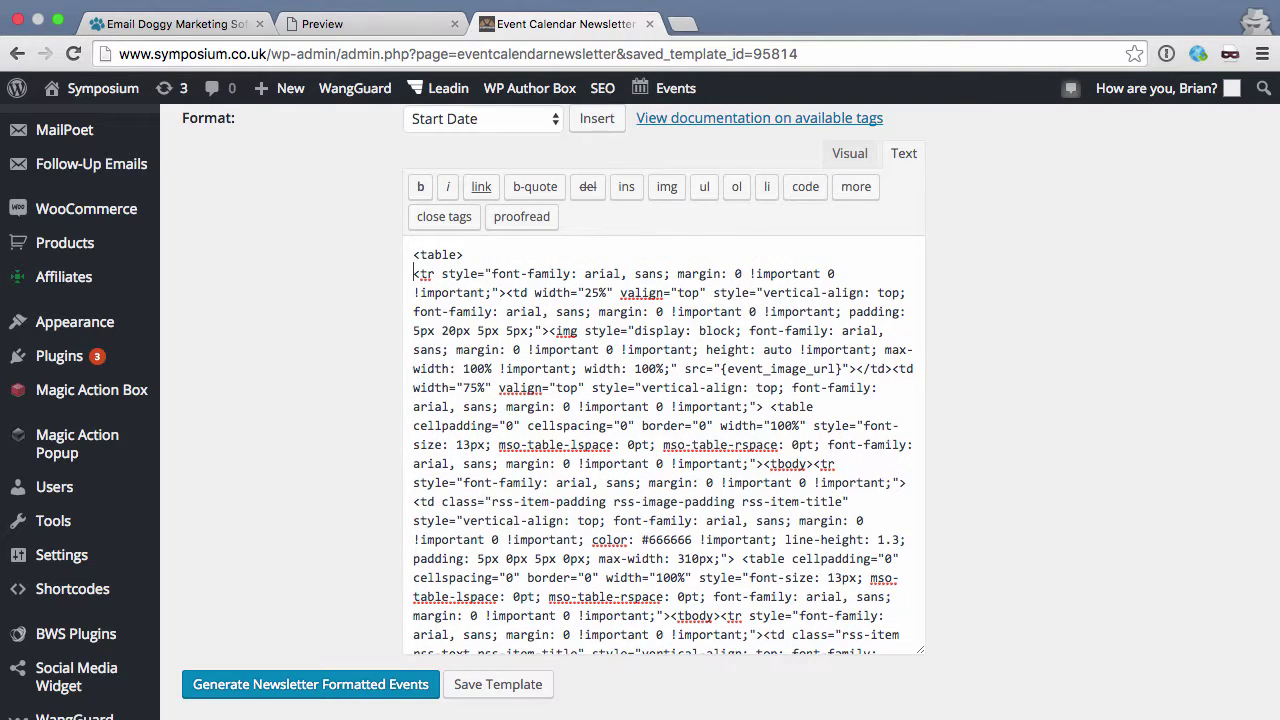
left_click(503, 292)
key("Return")
left_click(817, 388)
key("Return")
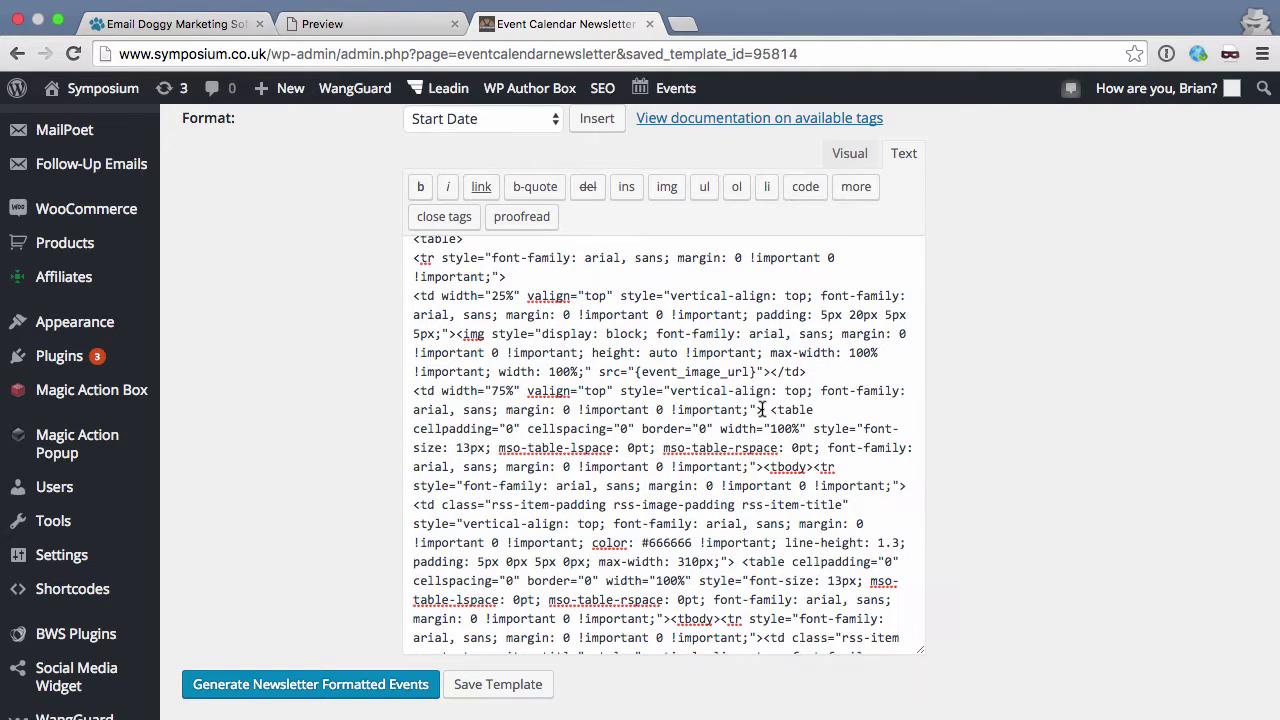
Step: Remove the nested table markup before the title link in the 75% cell and the space before its closing </a> tag
left_click_drag(762, 409, 738, 512)
key("BackSpace")
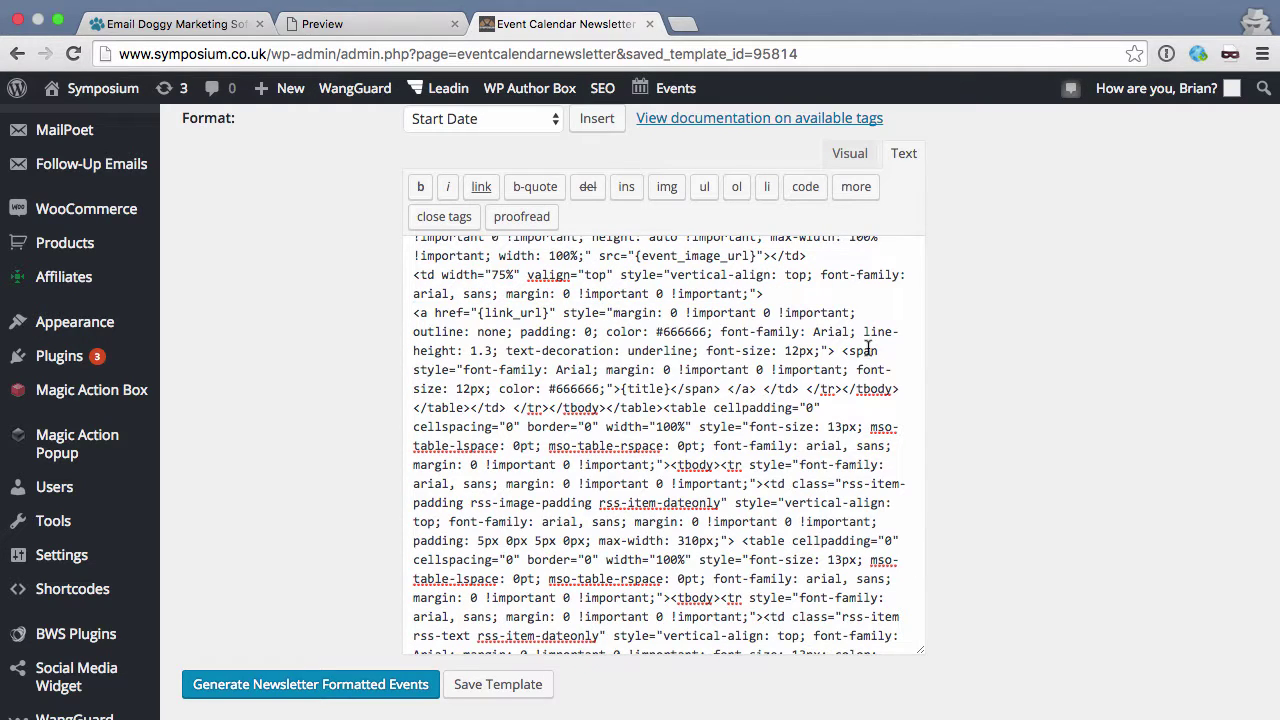
left_click(728, 388)
key("BackSpace")
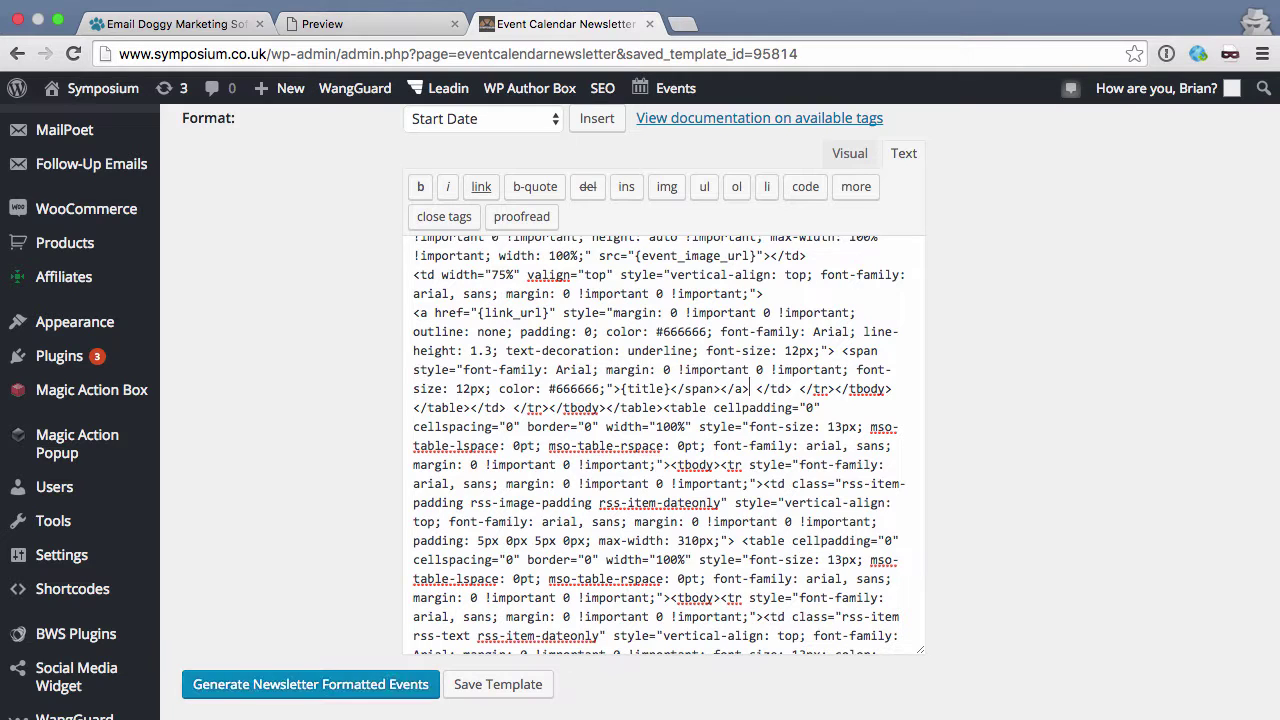
Step: Replace all the markup after the title link with {start_date}</td></tr> </table>
key("shift+Down")
key("shift+Down")
key("shift+Down")
key("shift+Down")
key("shift+Down")
key("shift+Down")
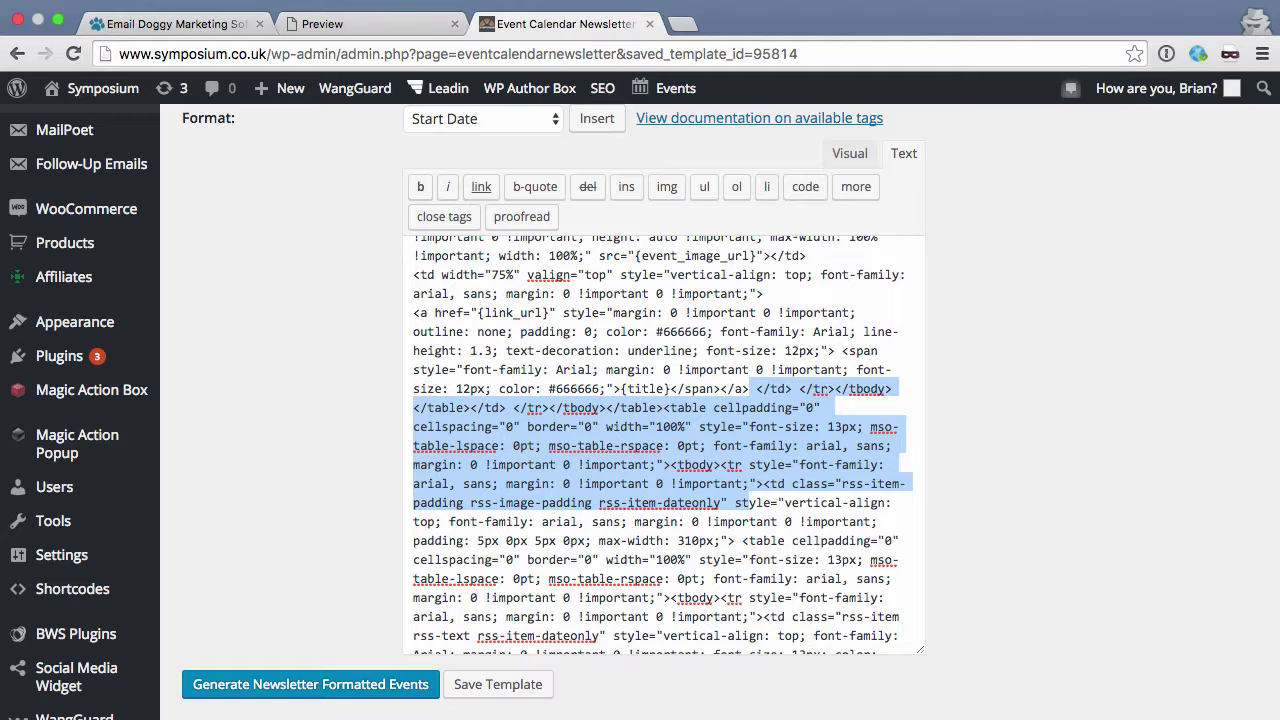
key("shift+Down")
key("shift+Down")
key("shift+Down")
key("shift+Down")
key("shift+Down")
key("shift+Down")
type("{start_date}</td></tr> </table>")
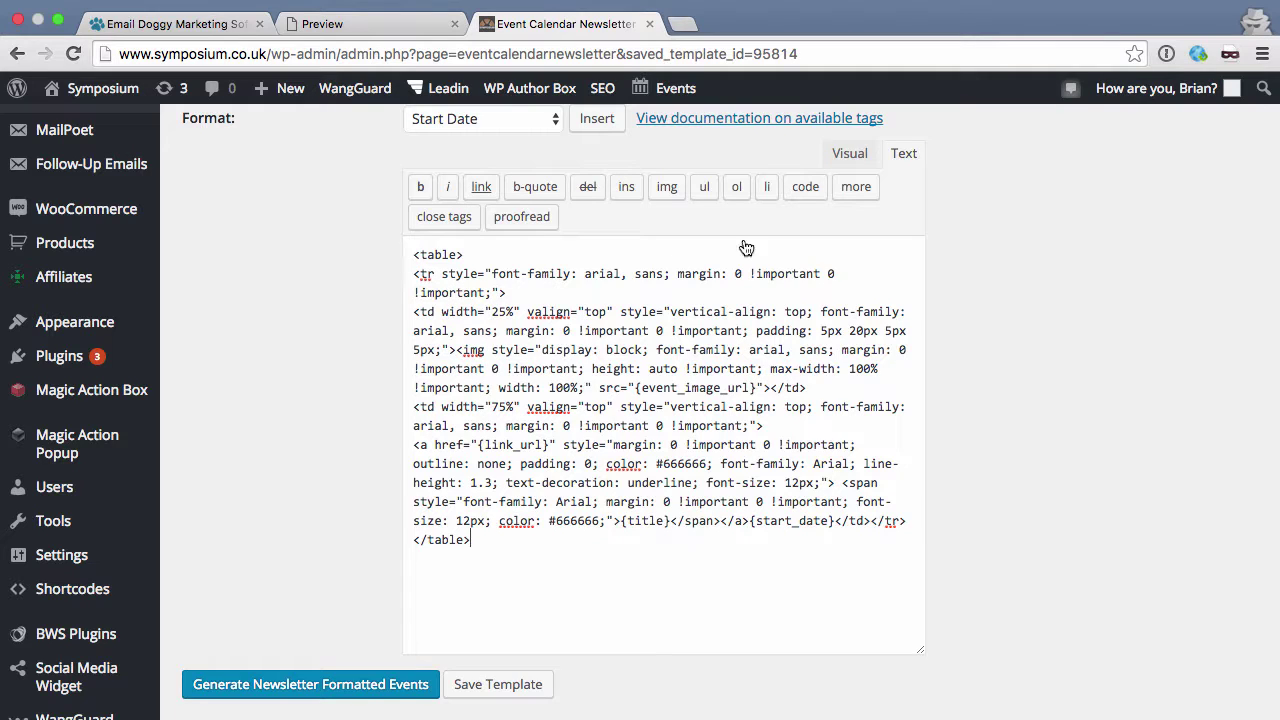
Step: Insert a line break between the {title} and {start_date} tags in the visual editor and check the resulting HTML
left_click(850, 155)
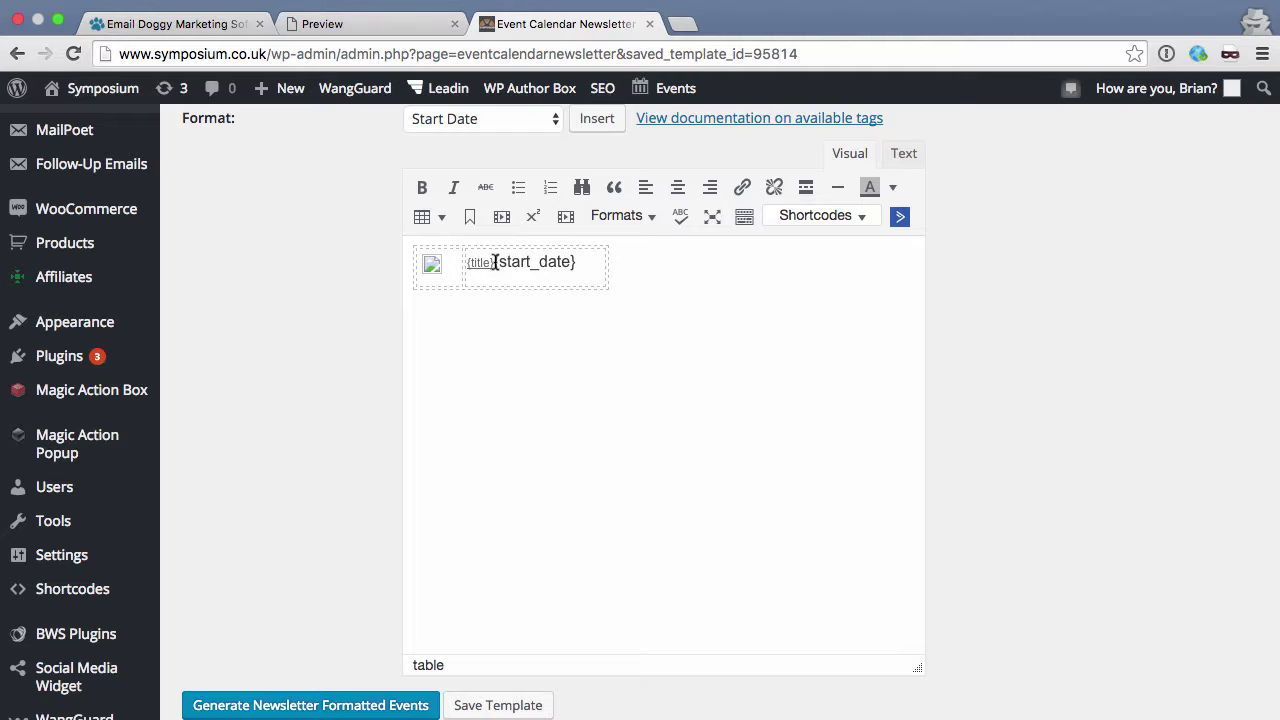
left_click(494, 262)
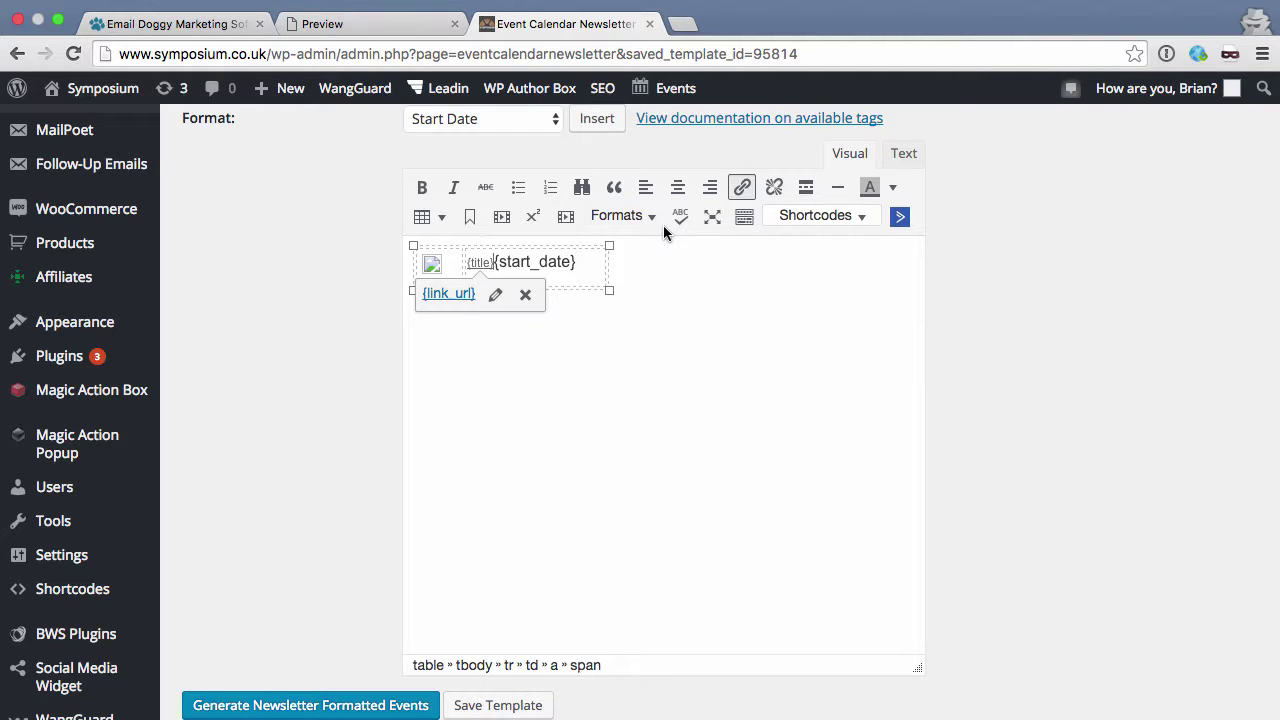
key("Return")
left_click(680, 288)
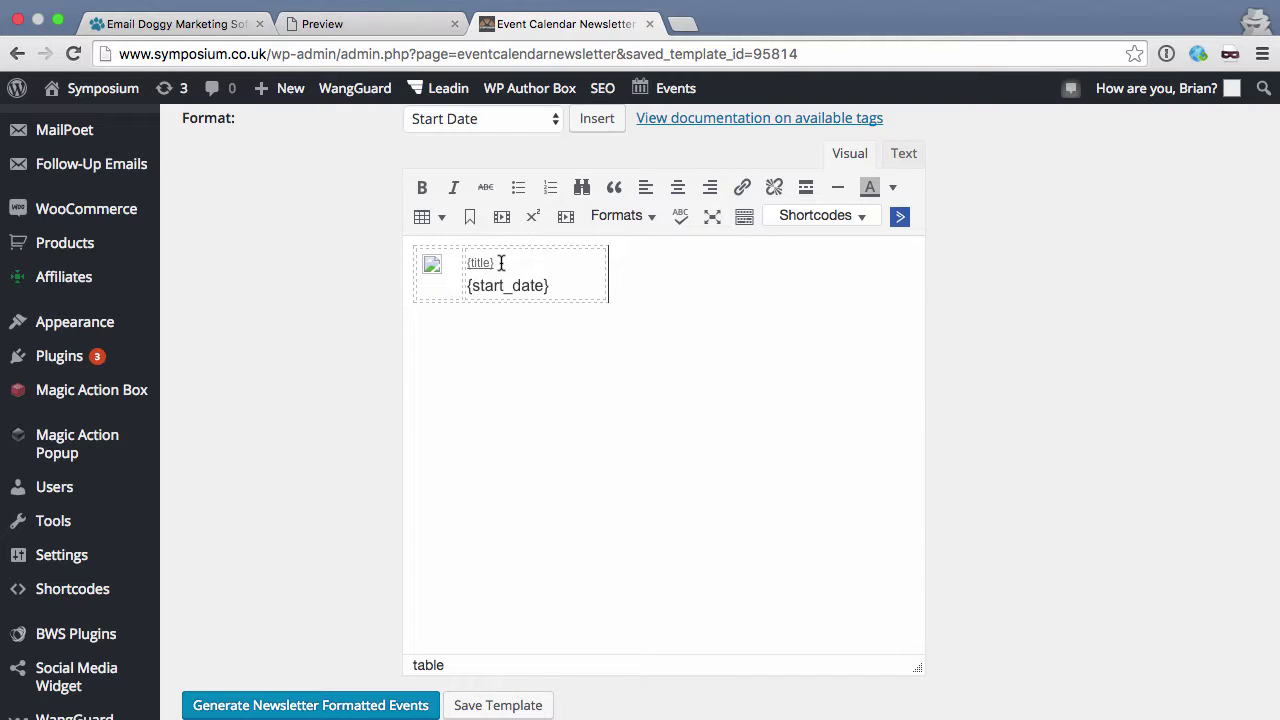
left_click(903, 153)
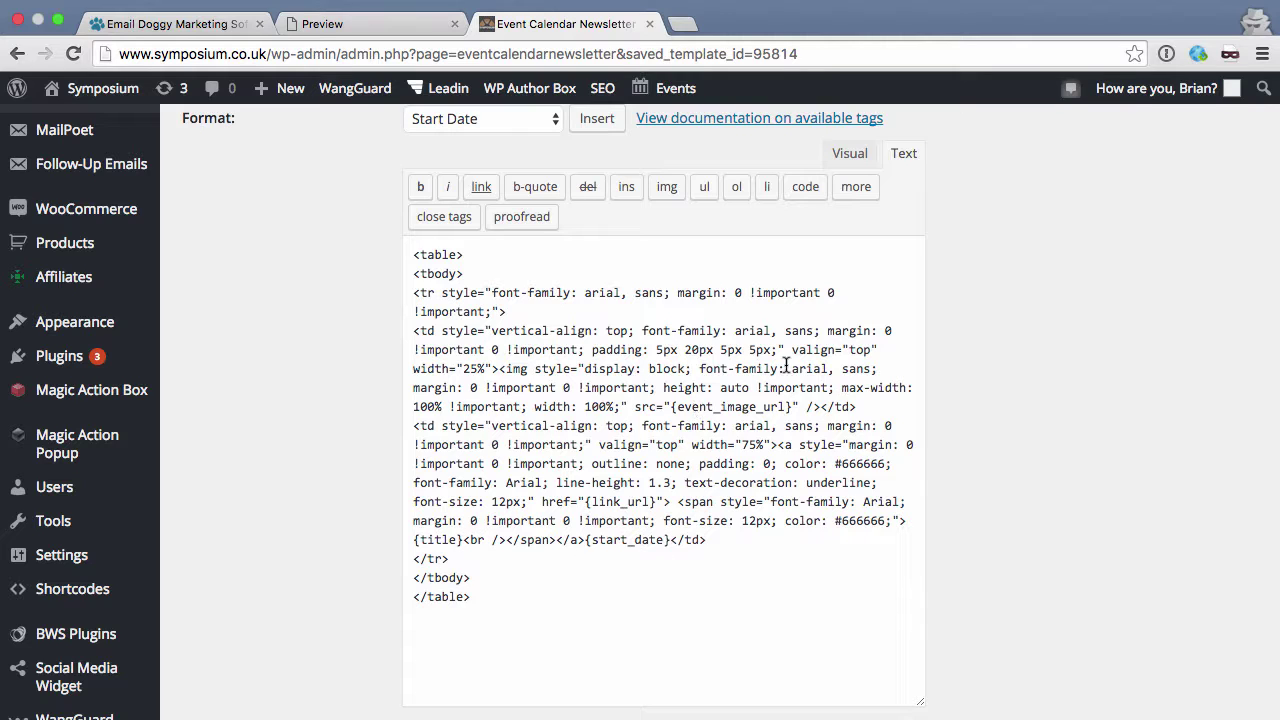
Step: Insert the Location City tag on a new line below {start_date} and return to the HTML source
left_click(862, 158)
left_click(534, 290)
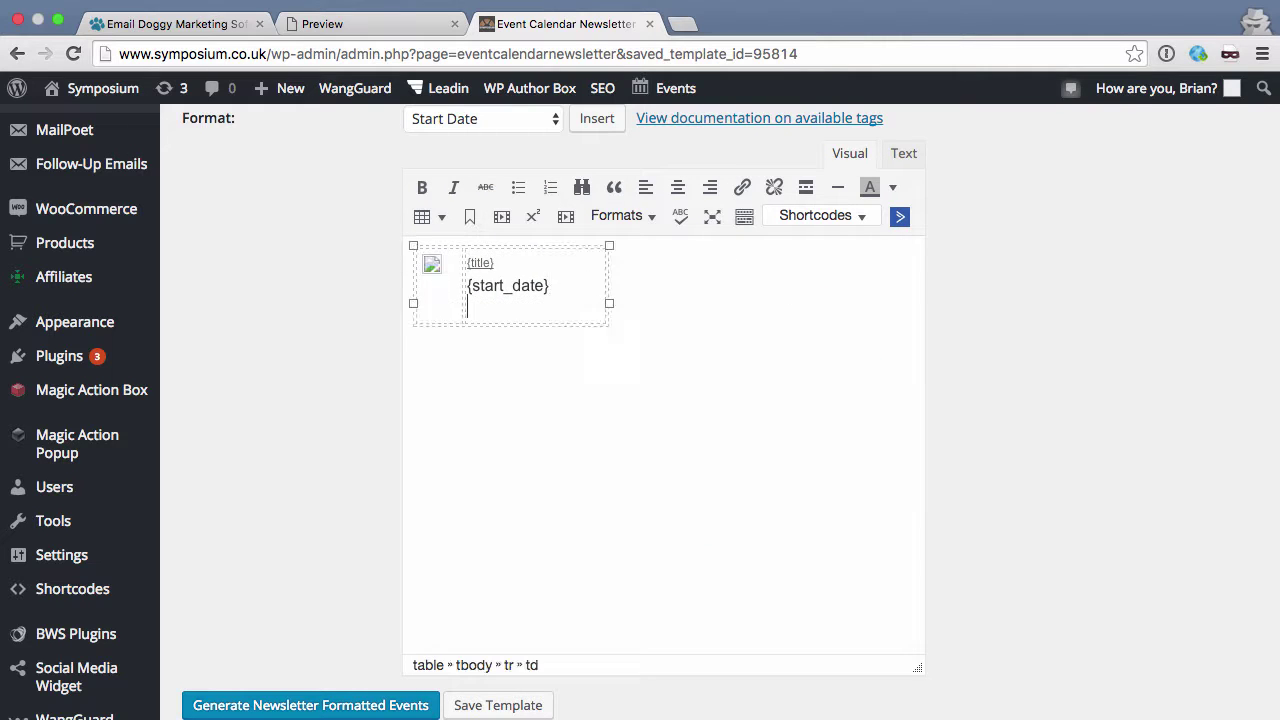
left_click(513, 122)
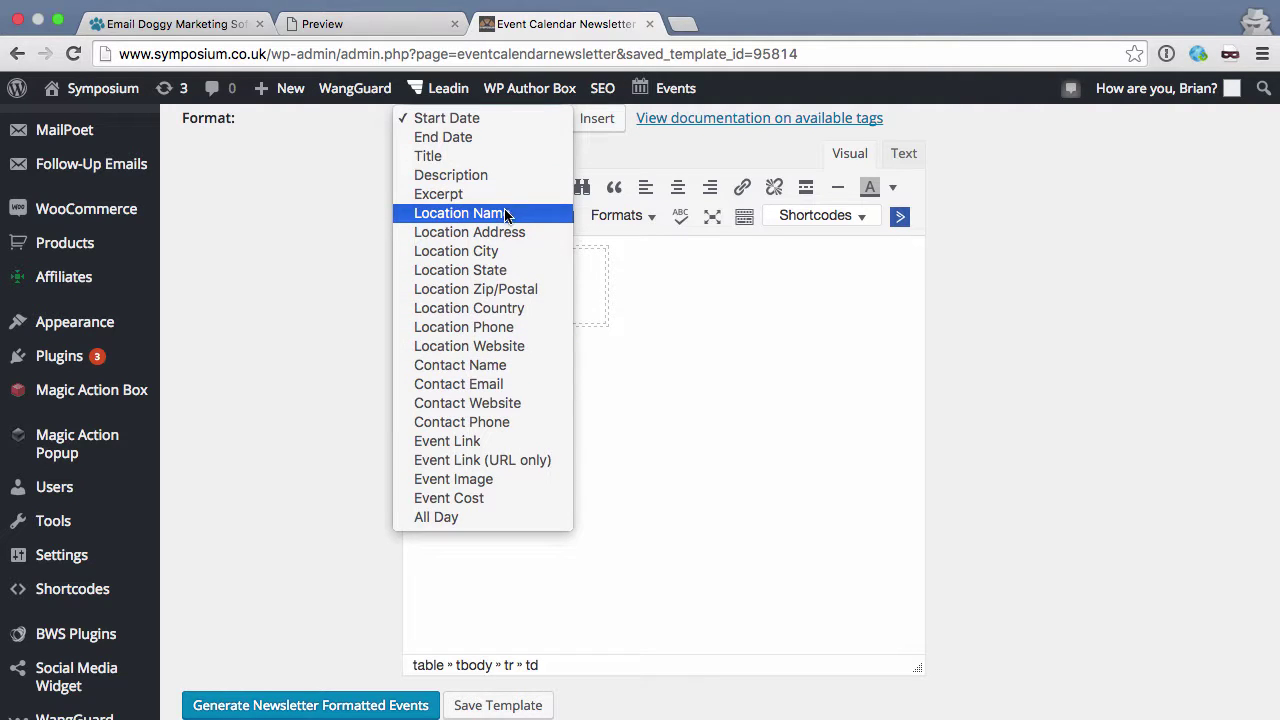
left_click(497, 251)
left_click(596, 119)
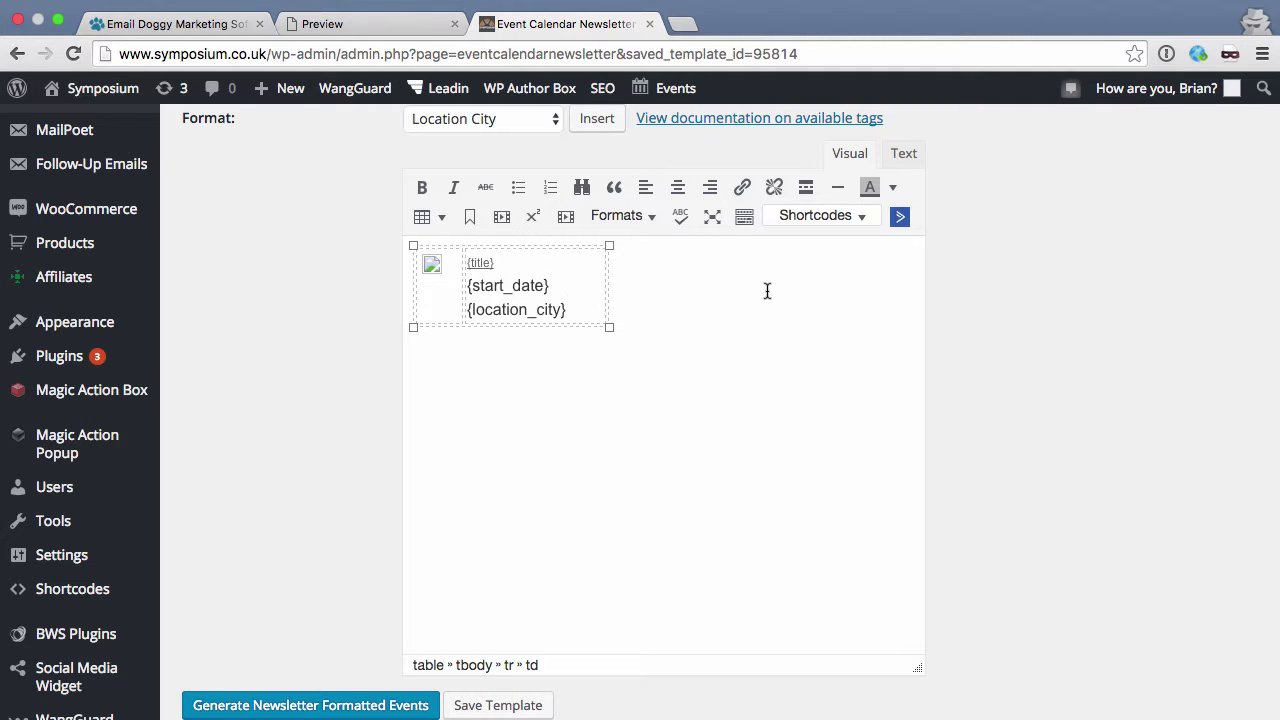
left_click(900, 152)
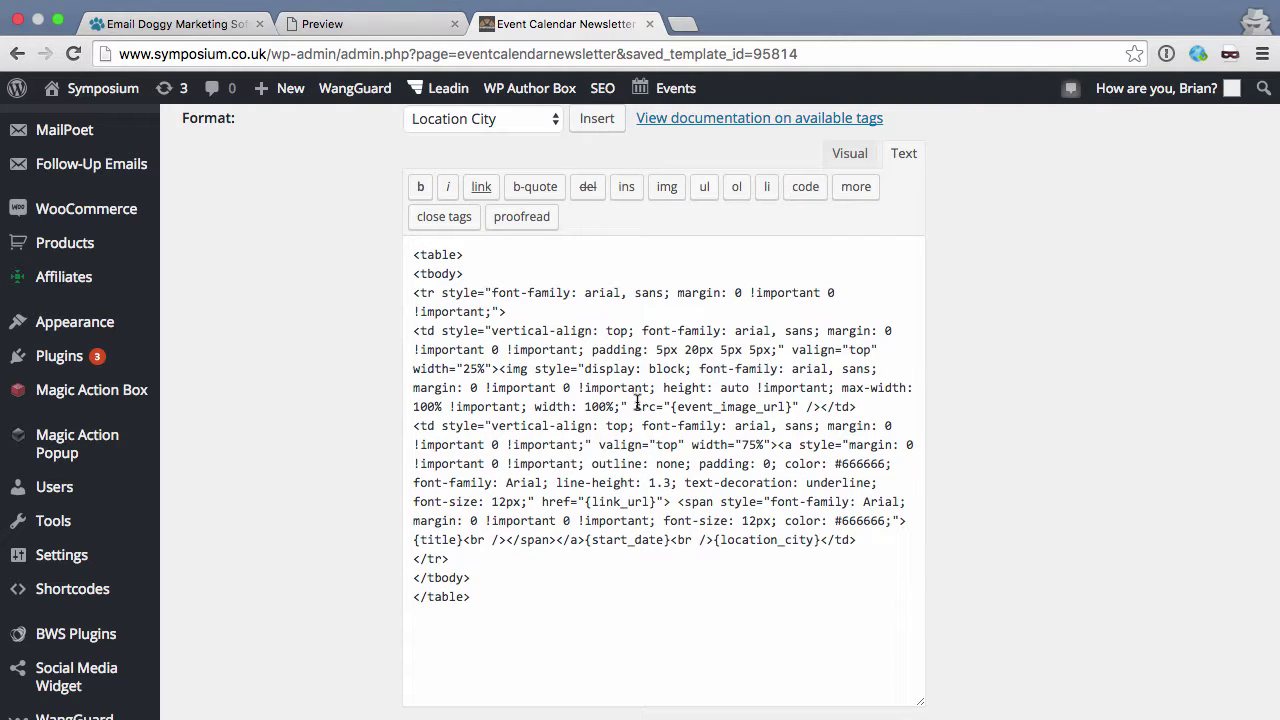
Step: Save the event template with the revised HTML containing the {start_date} and {location_city} tags
left_click(518, 580)
scroll(1085, 506, "down", 3)
left_click(492, 606)
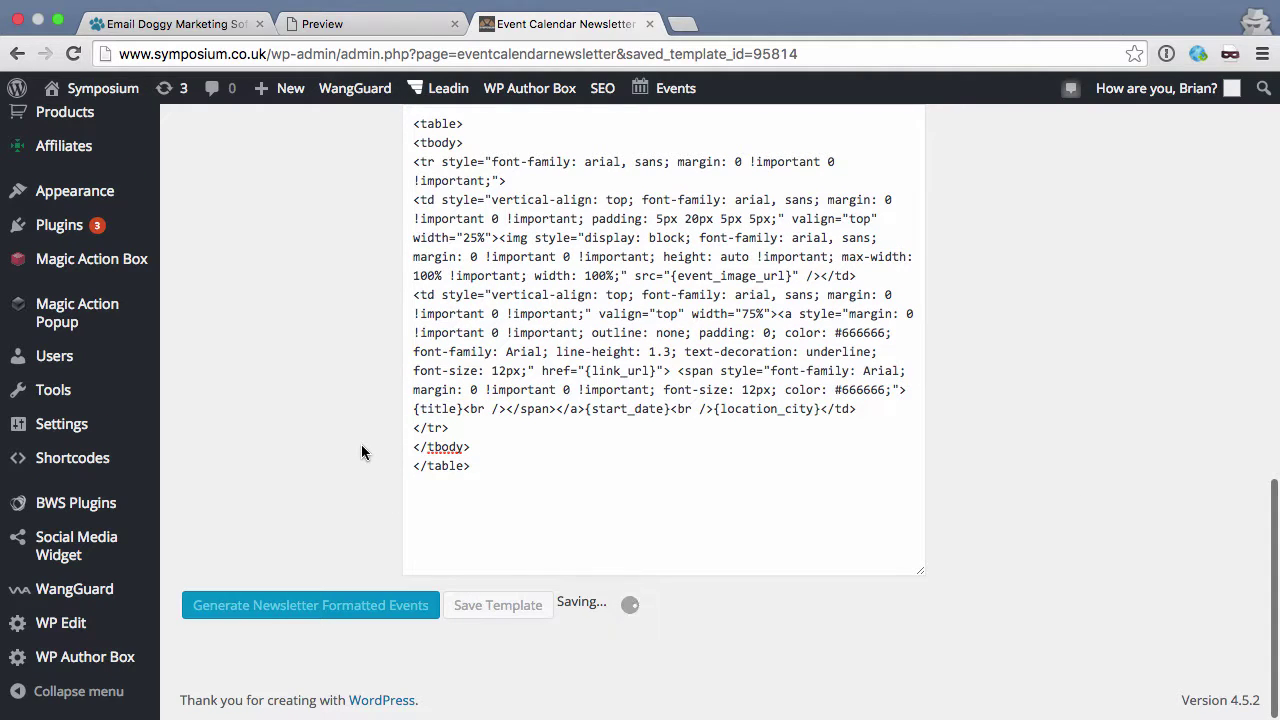
scroll(361, 451, "up", 1)
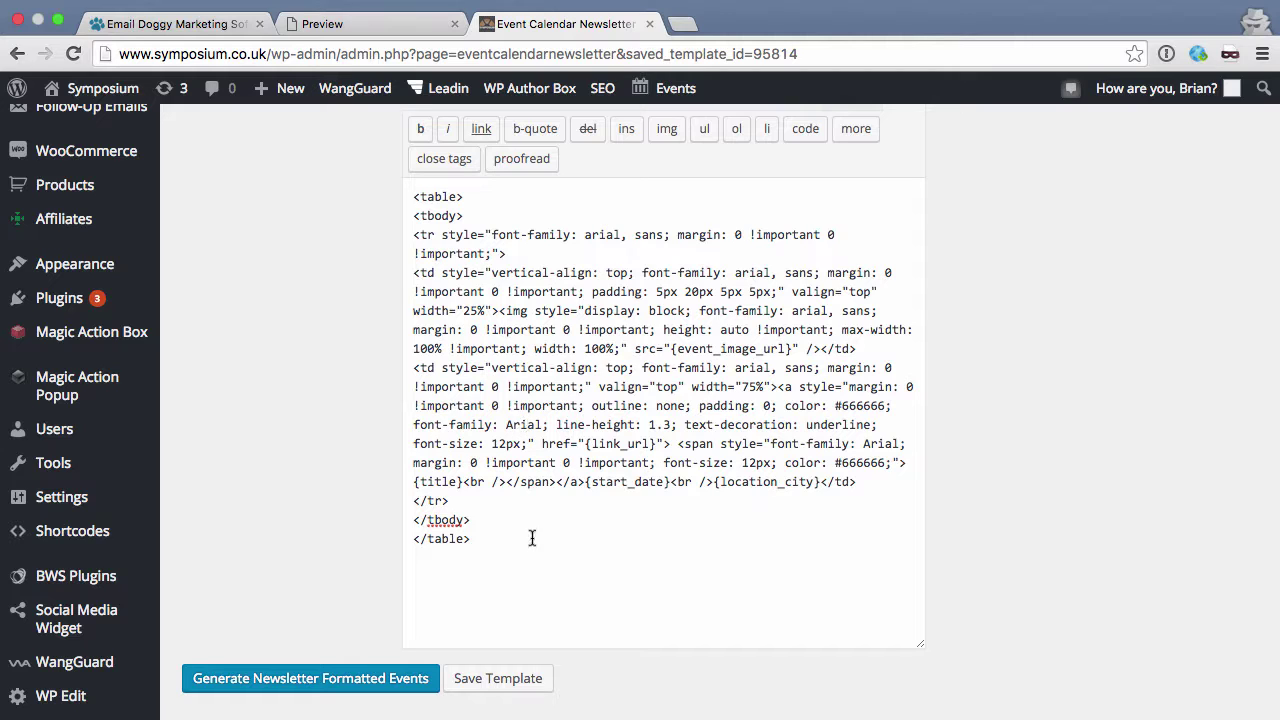
scroll(740, 421, "up", 1)
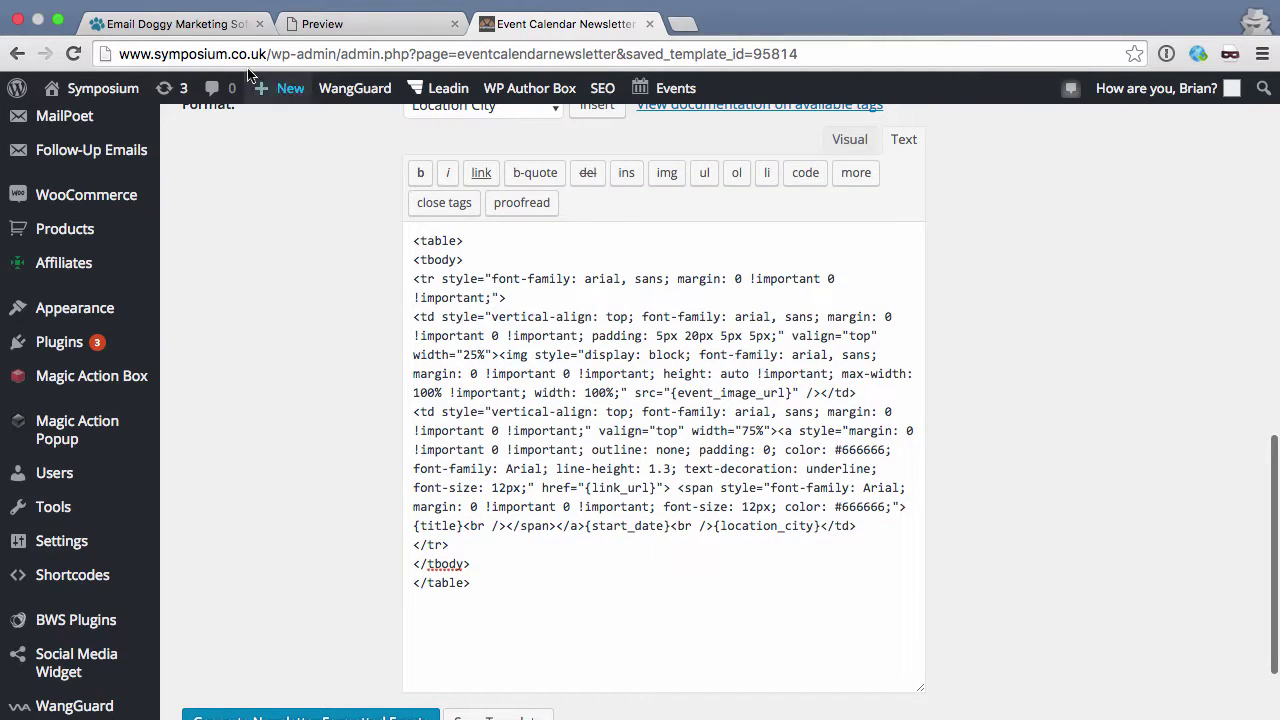
Step: Switch to the ActiveCampaign designer and append ?v=2 to the HR Conferences block's RSS feed URL
left_click(200, 30)
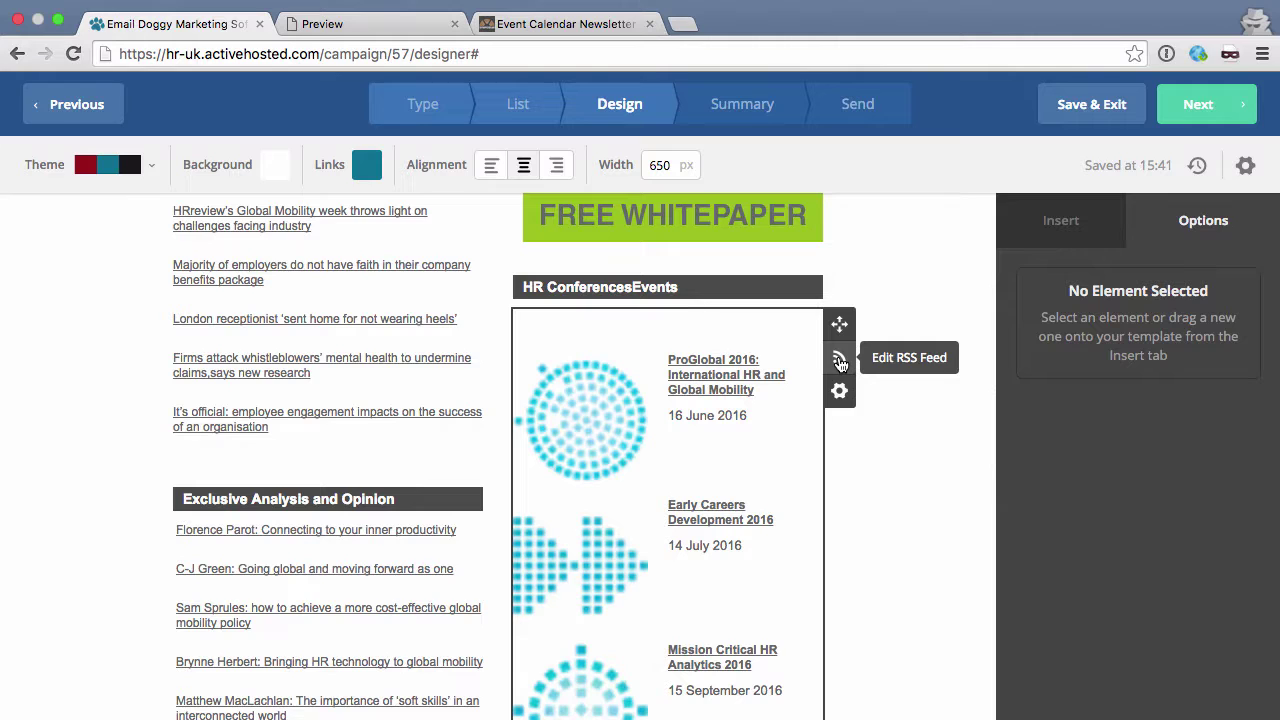
left_click(840, 360)
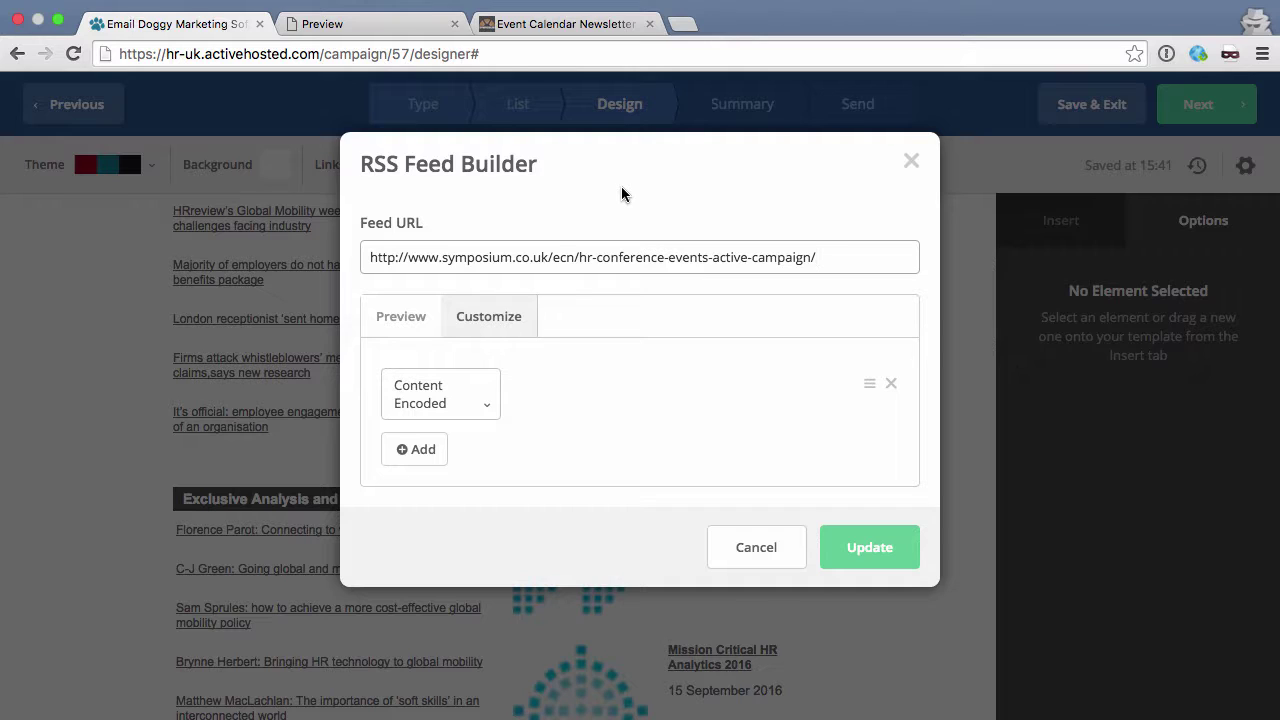
type("?v=2")
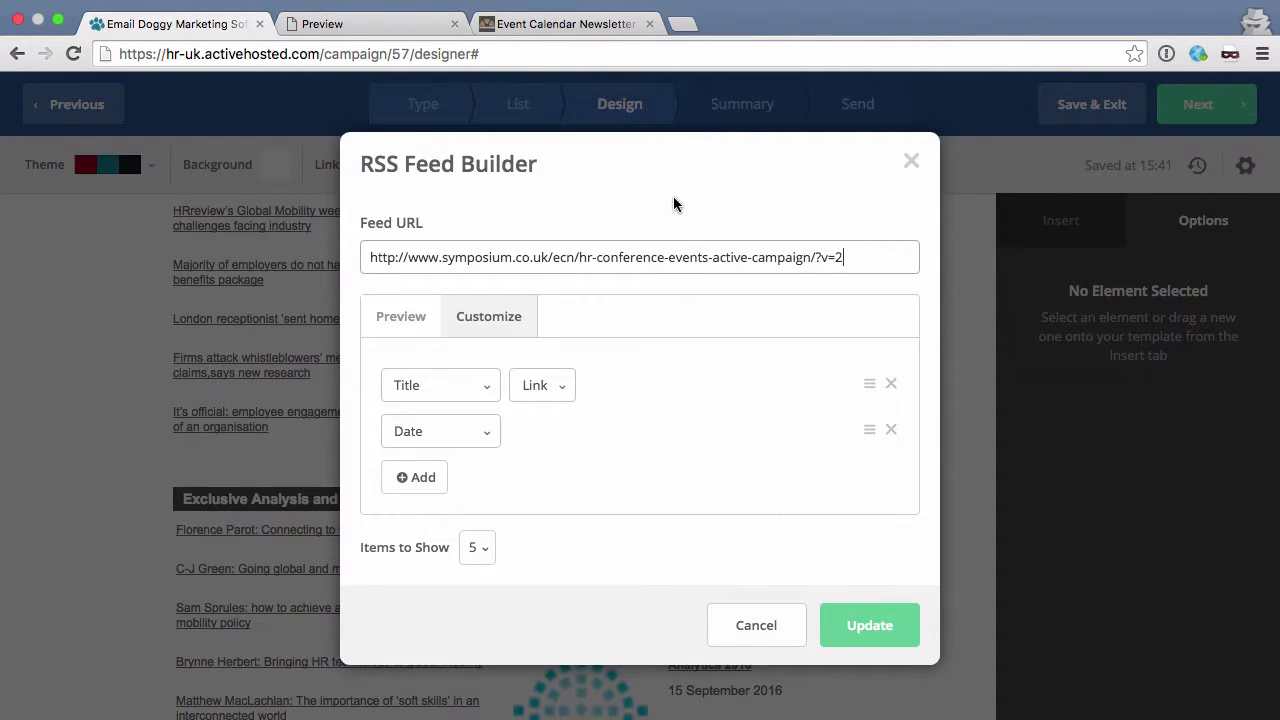
Step: Customize the HR Conferences feed items to show only Content Encoded and update the block
left_click(412, 318)
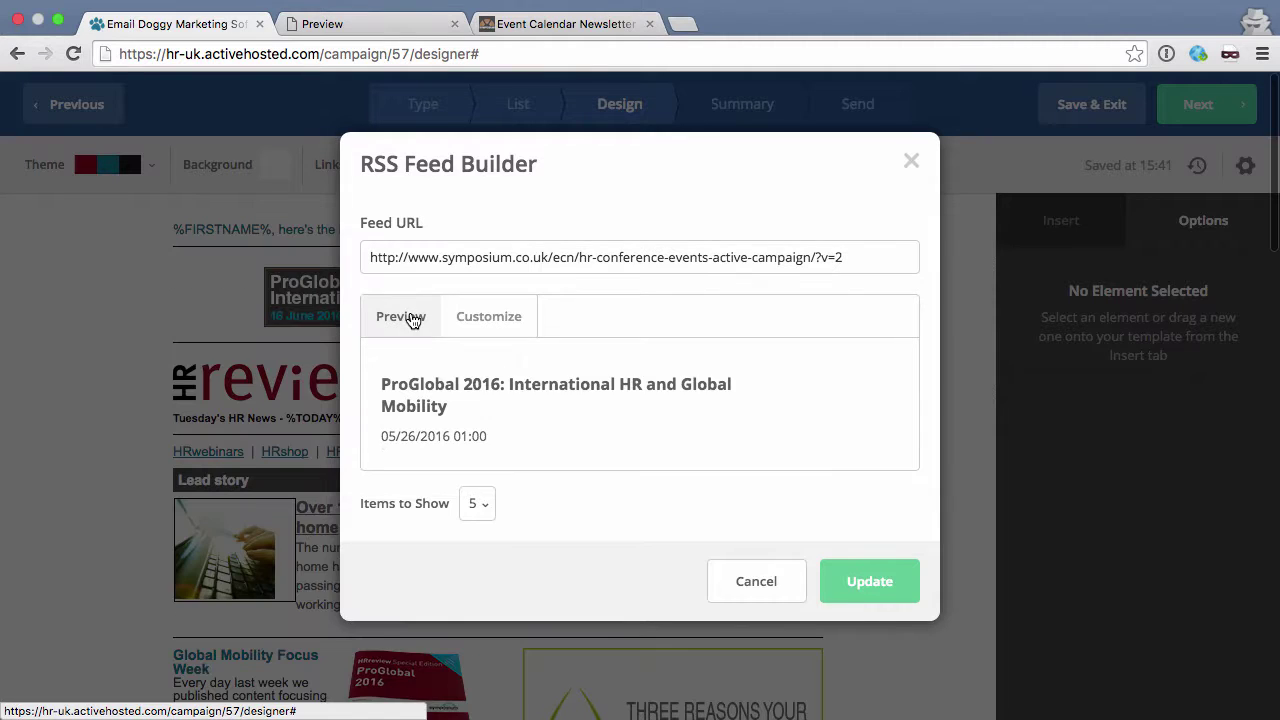
left_click(489, 316)
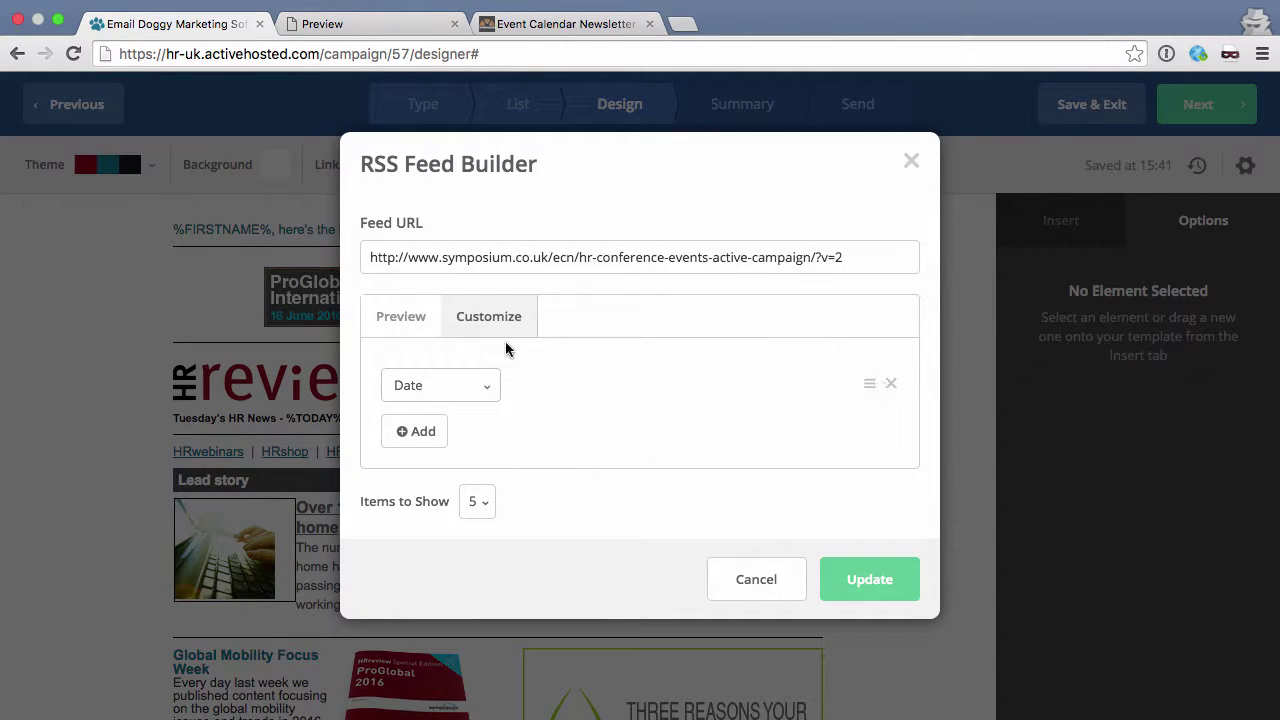
left_click(466, 388)
scroll(437, 531, "down", 3)
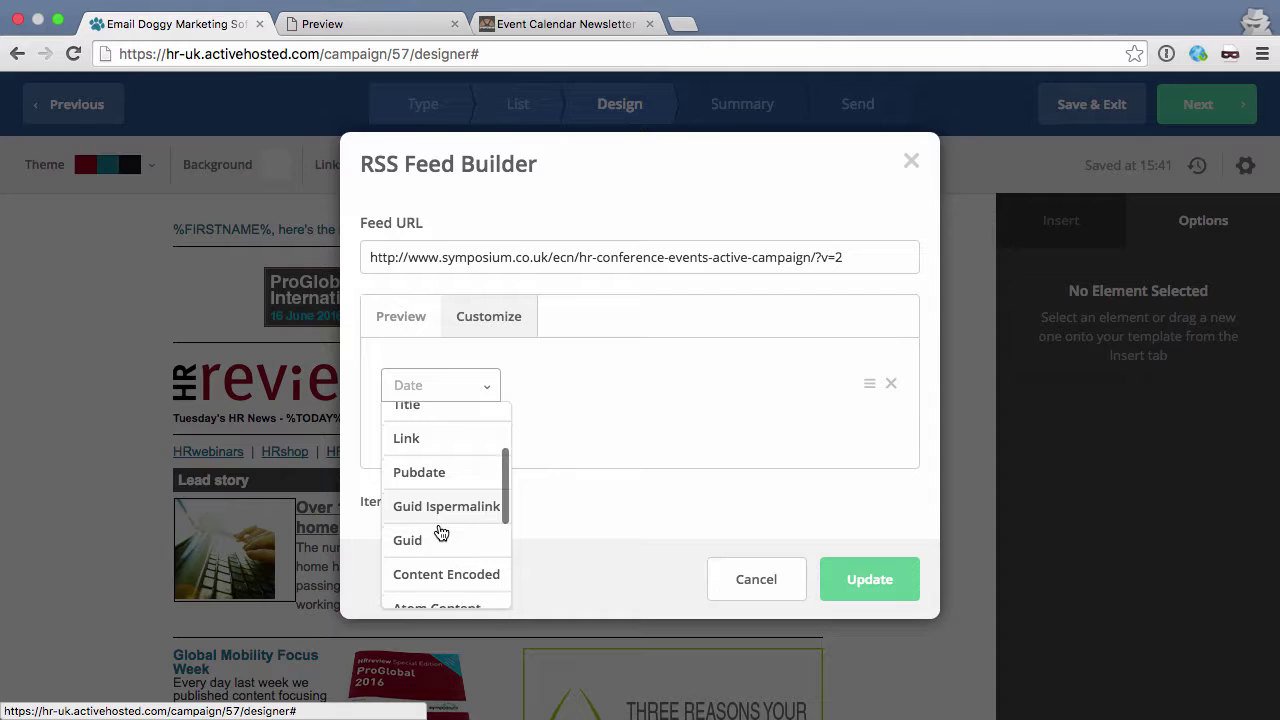
left_click(446, 576)
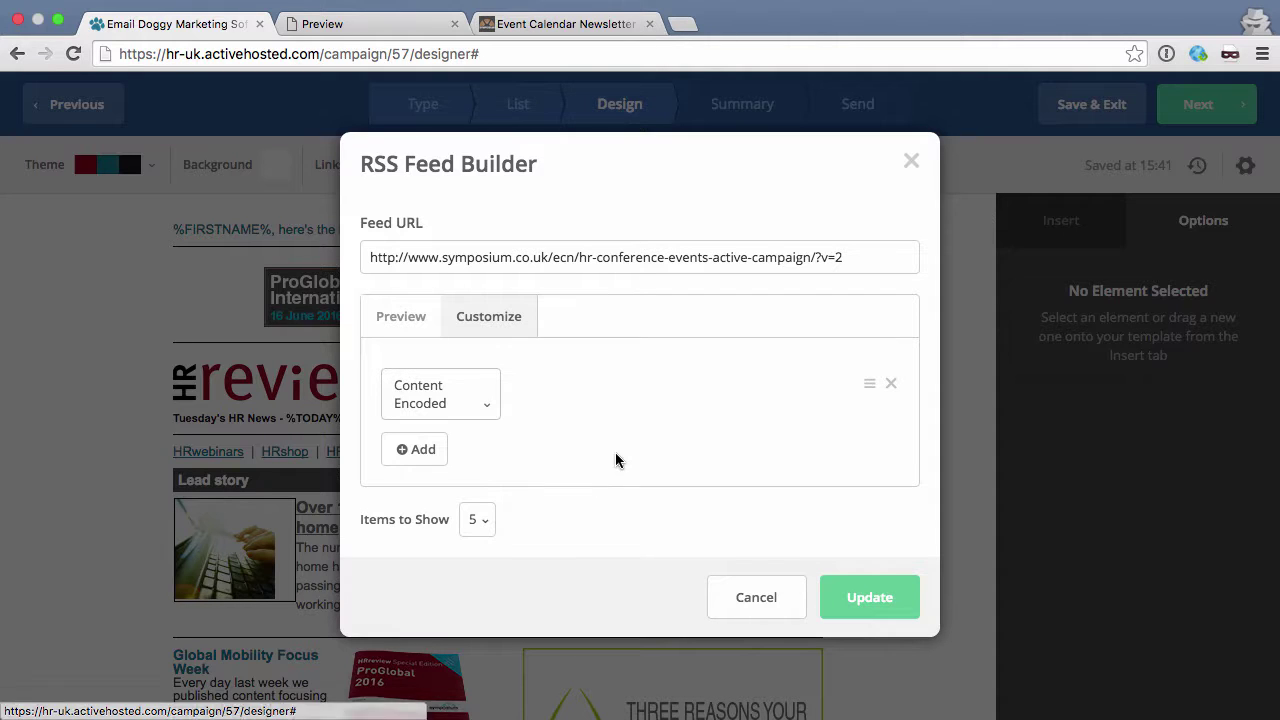
left_click(863, 597)
Step: Examine the HR Conferences events in the designer and compare them with the campaign's desktop and mobile preview
scroll(891, 490, "down", 10)
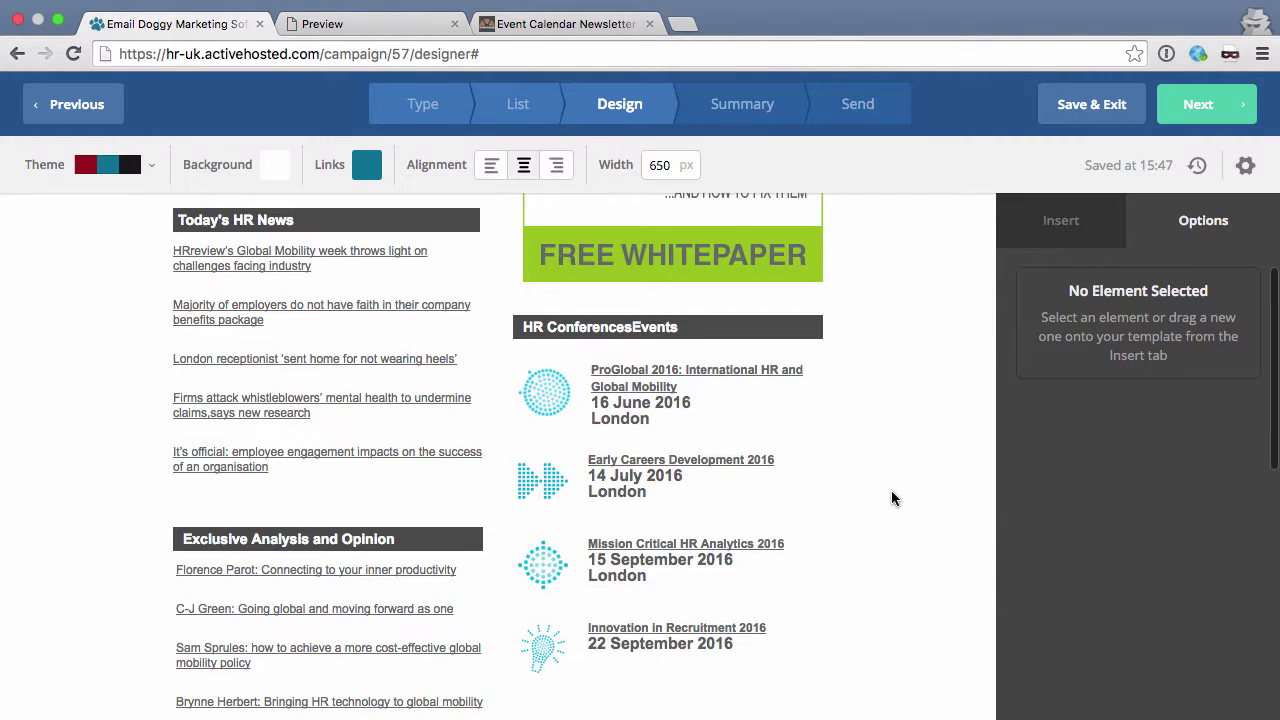
mouse_move(650, 412)
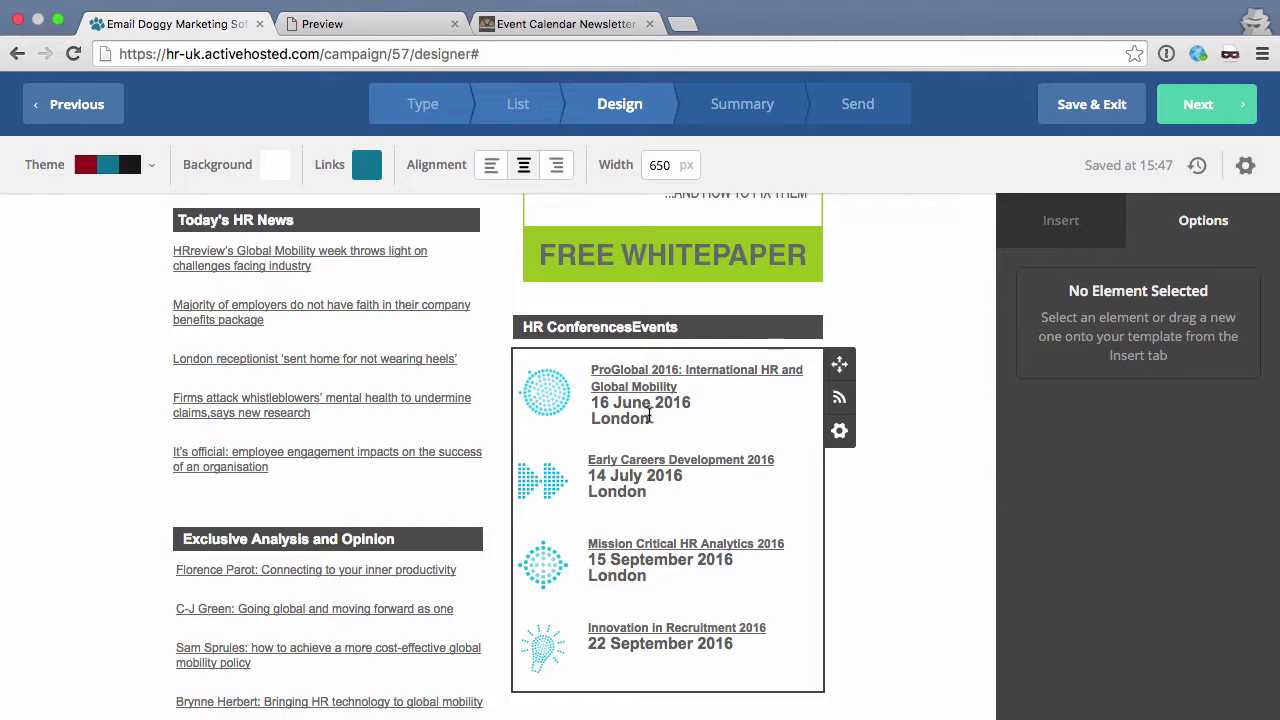
scroll(1040, 391, "down", 1)
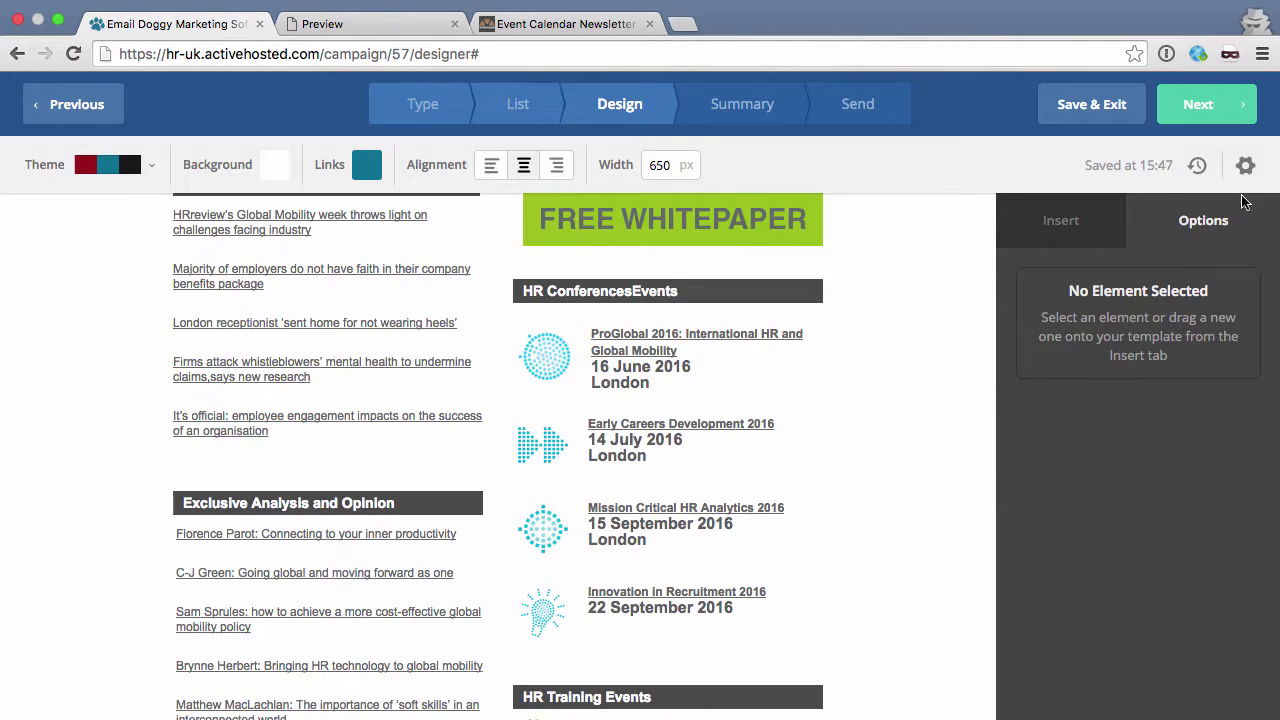
left_click(1245, 168)
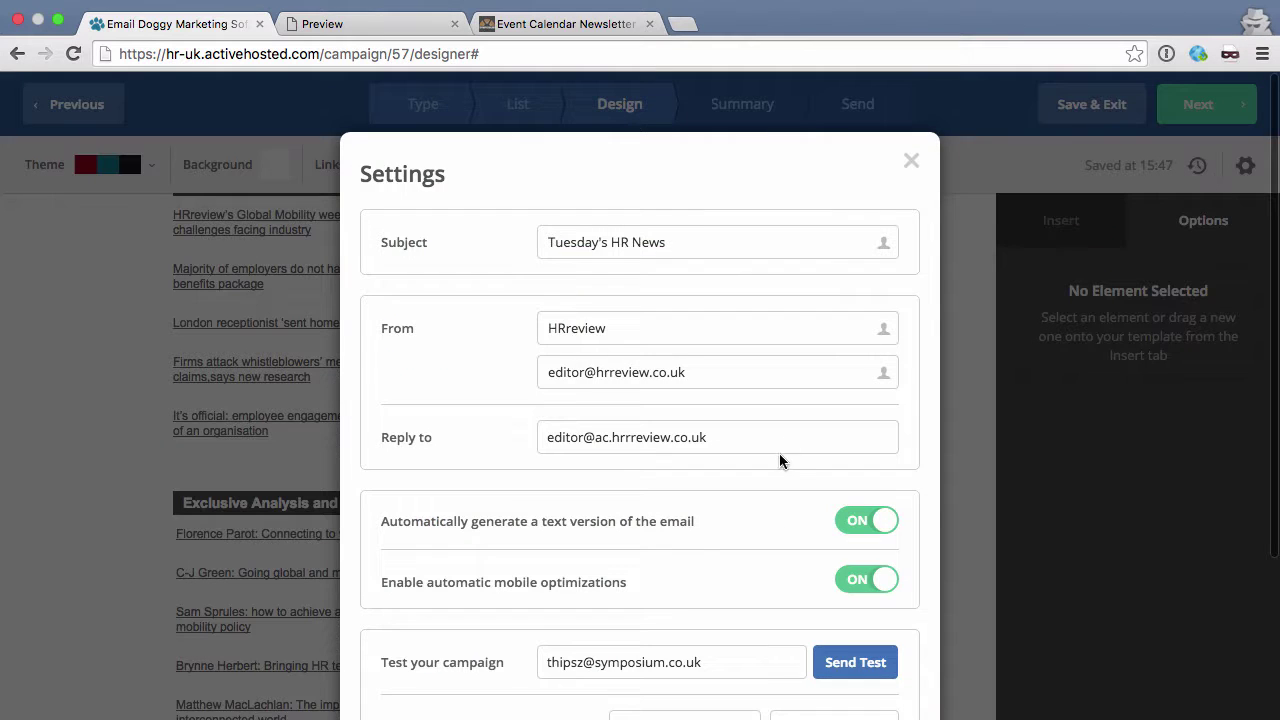
scroll(780, 459, "down", 2)
left_click(808, 500)
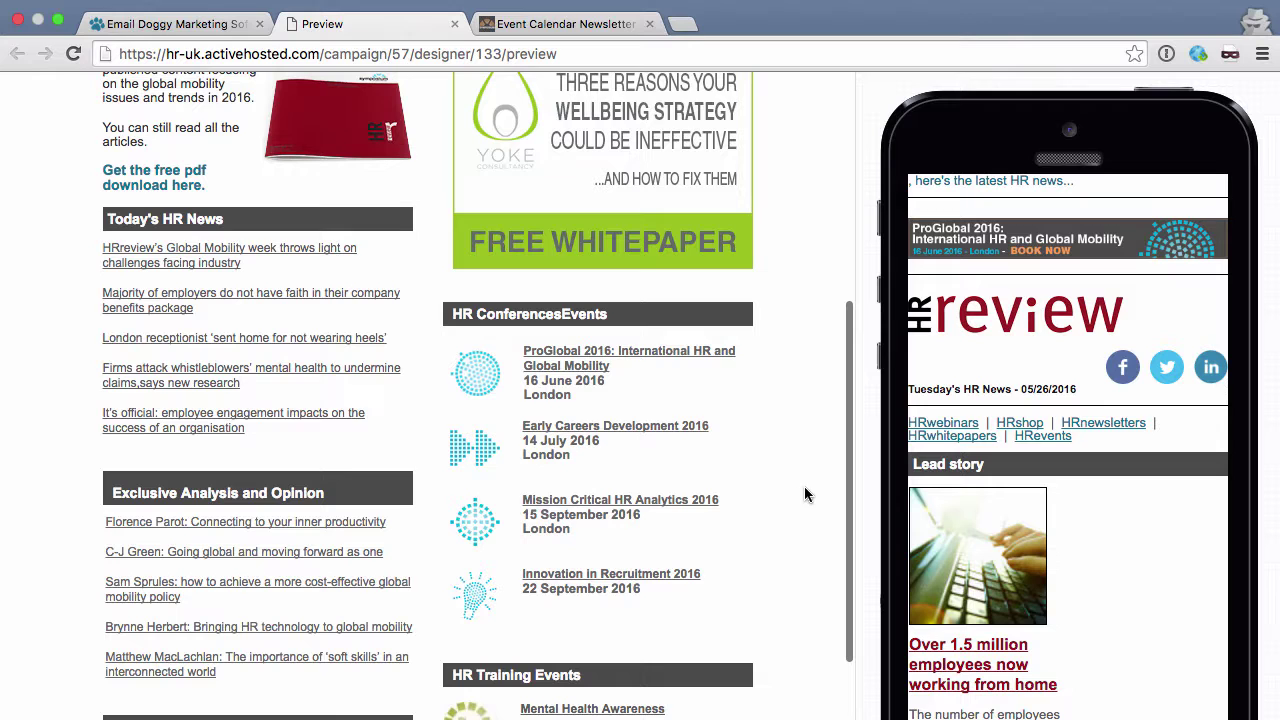
left_click(168, 22)
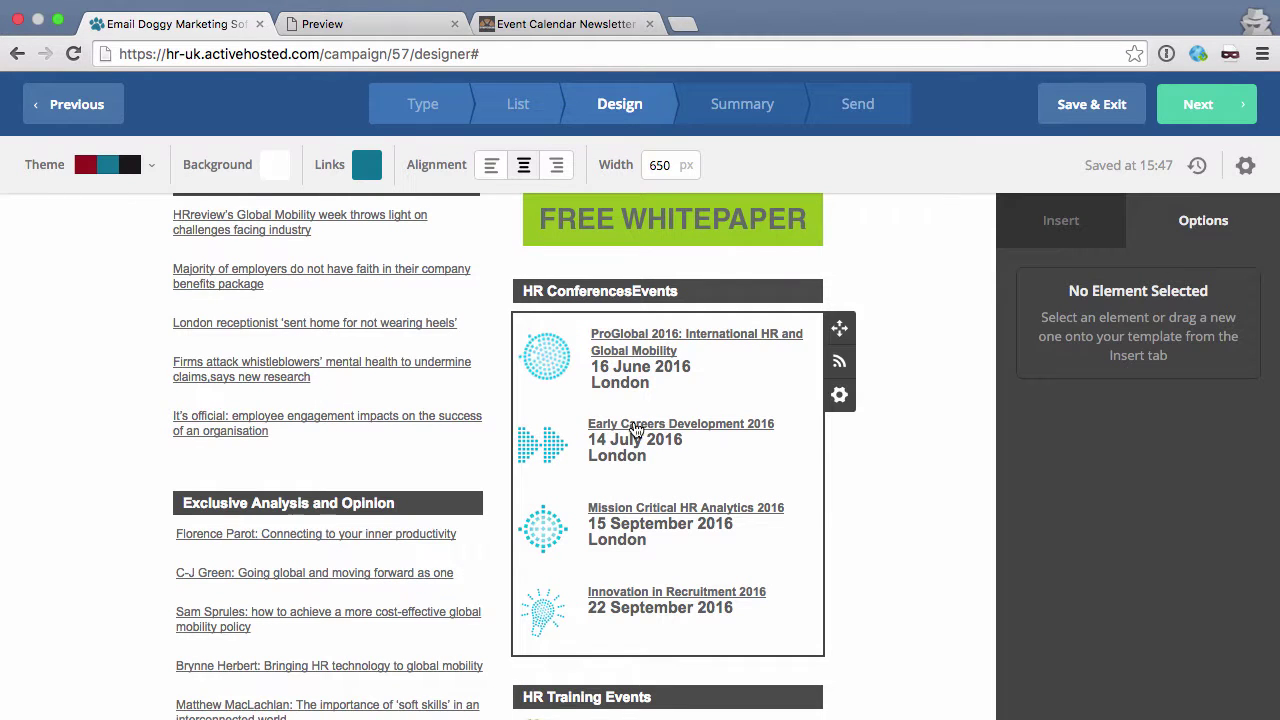
left_click(384, 26)
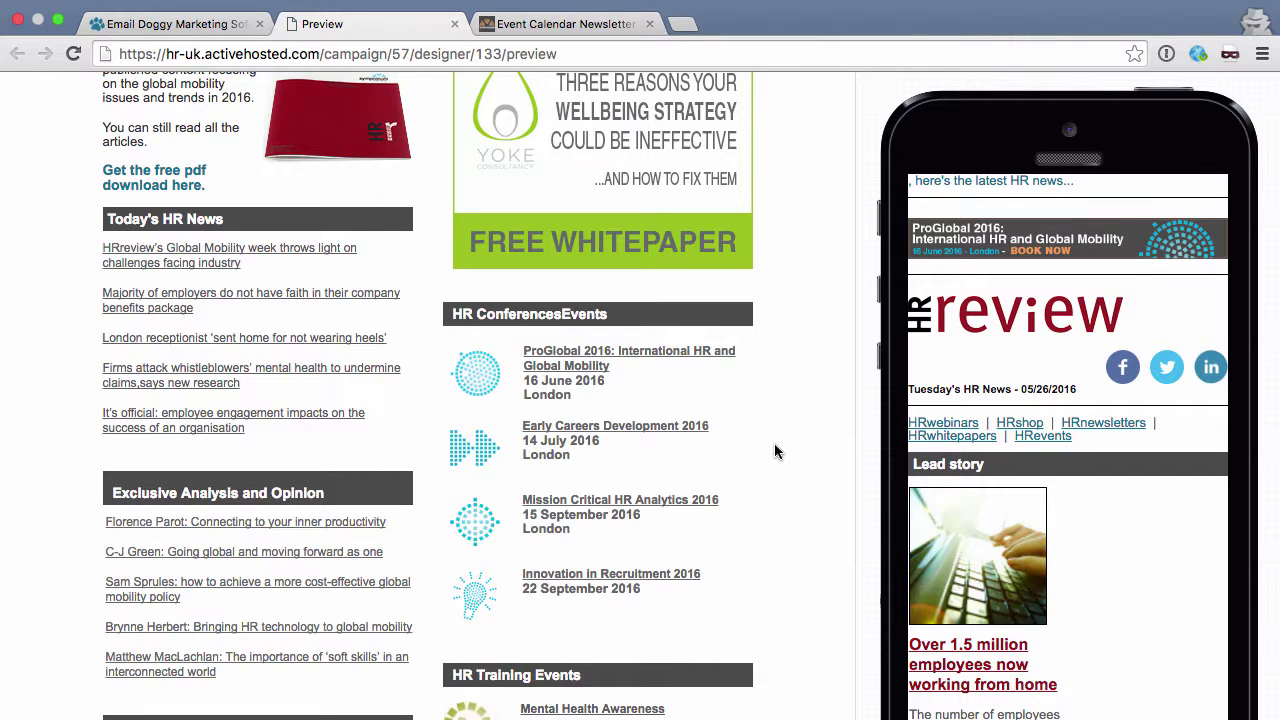
scroll(1023, 479, "down", 5)
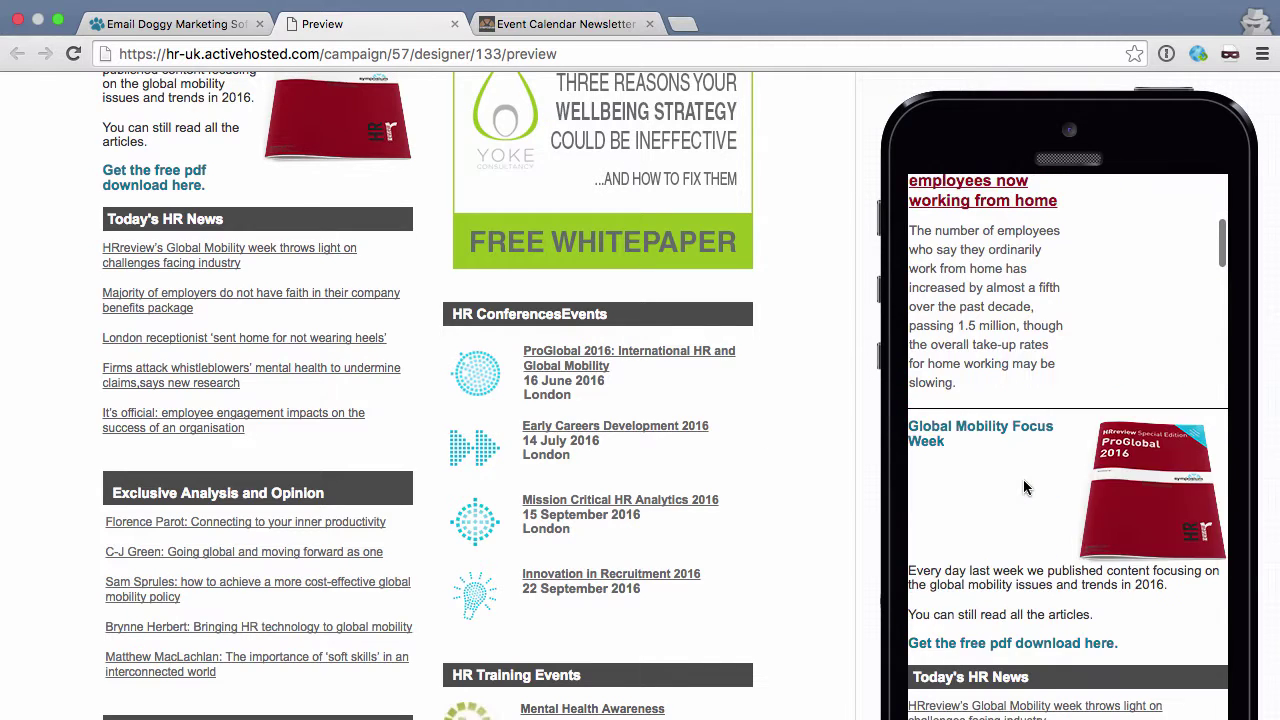
scroll(810, 451, "down", 2)
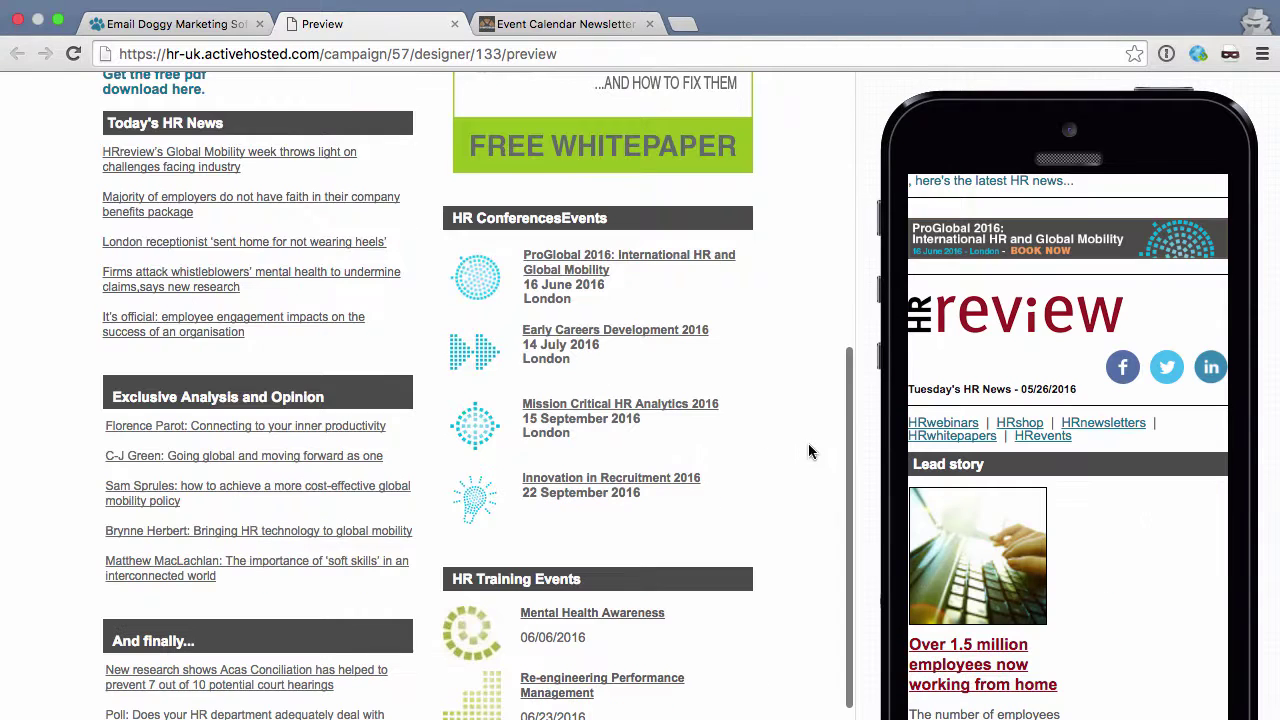
Step: In the event template's HTML, set the image cell width to 40% and the text cell width to 60%, and save the template
left_click(537, 25)
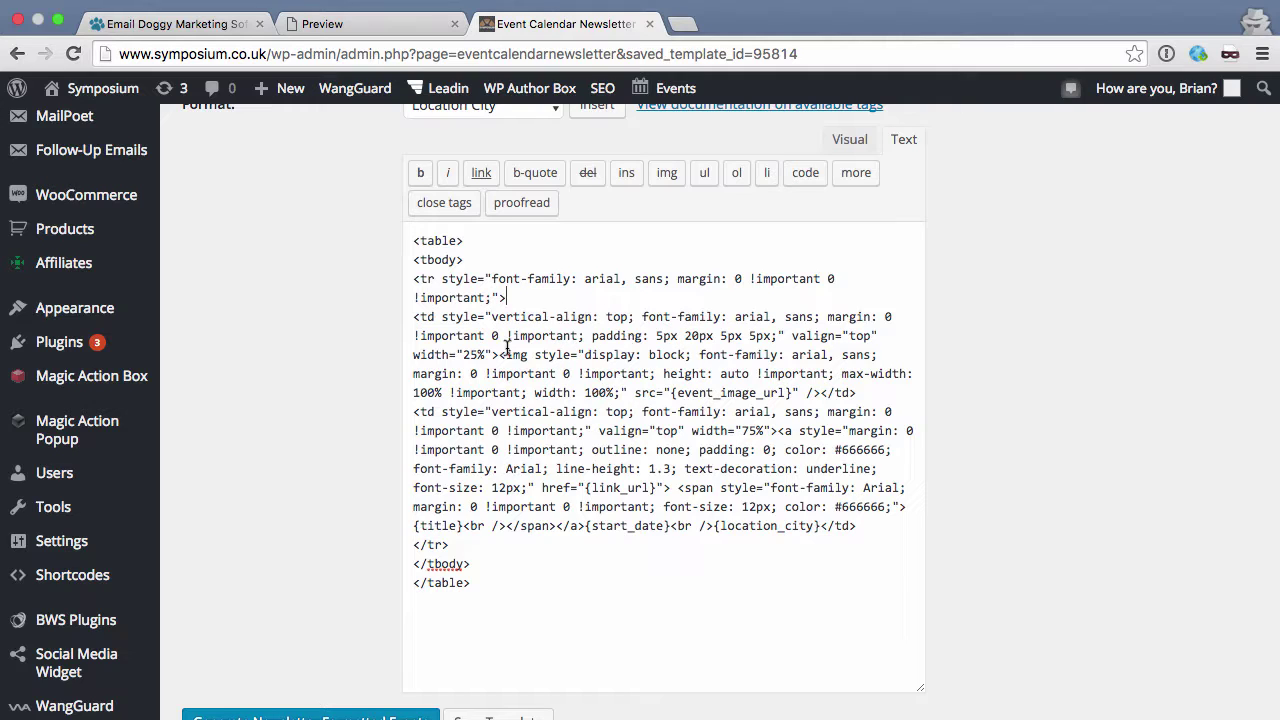
left_click_drag(483, 356, 465, 358)
type("40")
double_click(753, 430)
type("60")
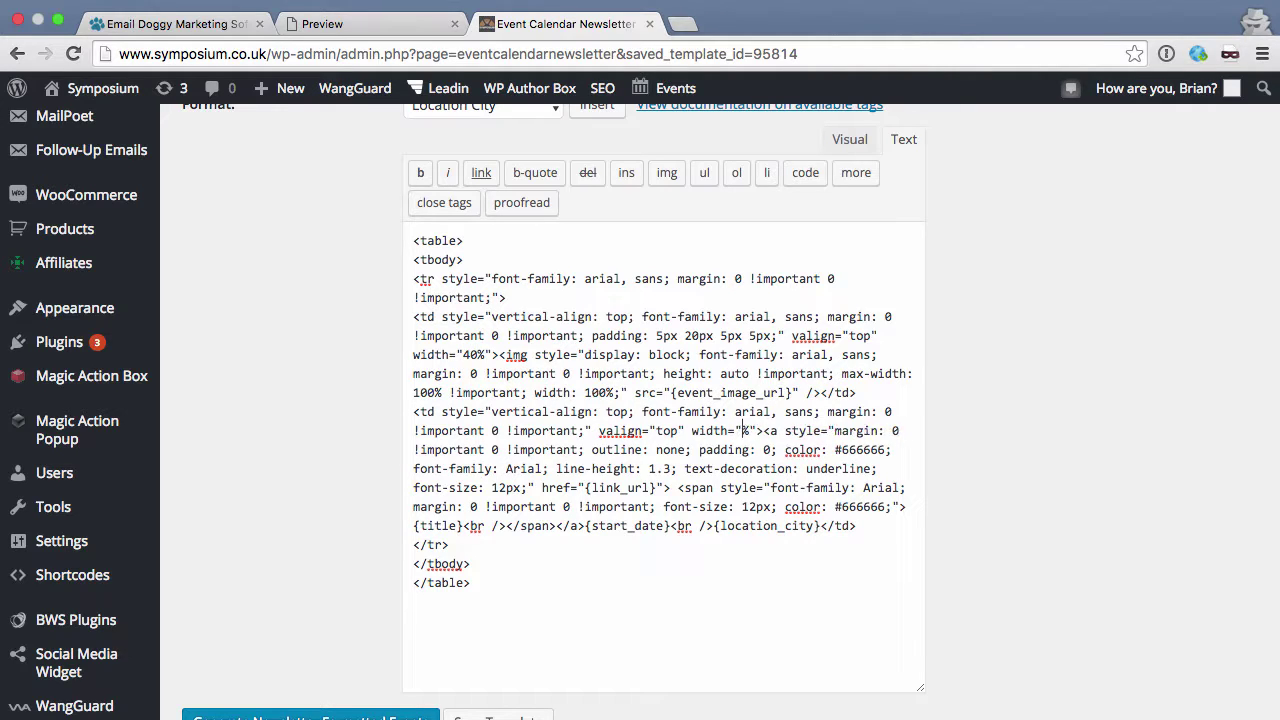
scroll(514, 440, "down", 2)
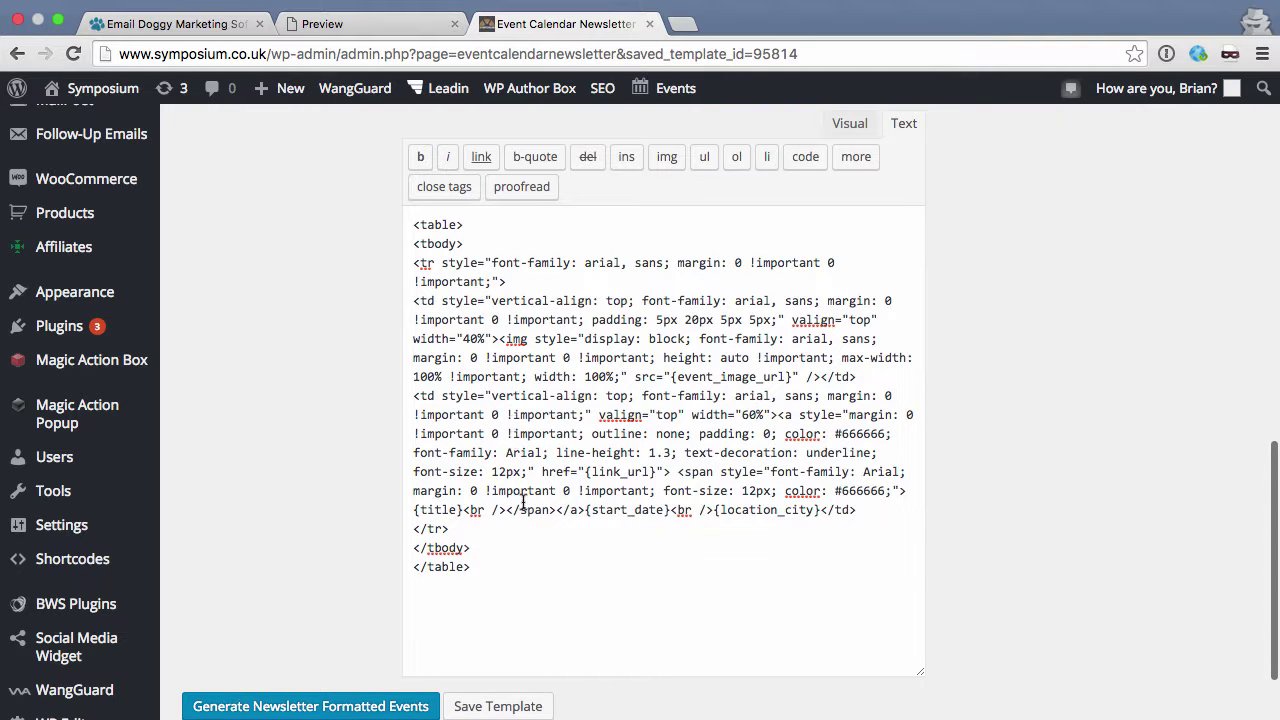
left_click(523, 706)
Step: Return to the ActiveCampaign designer and change the HR Conferences feed URL's ending to ?v=3
left_click(195, 28)
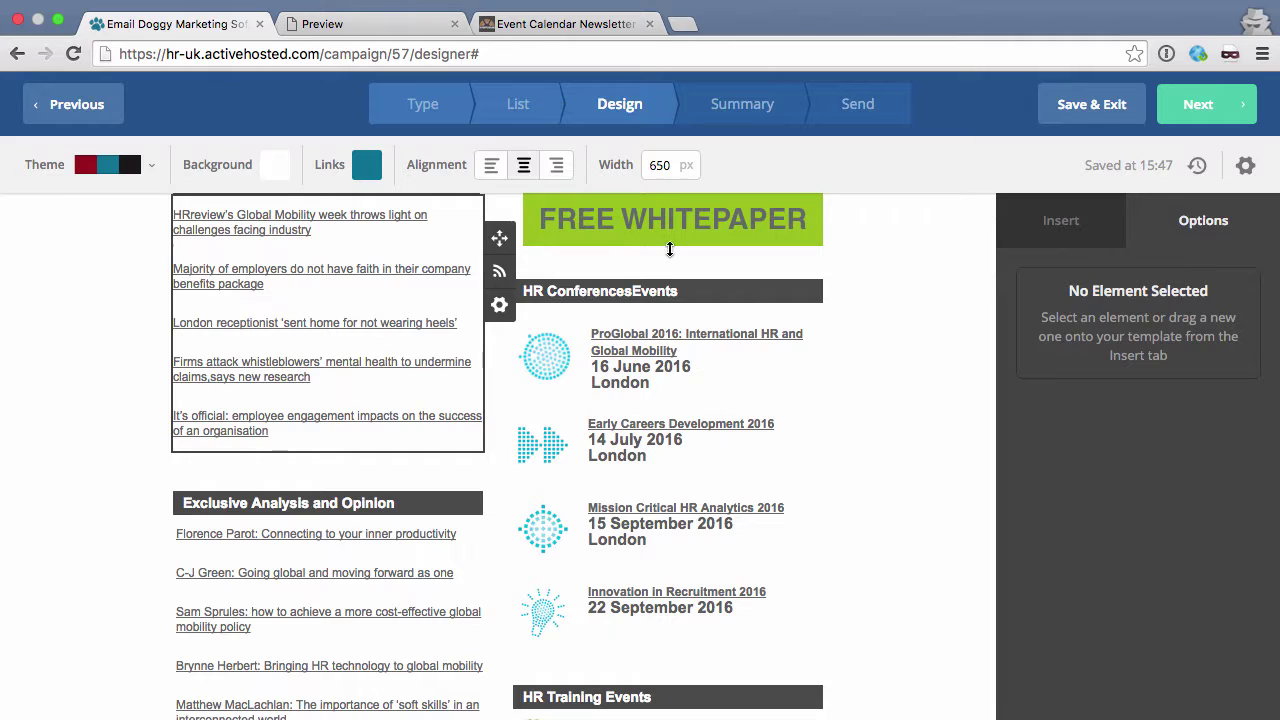
left_click(842, 364)
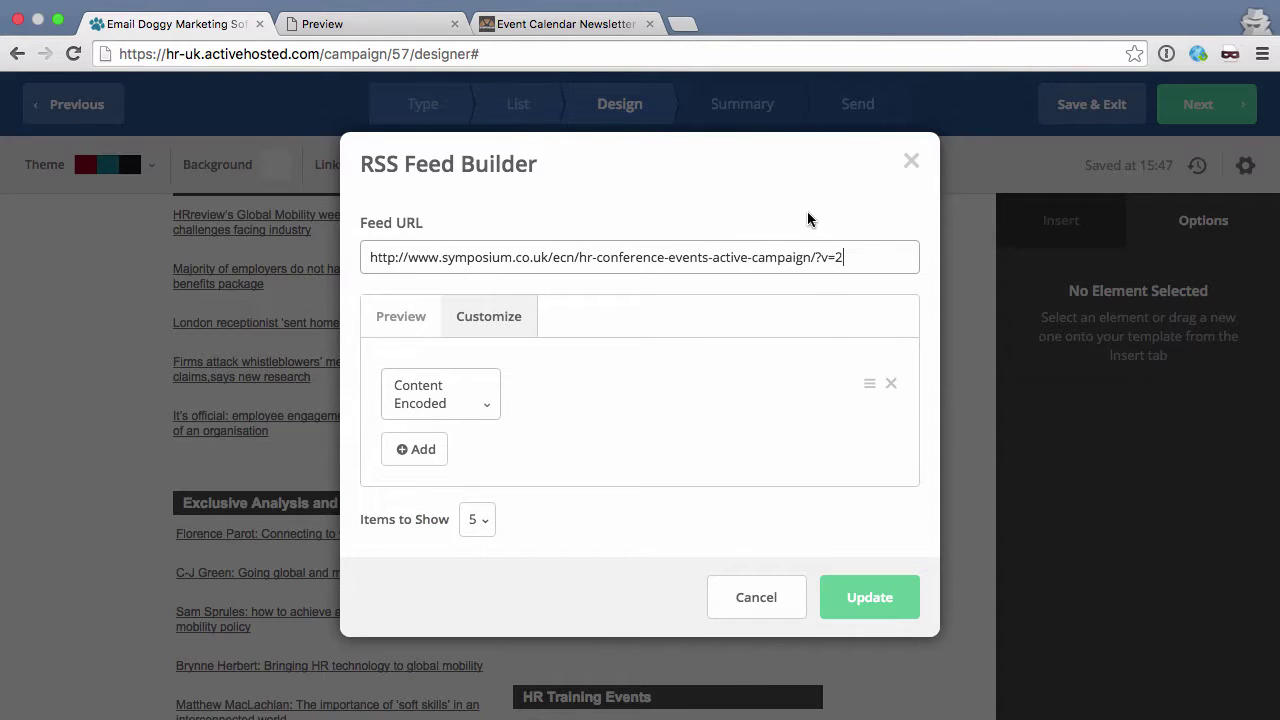
key("BackSpace")
type("3")
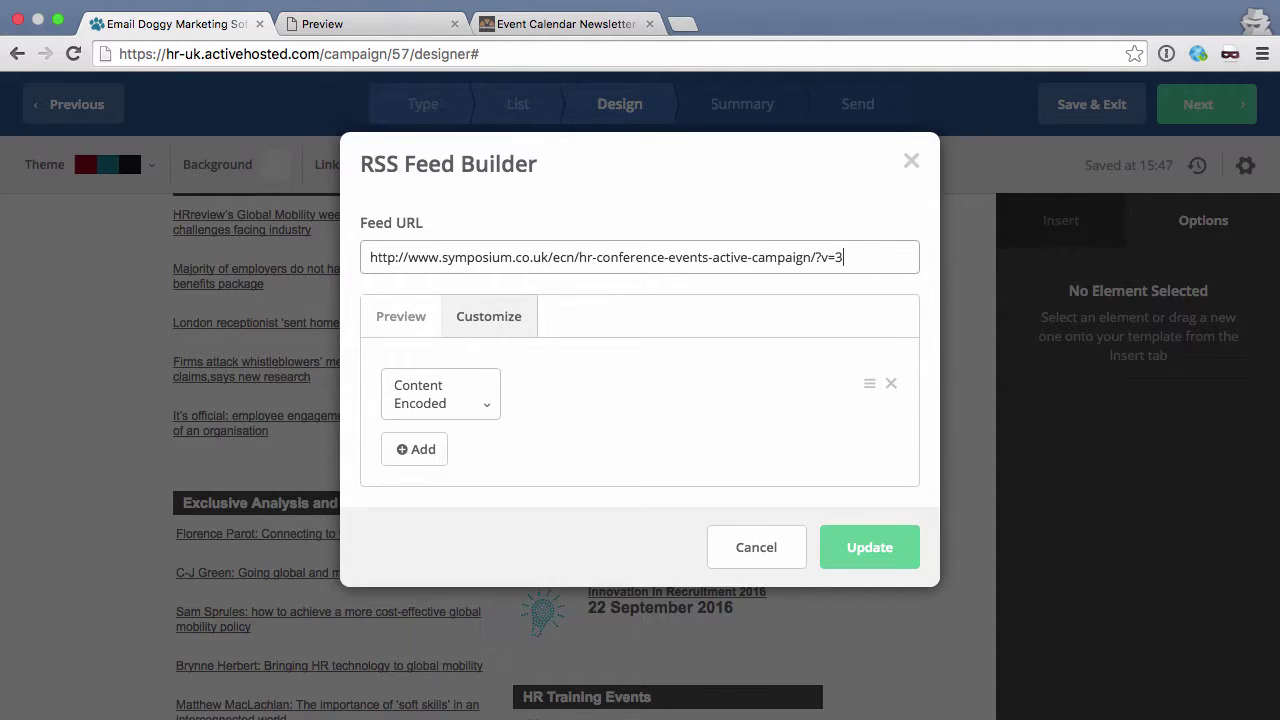
Step: Set the refreshed feed's remaining item field to Content Encoded and update the HR Conferences block
left_click(489, 386)
scroll(458, 498, "down", 3)
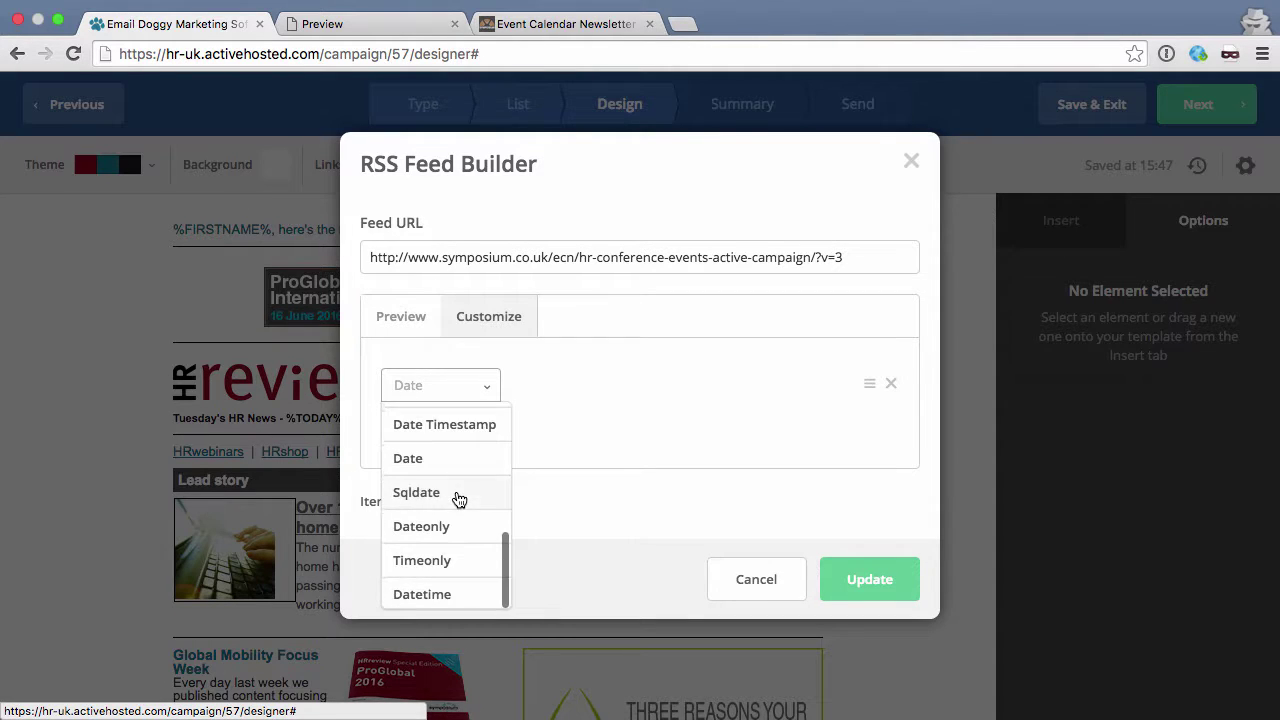
scroll(457, 491, "up", 1)
left_click(460, 440)
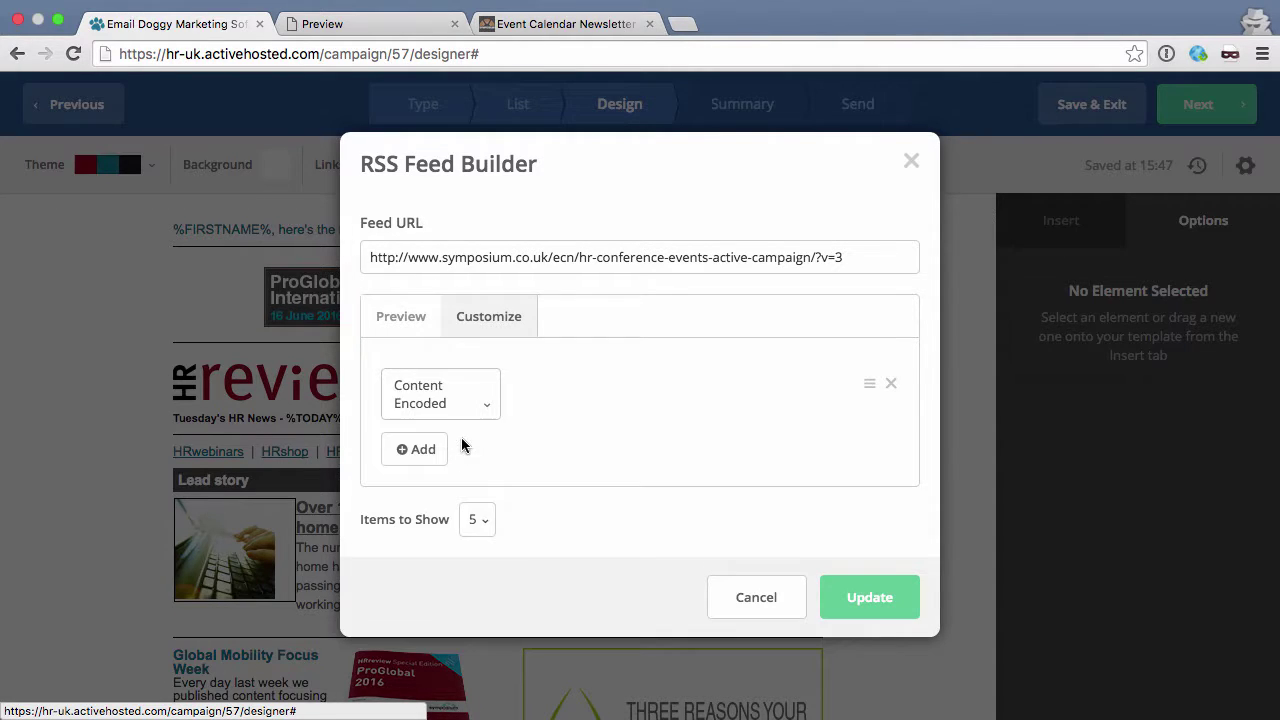
left_click(865, 597)
Step: Check the image and text proportions of the HR Conferences events in the designer and in a fresh campaign preview
scroll(885, 472, "down", 2)
scroll(885, 473, "down", 3)
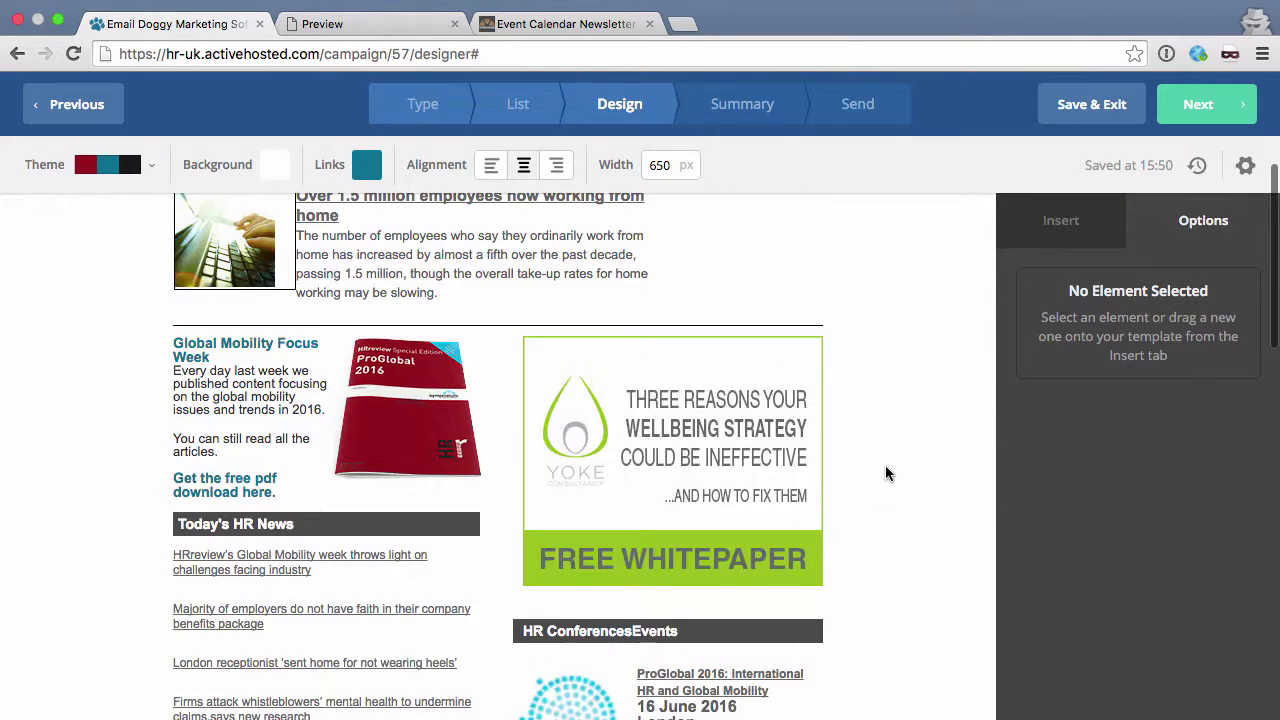
scroll(878, 473, "down", 2)
mouse_move(880, 468)
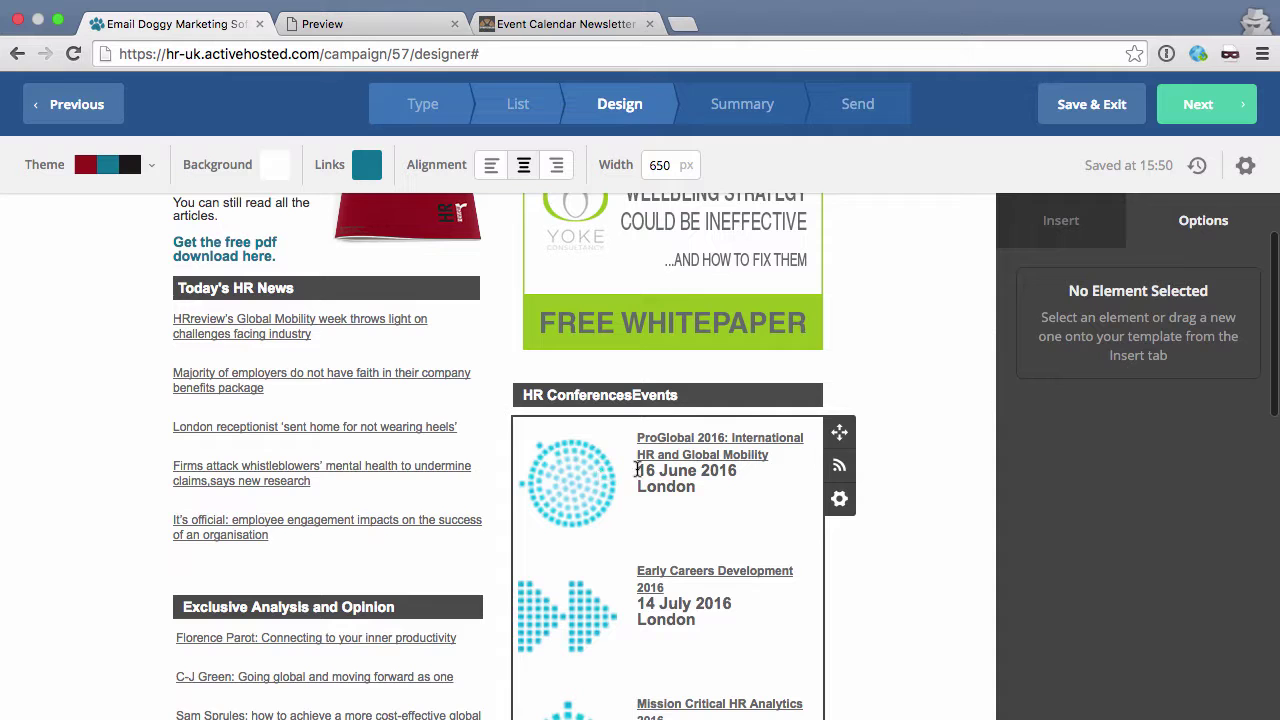
left_click(1245, 165)
scroll(660, 460, "down", 3)
left_click(800, 514)
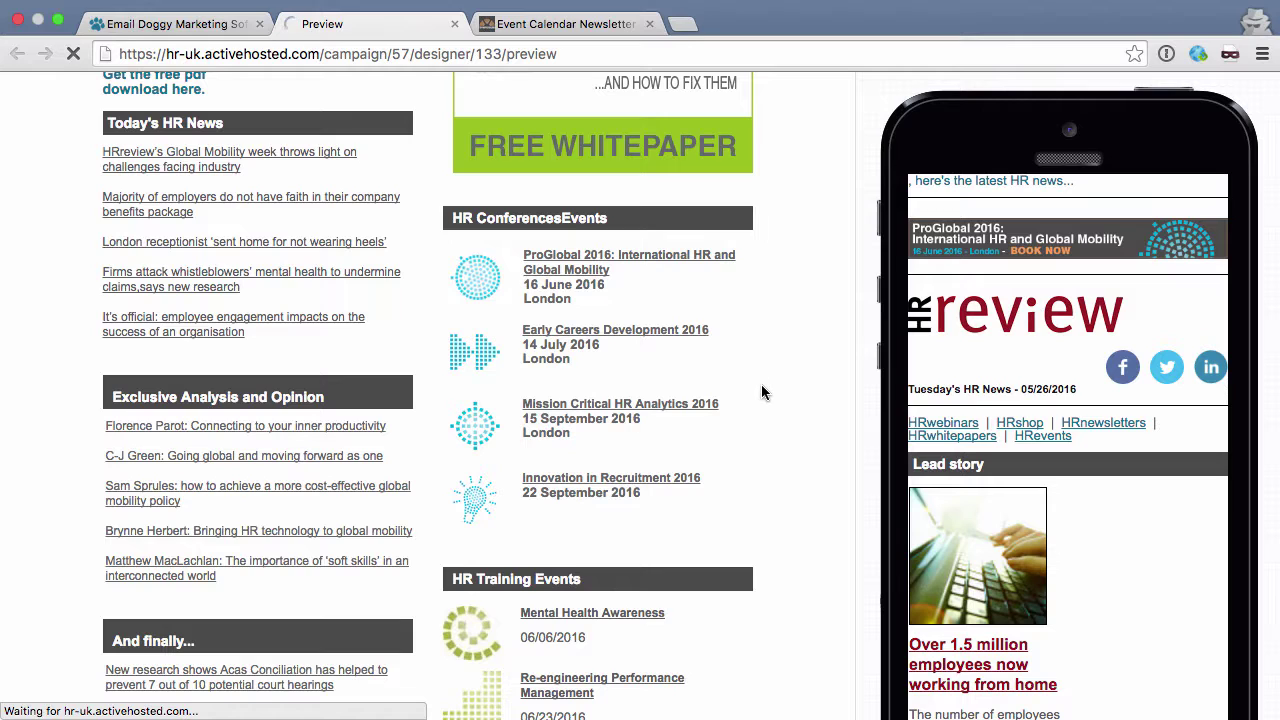
scroll(761, 392, "down", 10)
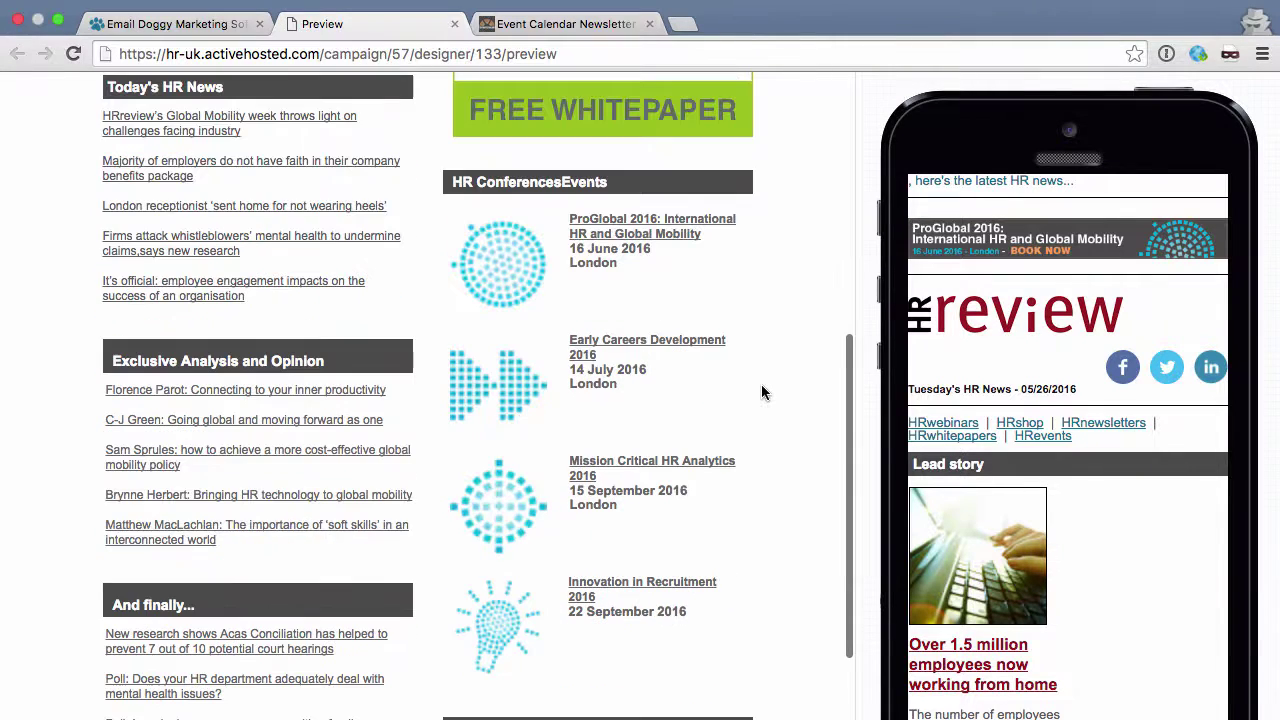
scroll(761, 392, "down", 2)
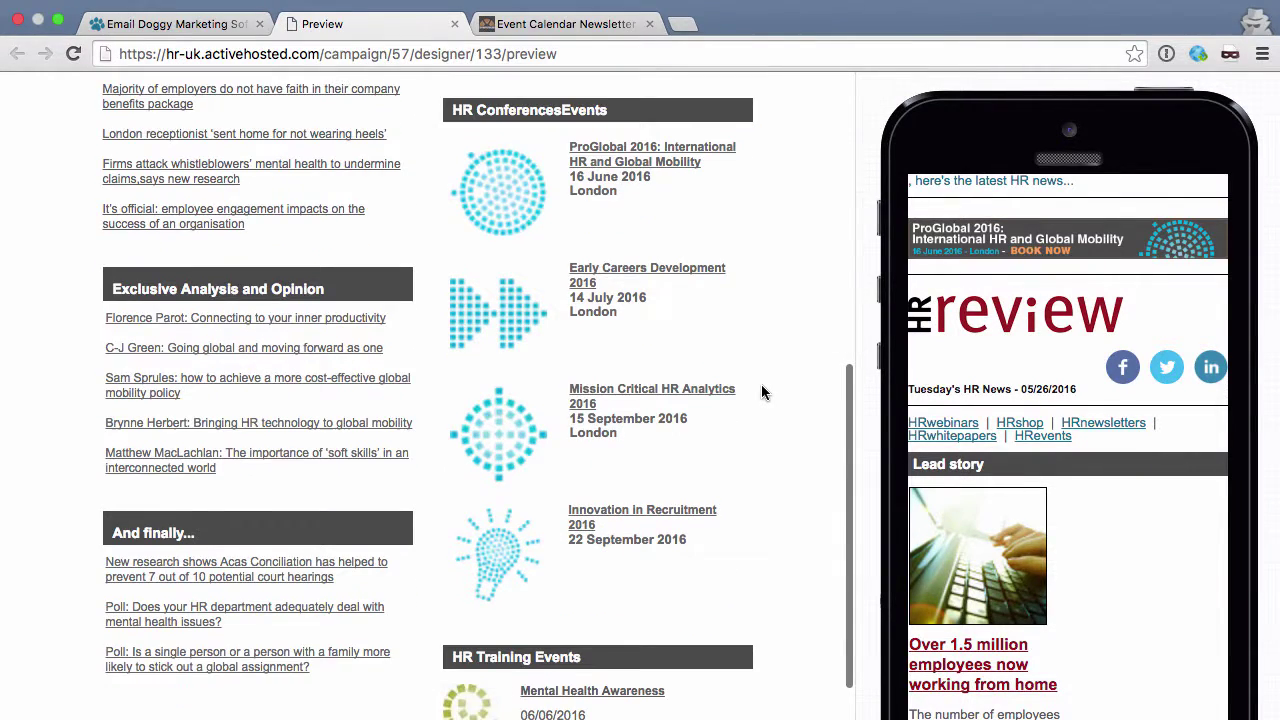